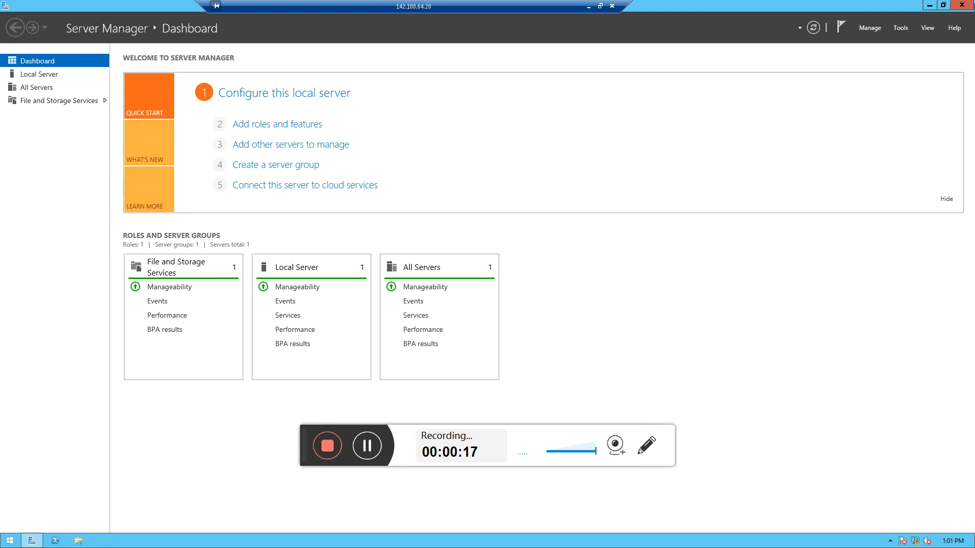
{"action": "left_click", "coordinate": [932, 6]}
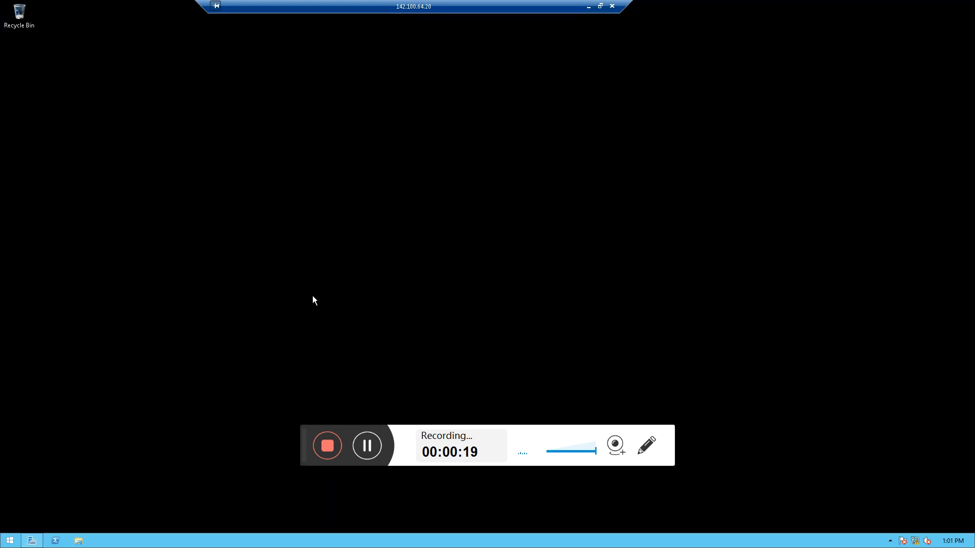
{"action": "right_click", "coordinate": [267, 168]}
{"action": "left_click", "coordinate": [264, 211]}
{"action": "left_click", "coordinate": [31, 541]}
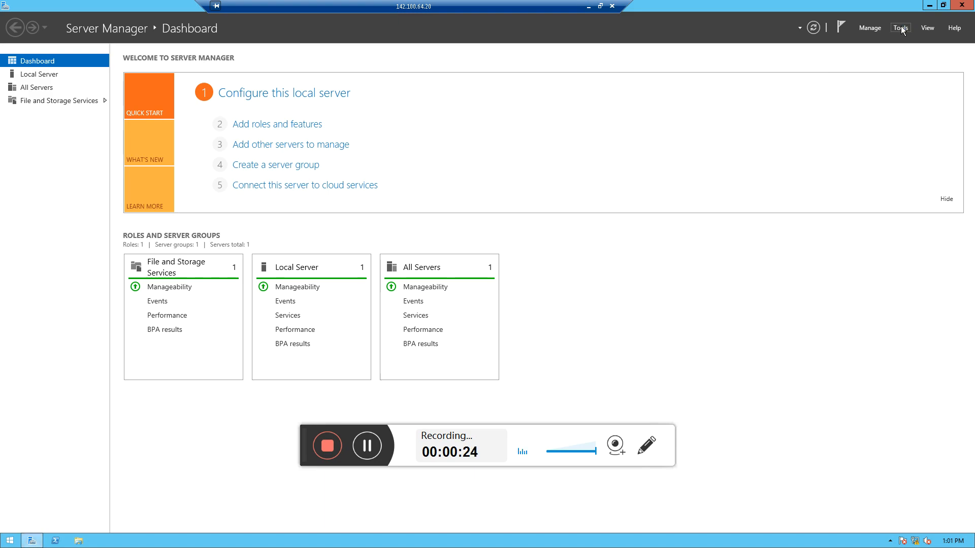
{"action": "left_click", "coordinate": [901, 28]}
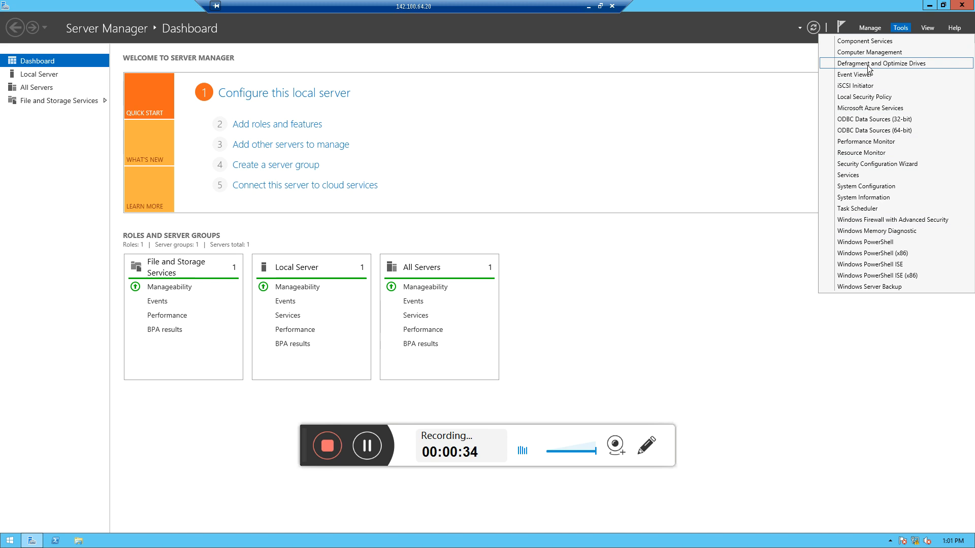
{"action": "left_click", "coordinate": [787, 59]}
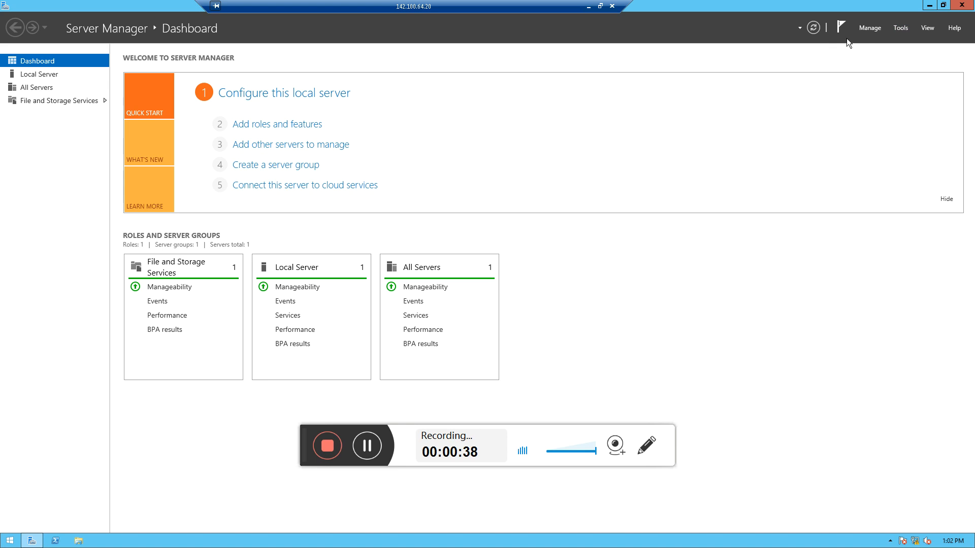
Start the Add Roles and Features wizard for the local server and select the DNS Server role with its required management tools
{"action": "left_click", "coordinate": [872, 31]}
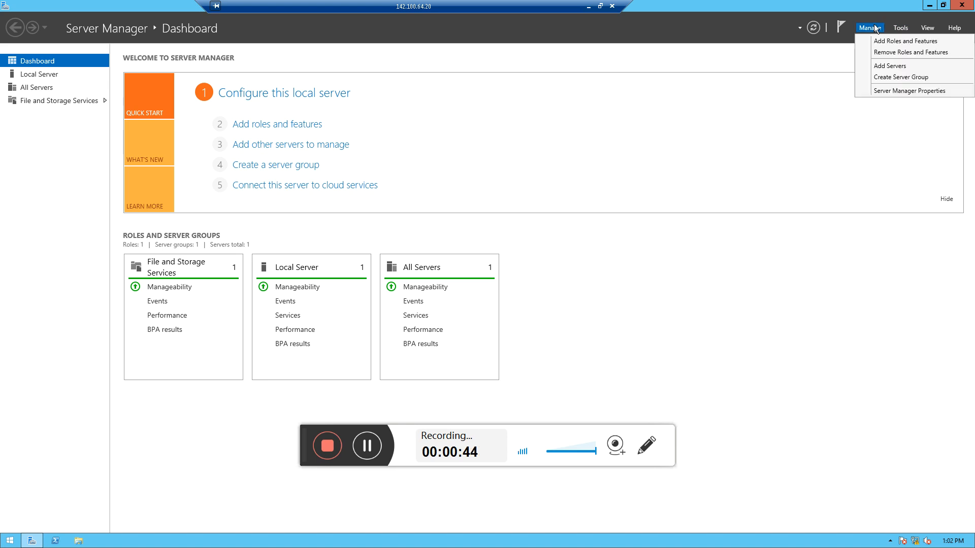
{"action": "left_click", "coordinate": [885, 43]}
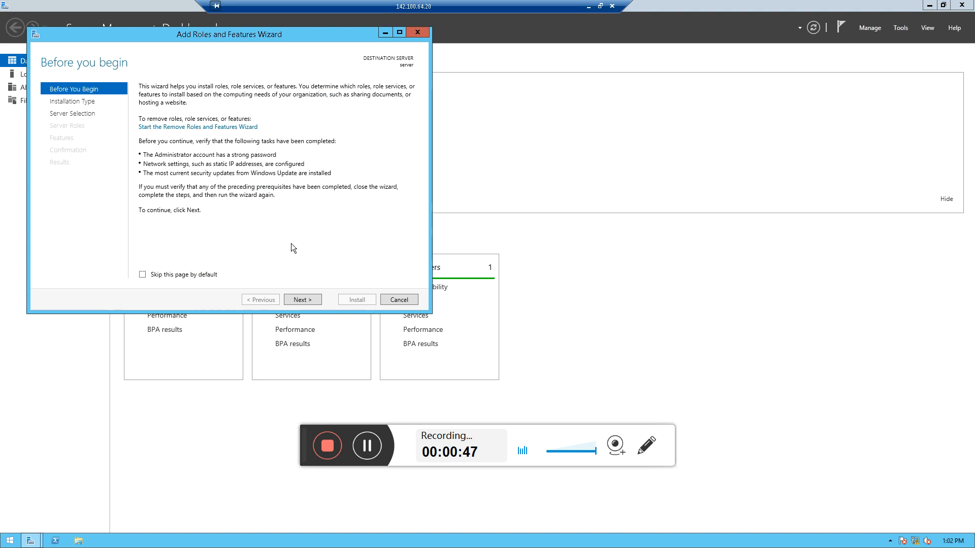
{"action": "left_click", "coordinate": [305, 300]}
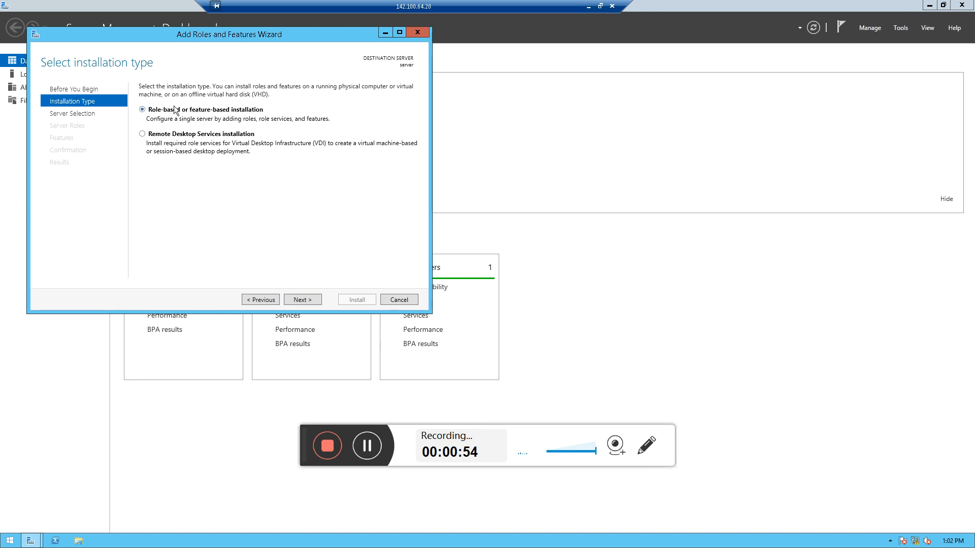
{"action": "left_click", "coordinate": [303, 296]}
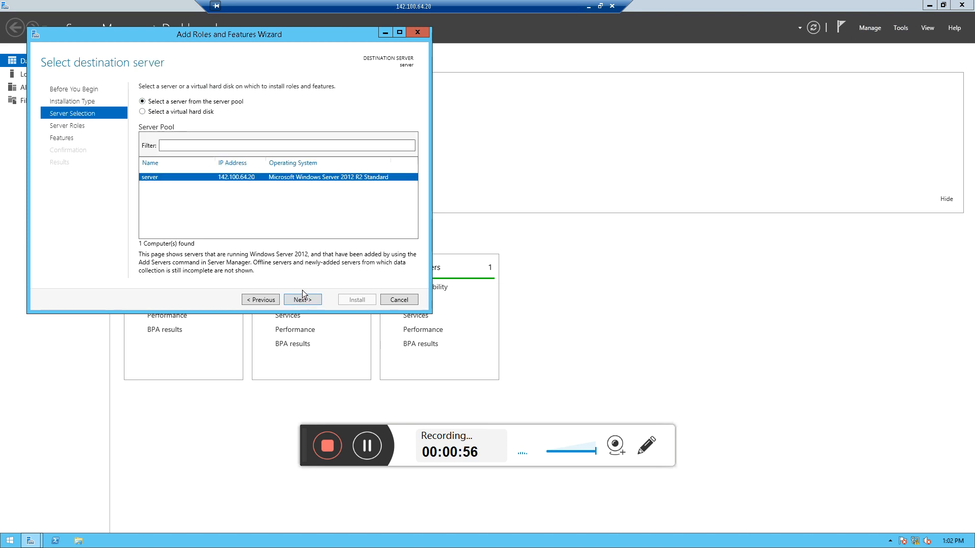
{"action": "left_click", "coordinate": [304, 297]}
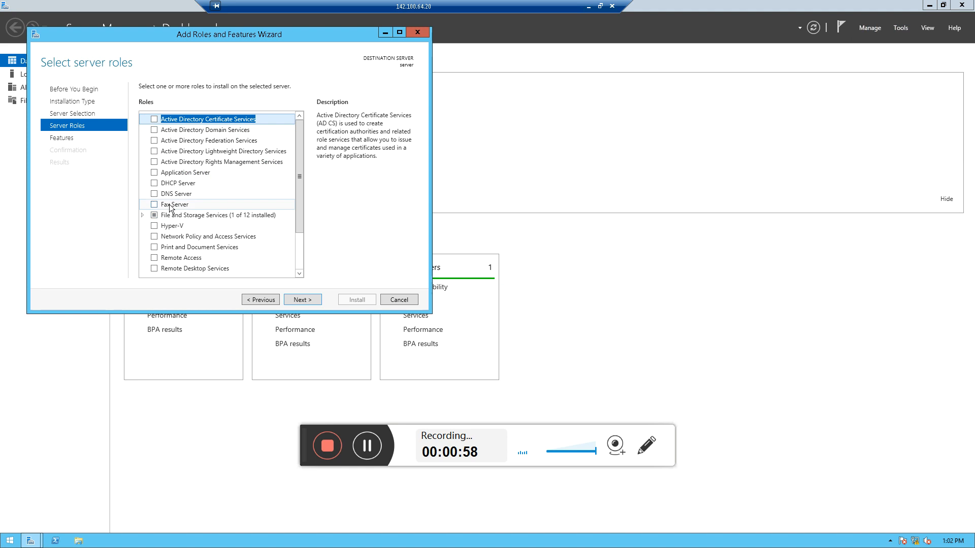
{"action": "left_click", "coordinate": [155, 194]}
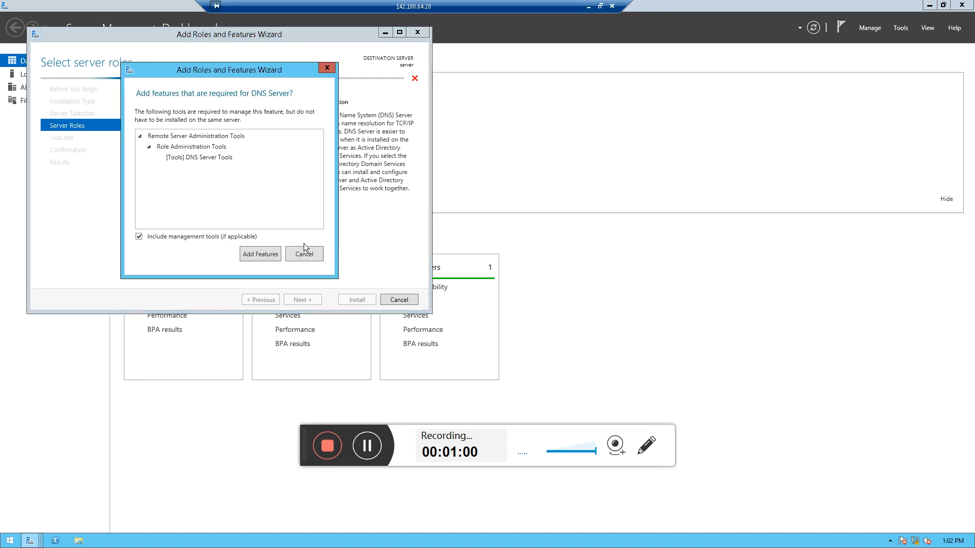
{"action": "left_click", "coordinate": [260, 252]}
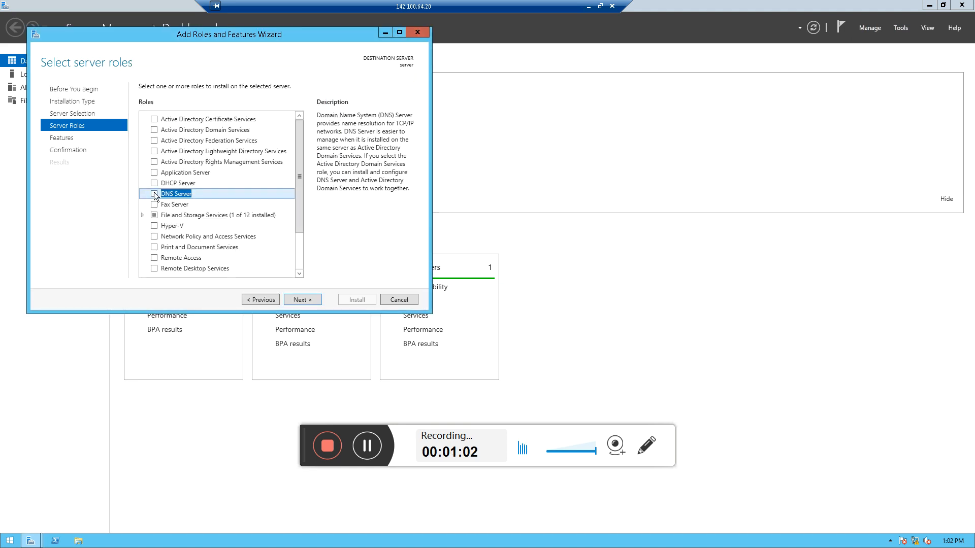
Install the DNS Server role with the default features and close the wizard
{"action": "left_click", "coordinate": [301, 299]}
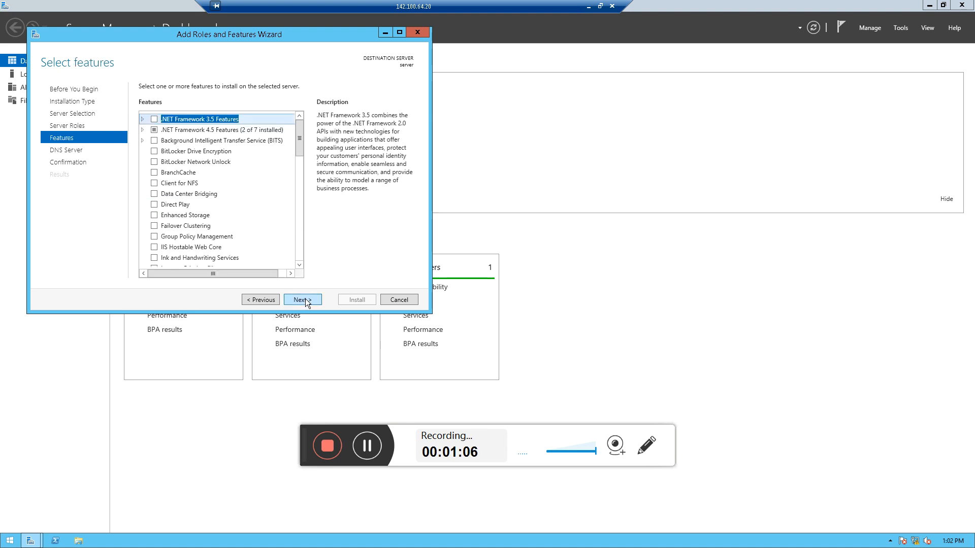
{"action": "left_click", "coordinate": [305, 299]}
{"action": "left_click", "coordinate": [306, 299]}
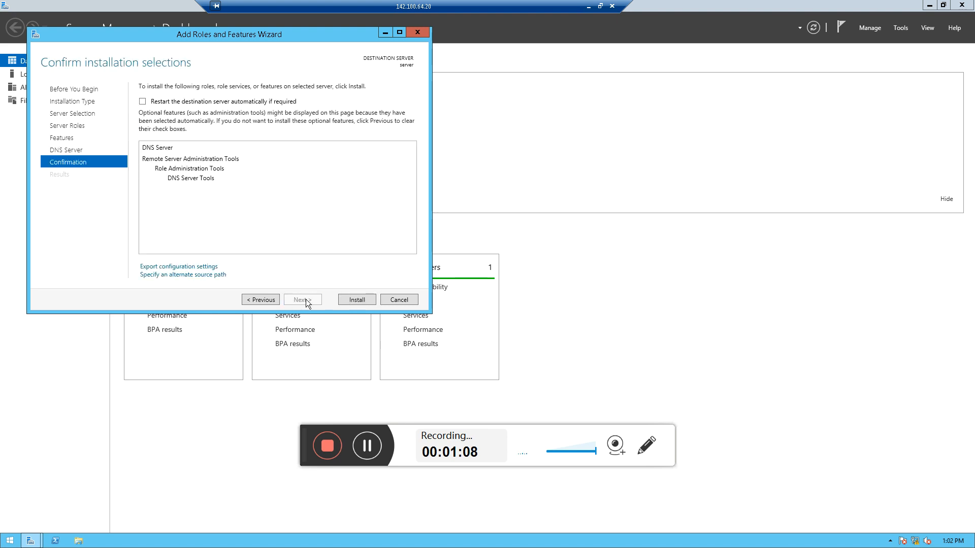
{"action": "left_click", "coordinate": [348, 300]}
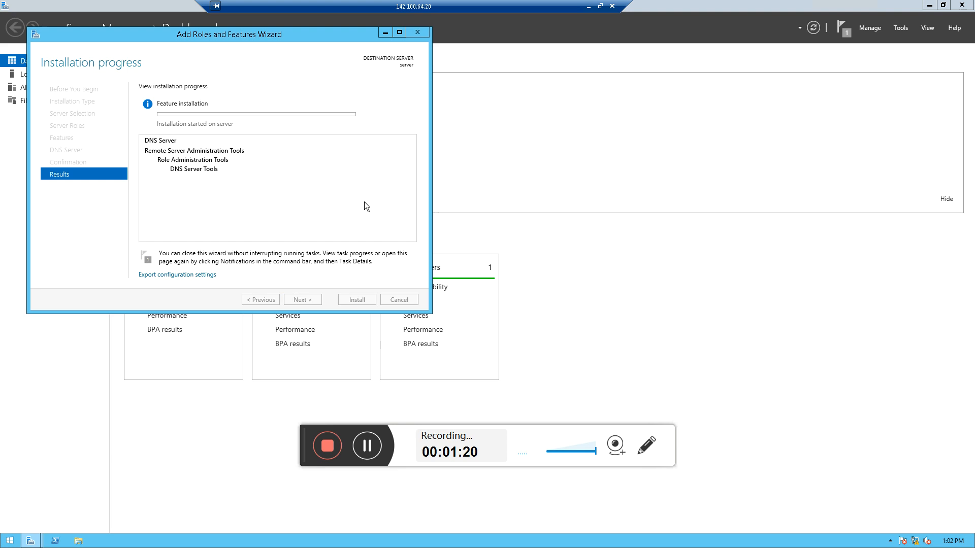
{"action": "left_click", "coordinate": [366, 446]}
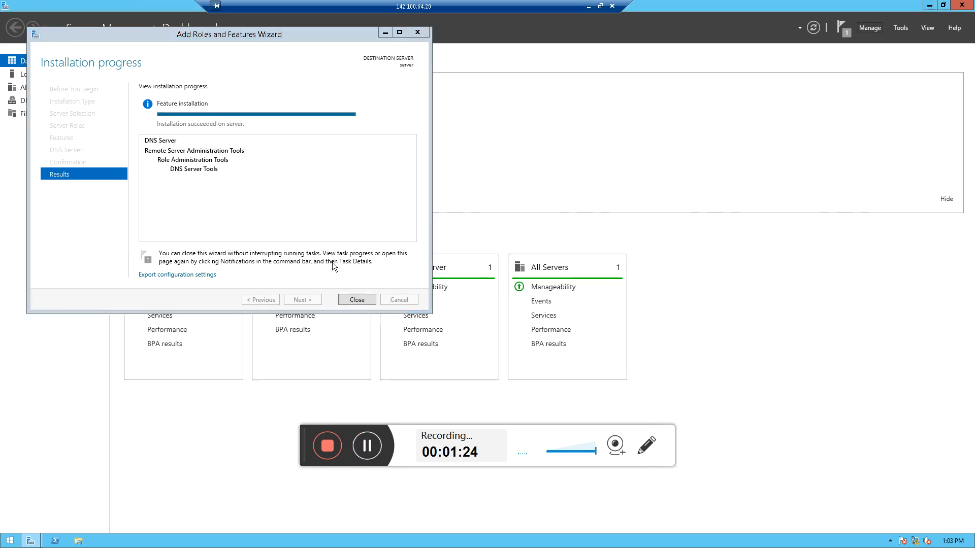
{"action": "left_click", "coordinate": [356, 301]}
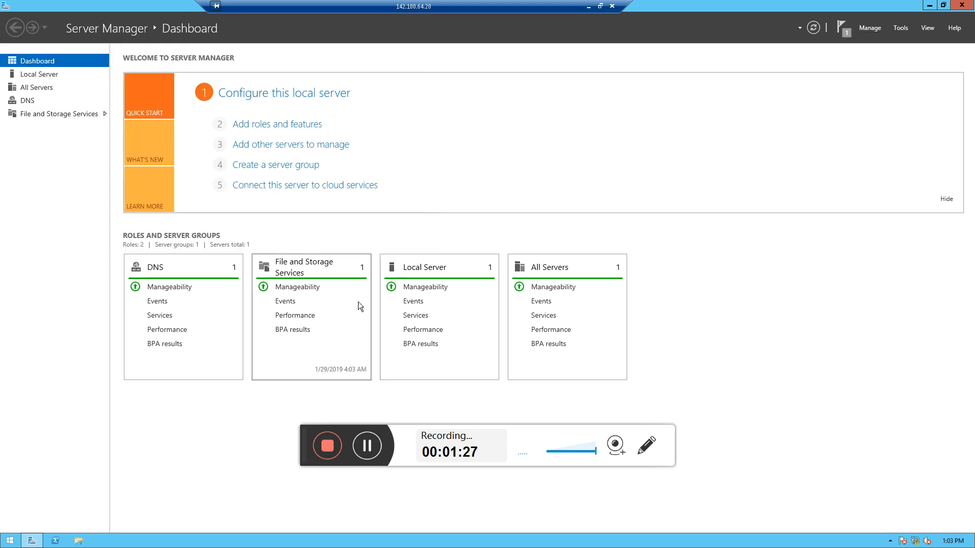
Reopen the Add Roles and Features wizard and select the Active Directory Domain Services role with its required features
{"action": "left_click", "coordinate": [837, 29]}
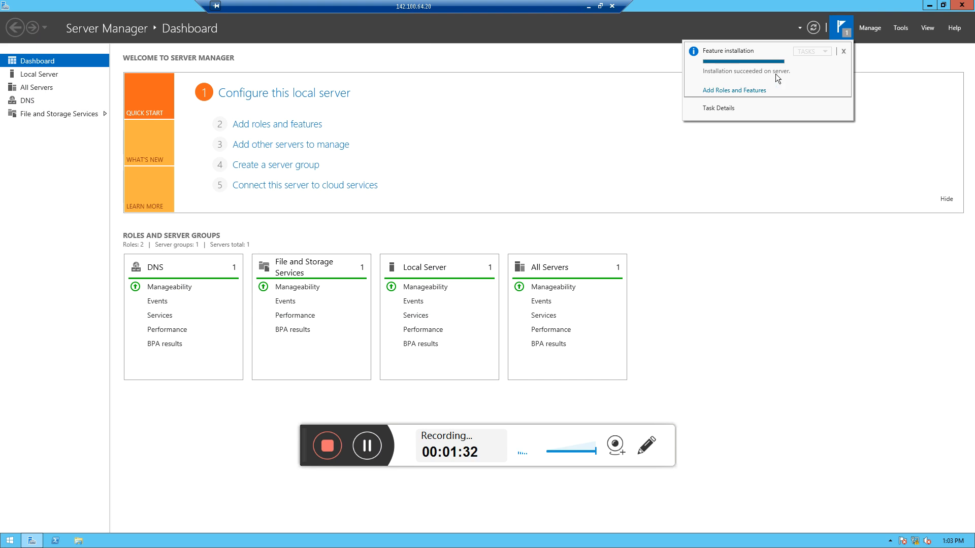
{"action": "left_click", "coordinate": [843, 52]}
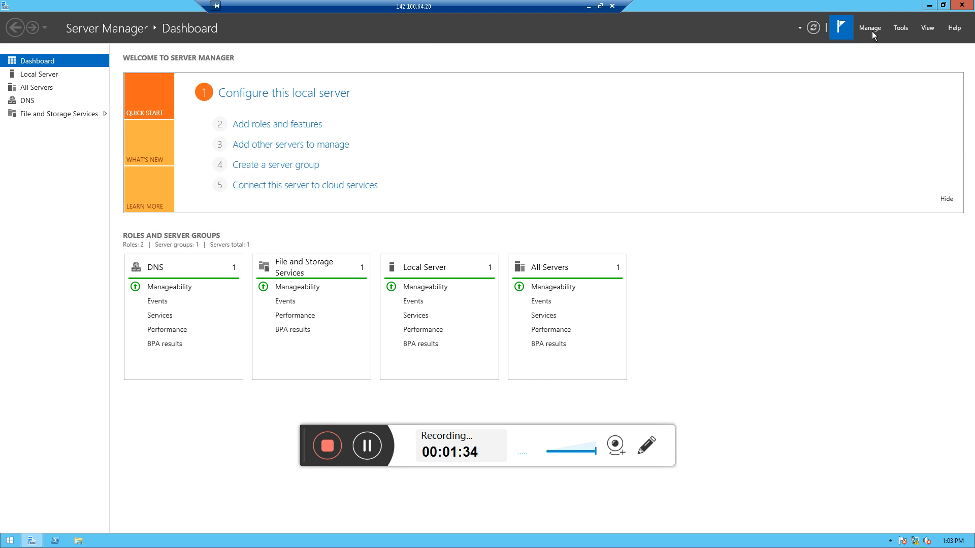
{"action": "left_click", "coordinate": [873, 30]}
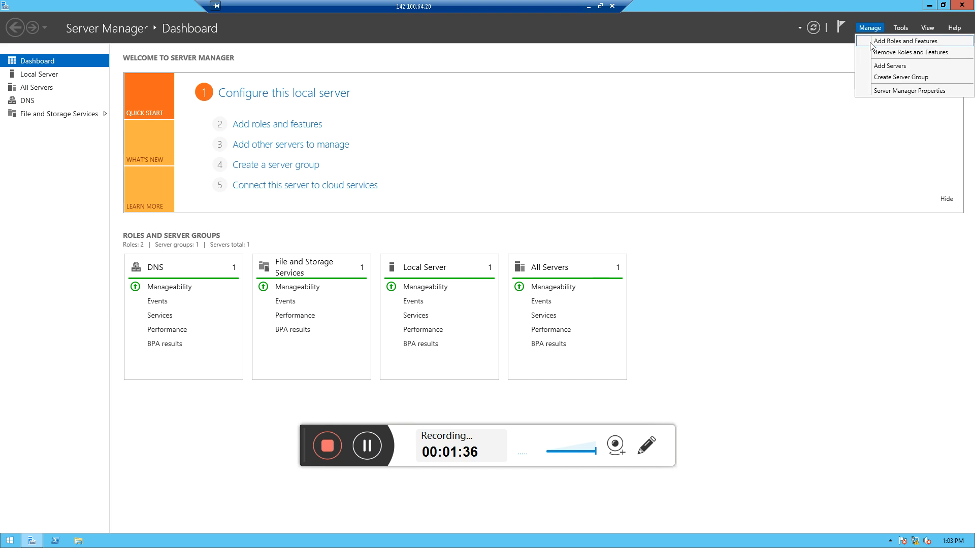
{"action": "left_click", "coordinate": [870, 42]}
{"action": "left_click", "coordinate": [342, 339]}
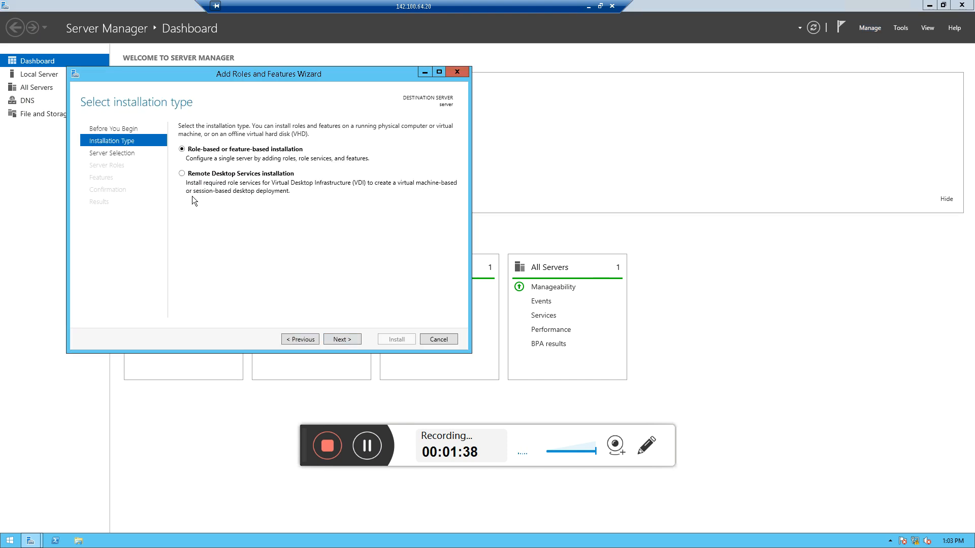
{"action": "left_click", "coordinate": [340, 338]}
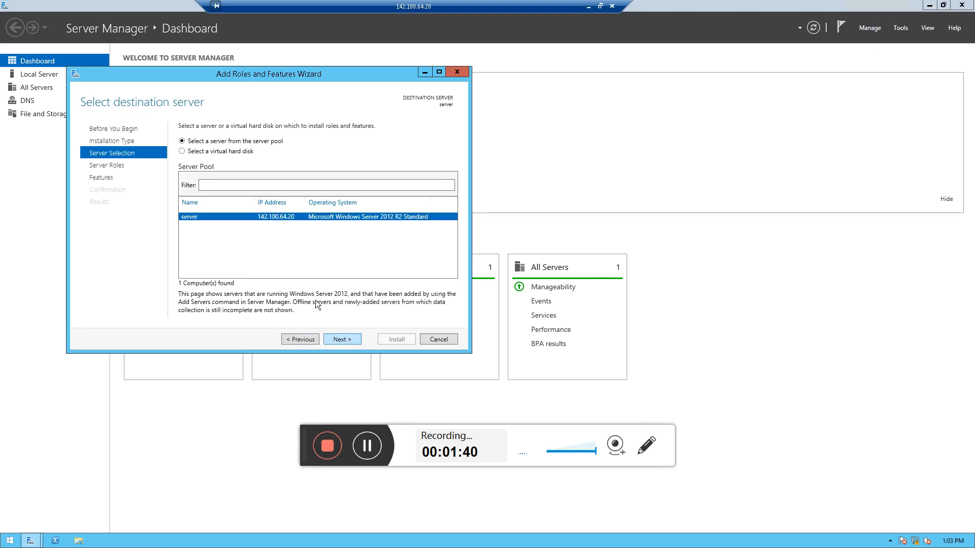
{"action": "left_click", "coordinate": [340, 338]}
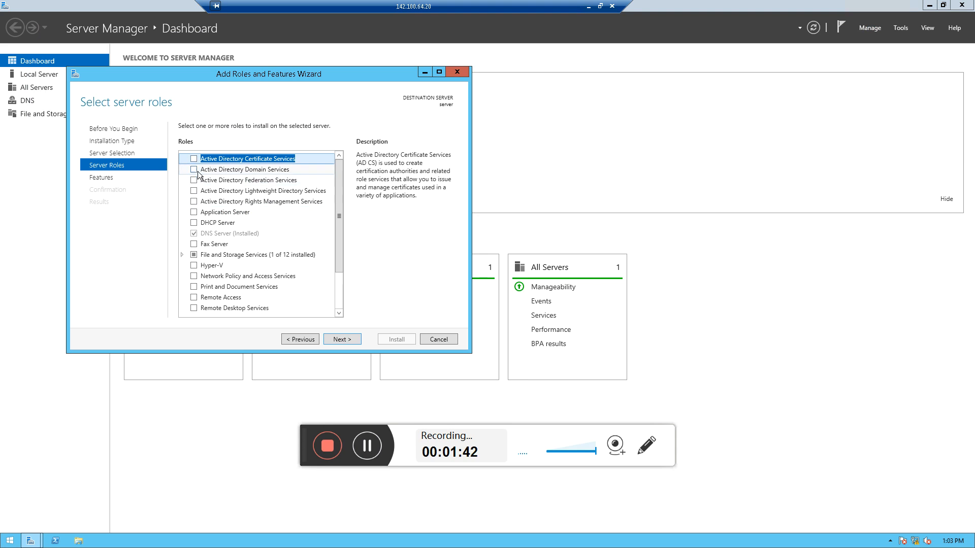
{"action": "left_click", "coordinate": [194, 170]}
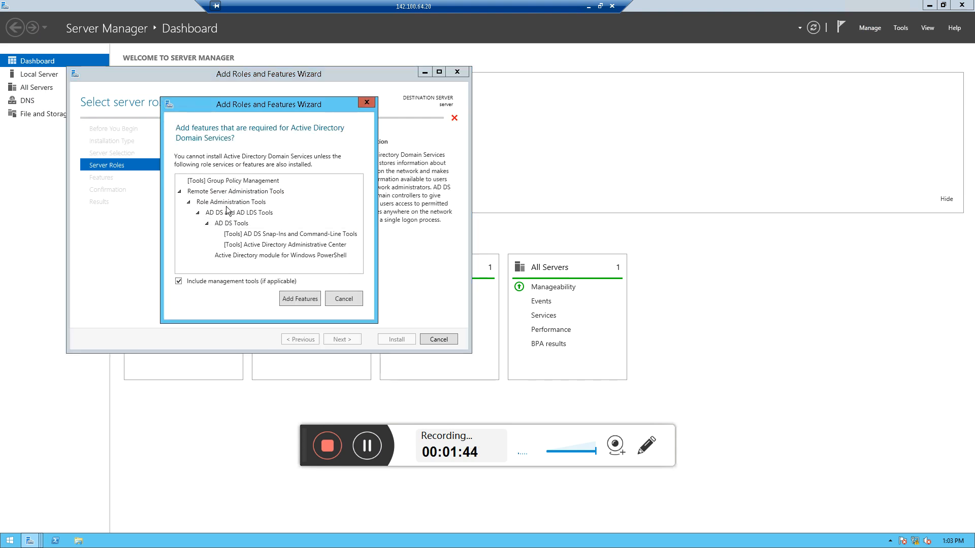
{"action": "left_click", "coordinate": [302, 300]}
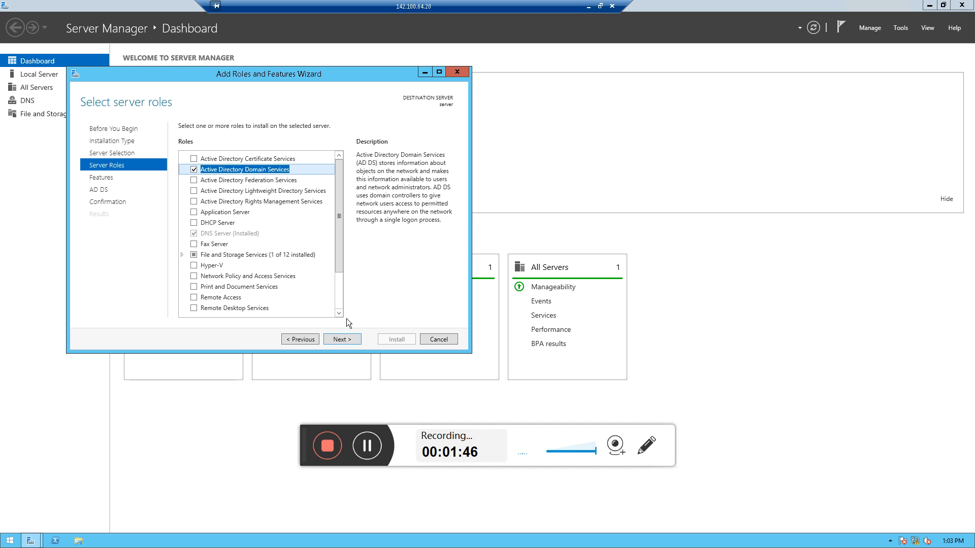
Install Active Directory Domain Services with the default options and close the wizard
{"action": "left_click", "coordinate": [342, 338]}
{"action": "left_click", "coordinate": [342, 339]}
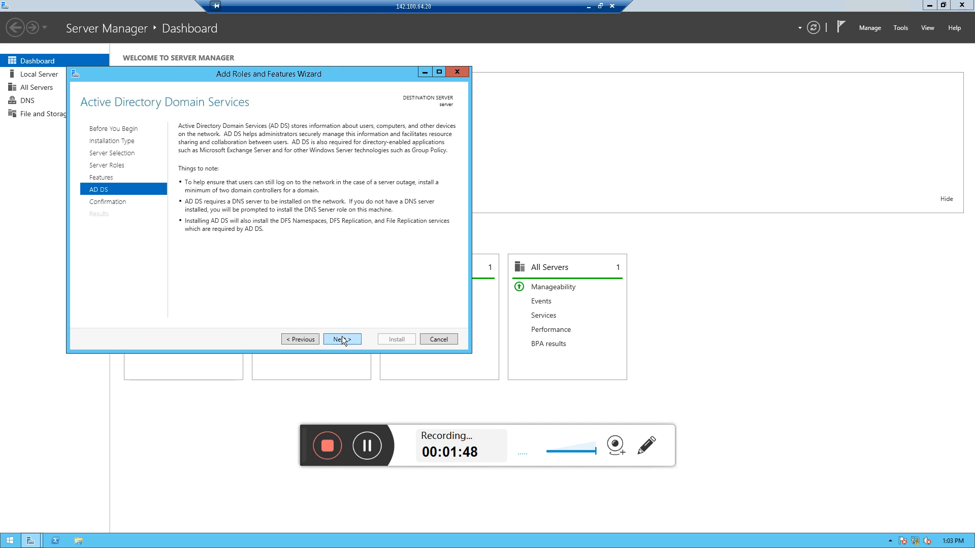
{"action": "left_click", "coordinate": [343, 339]}
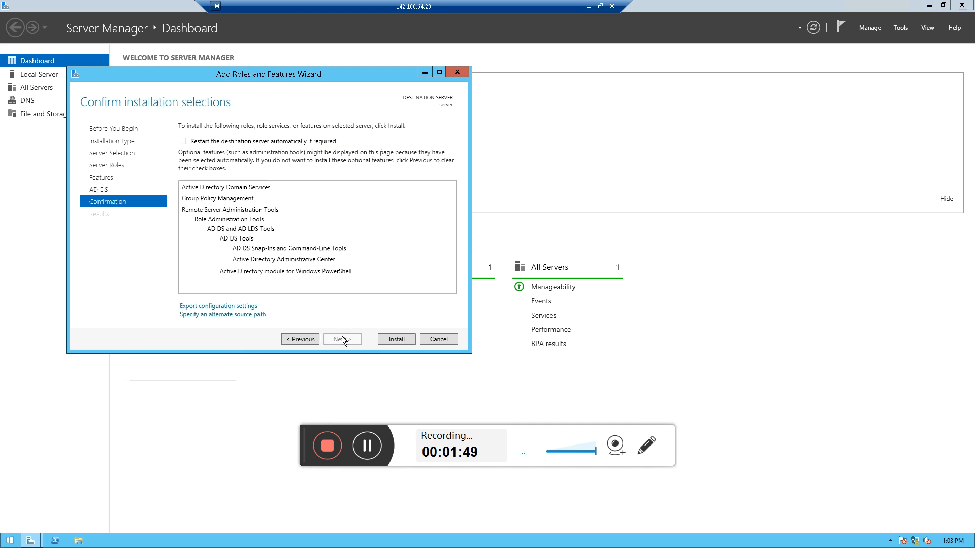
{"action": "left_click", "coordinate": [384, 339]}
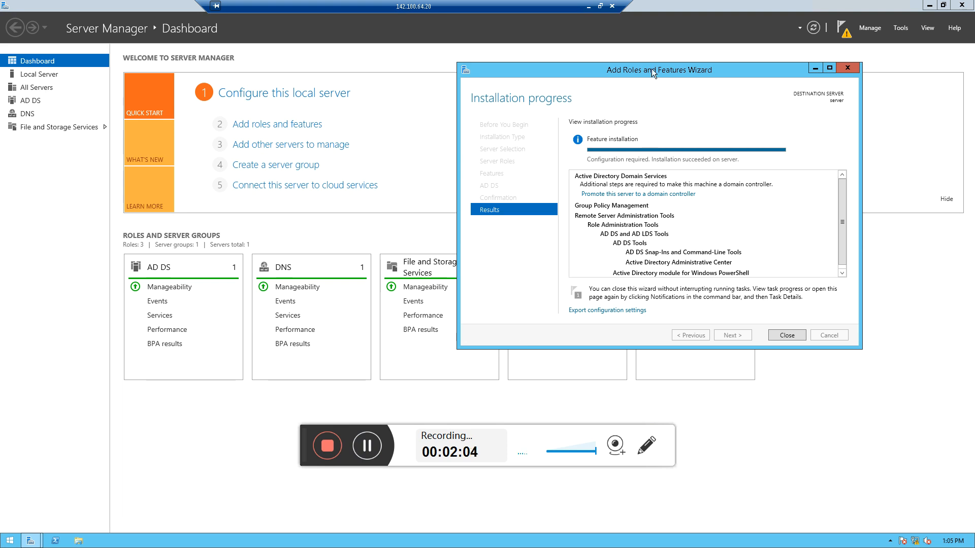
{"action": "left_click_drag", "start_coordinate": [651, 69], "coordinate": [632, 71]}
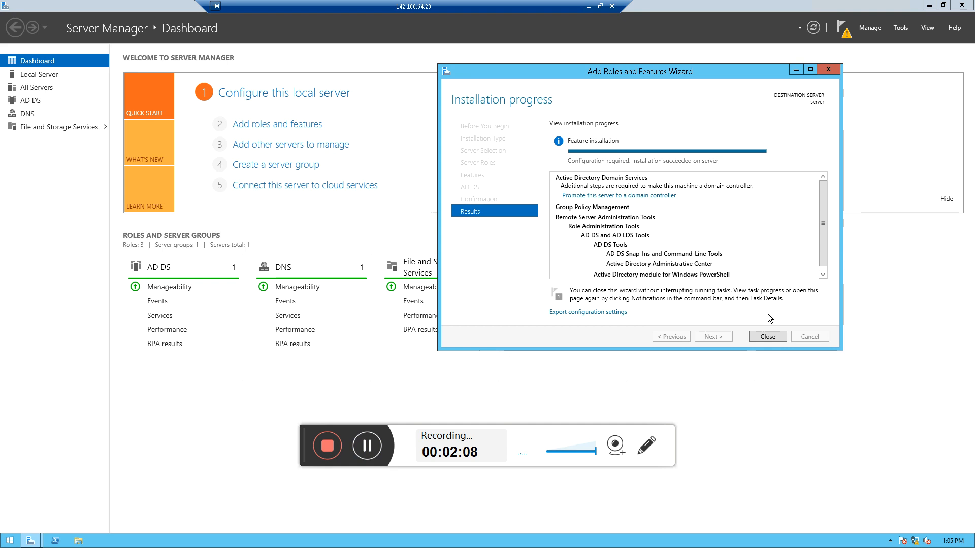
{"action": "left_click", "coordinate": [768, 336]}
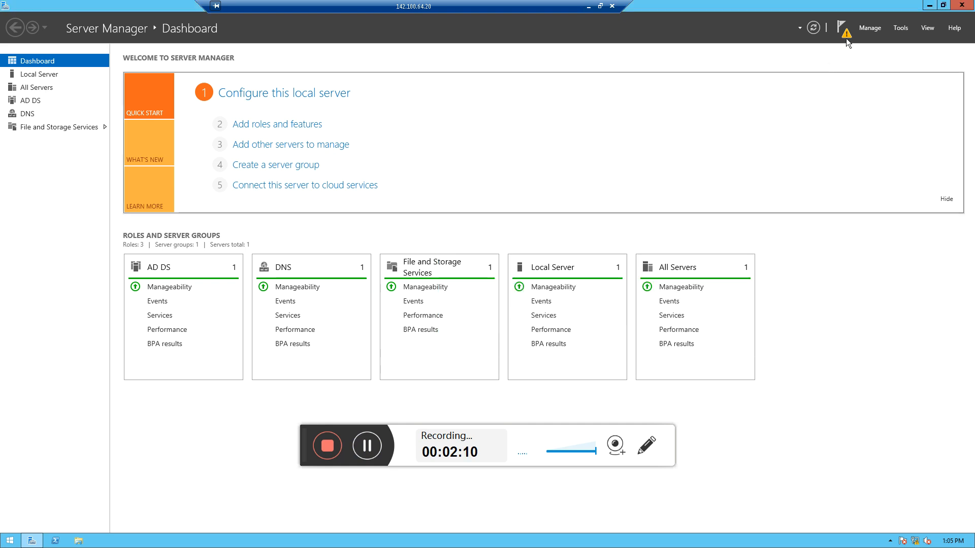
Start promoting this server to a domain controller as a new forest with root domain name apa.com
{"action": "left_click", "coordinate": [846, 37]}
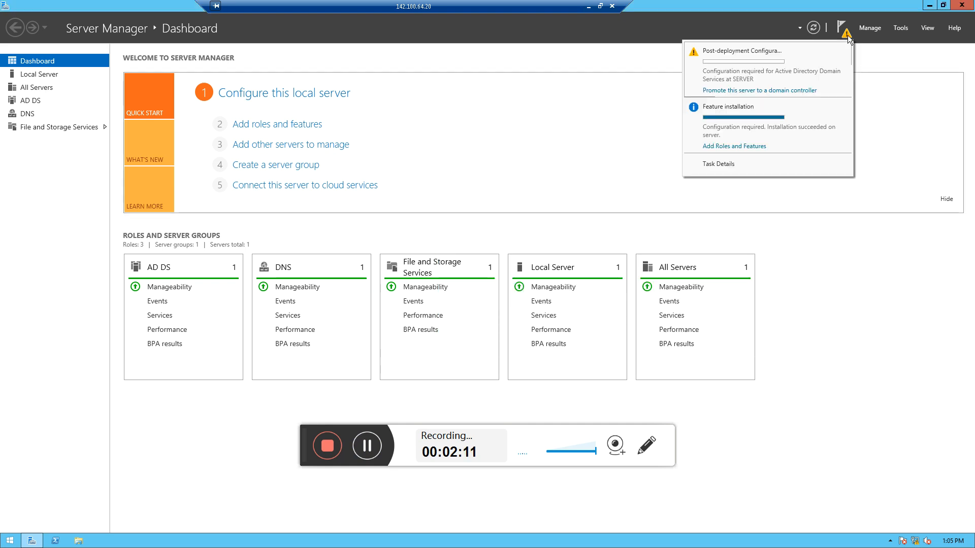
{"action": "left_click", "coordinate": [772, 90]}
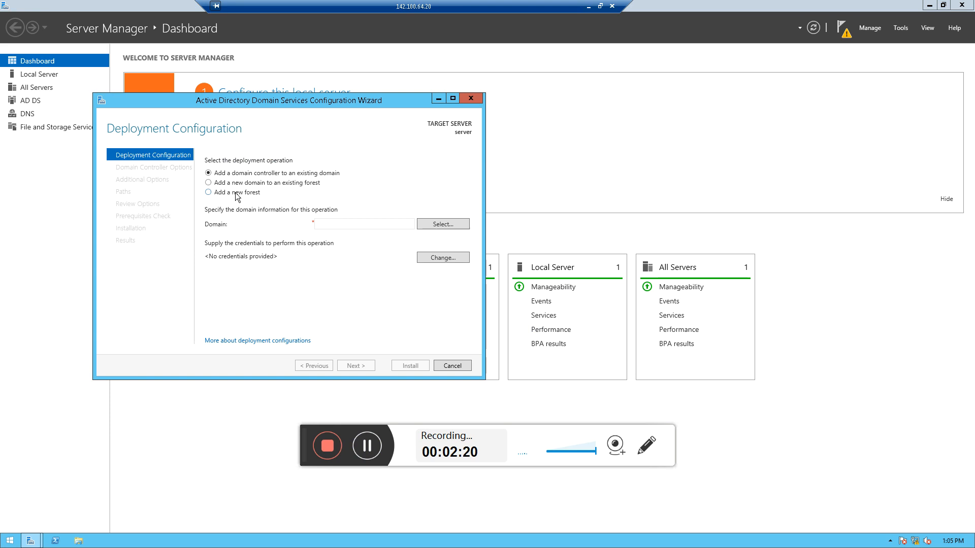
{"action": "left_click", "coordinate": [235, 196]}
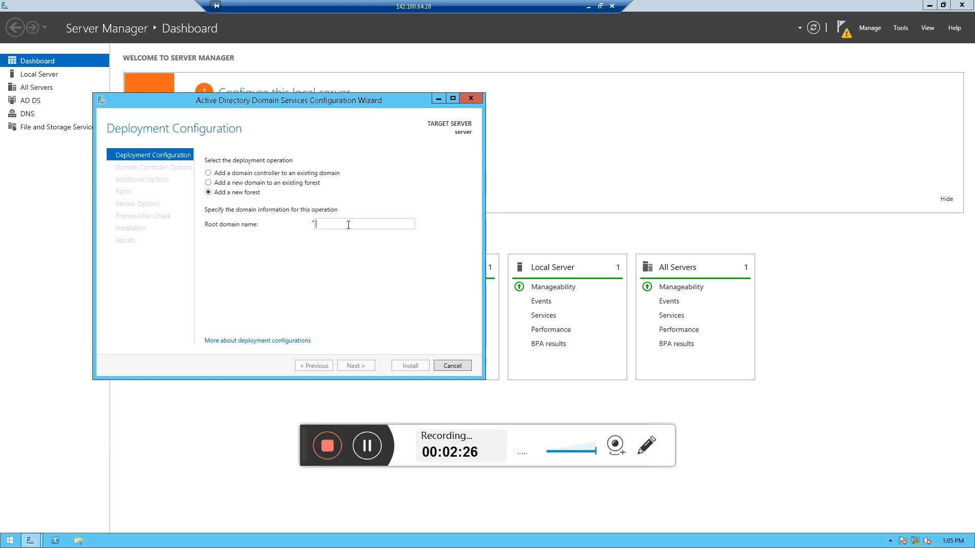
{"action": "type", "text": "apa.com"}
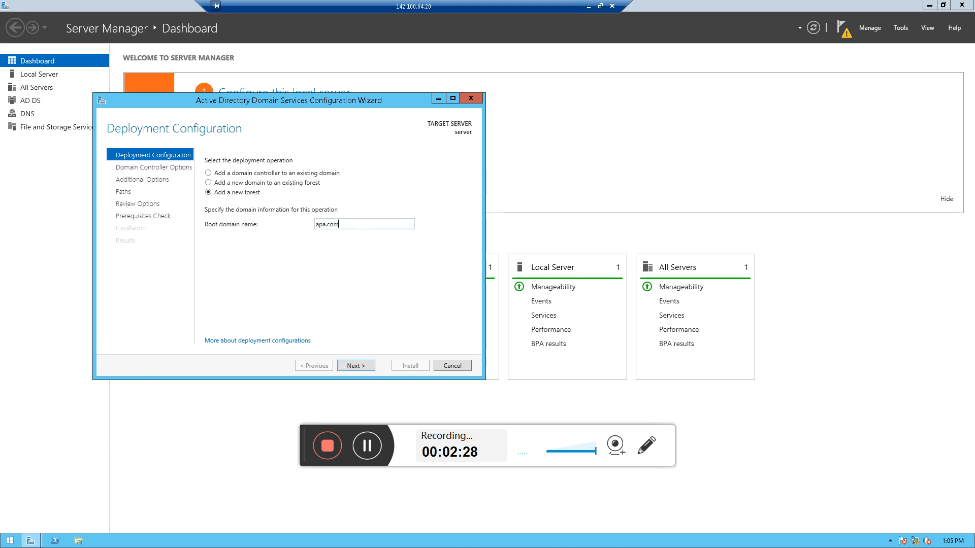
{"action": "left_click", "coordinate": [361, 369]}
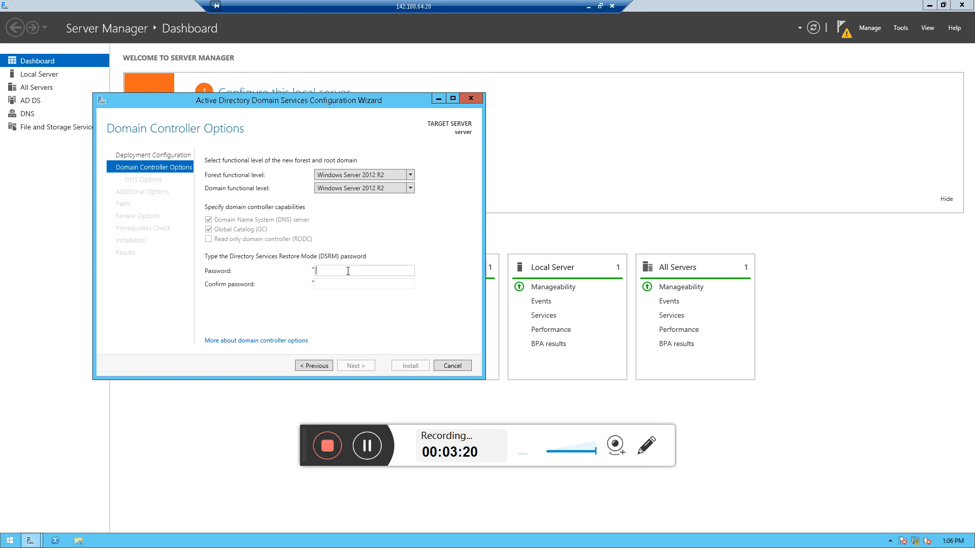
Enter and confirm the Directory Services Restore Mode (DSRM) password
{"action": "type", "text": "P•••••••"}
{"action": "key", "text": "Tab"}
{"action": "type", "text": "••••••••••••"}
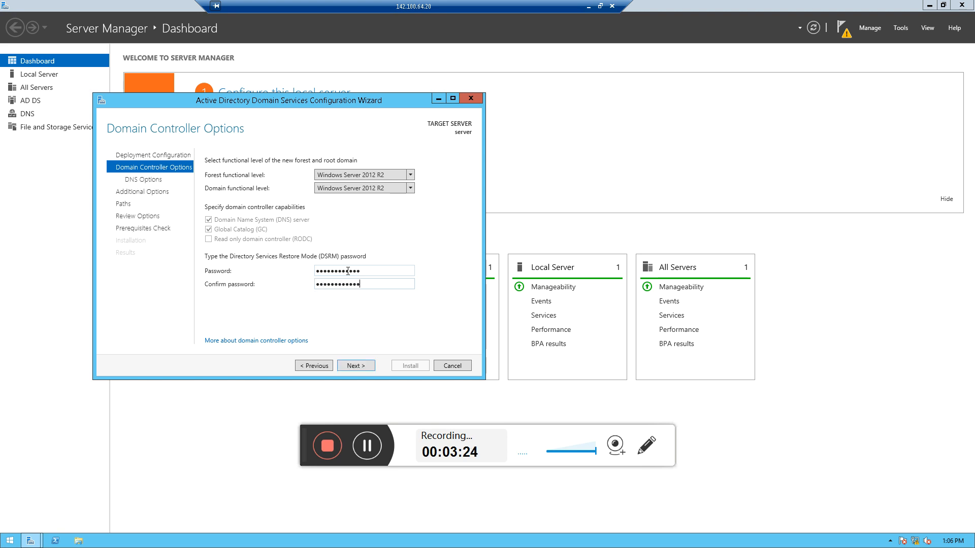
Accept the default DNS options, NetBIOS domain name and AD DS database, log and SYSVOL paths in the promotion wizard
{"action": "left_click", "coordinate": [370, 367]}
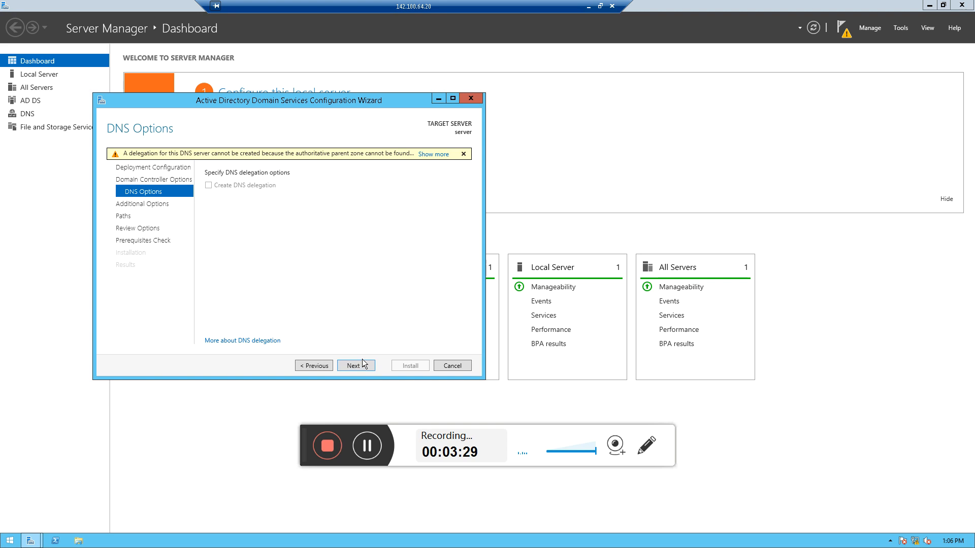
{"action": "left_click", "coordinate": [361, 361]}
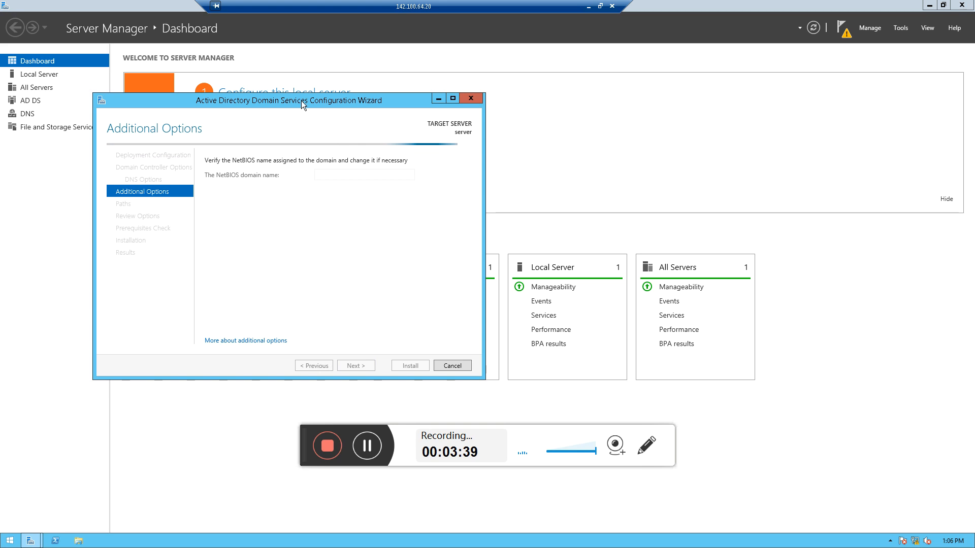
{"action": "left_click_drag", "start_coordinate": [321, 96], "coordinate": [435, 74]}
{"action": "left_click", "coordinate": [480, 341]}
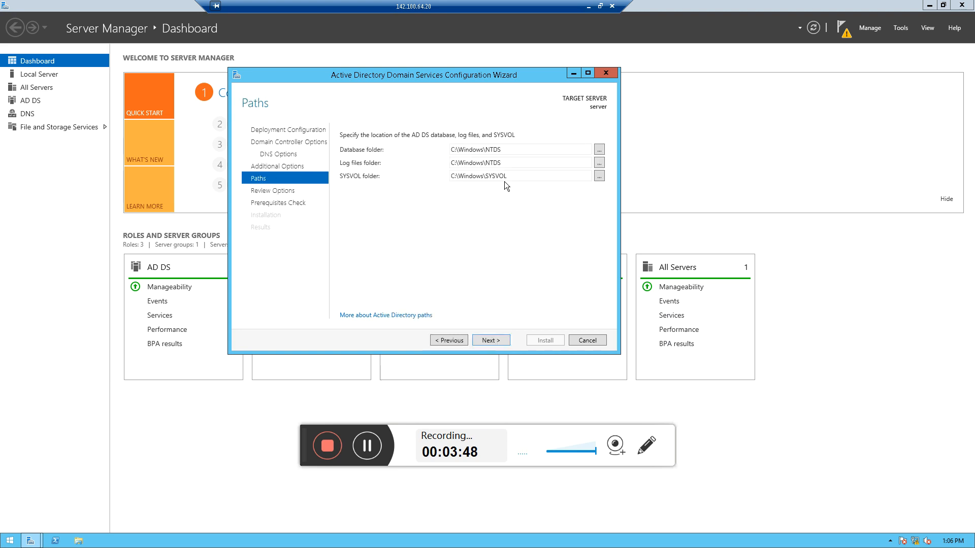
{"action": "left_click", "coordinate": [502, 340]}
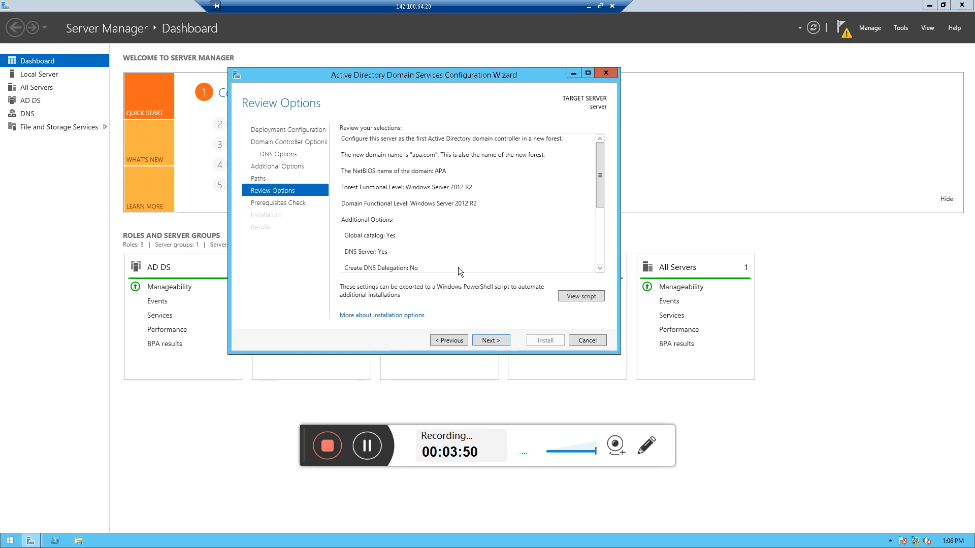
Review the selected promotion options, pass the prerequisites check and start installing the domain controller
{"action": "mouse_move", "coordinate": [601, 167]}
{"action": "left_mouse_down"}
{"action": "mouse_move", "coordinate": [600, 251]}
{"action": "mouse_move", "coordinate": [617, 187]}
{"action": "mouse_move", "coordinate": [601, 159]}
{"action": "left_mouse_up"}
{"action": "left_click", "coordinate": [490, 338]}
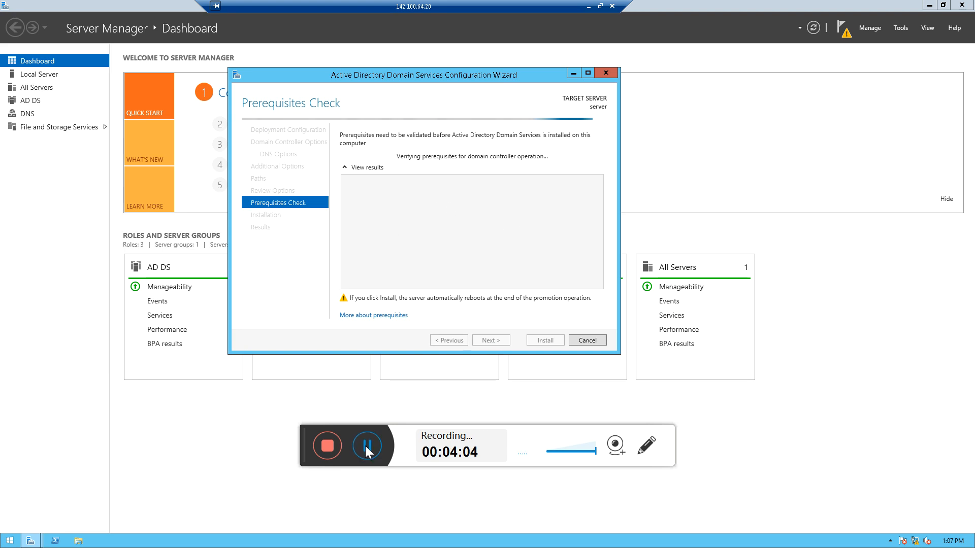
{"action": "left_click", "coordinate": [365, 443]}
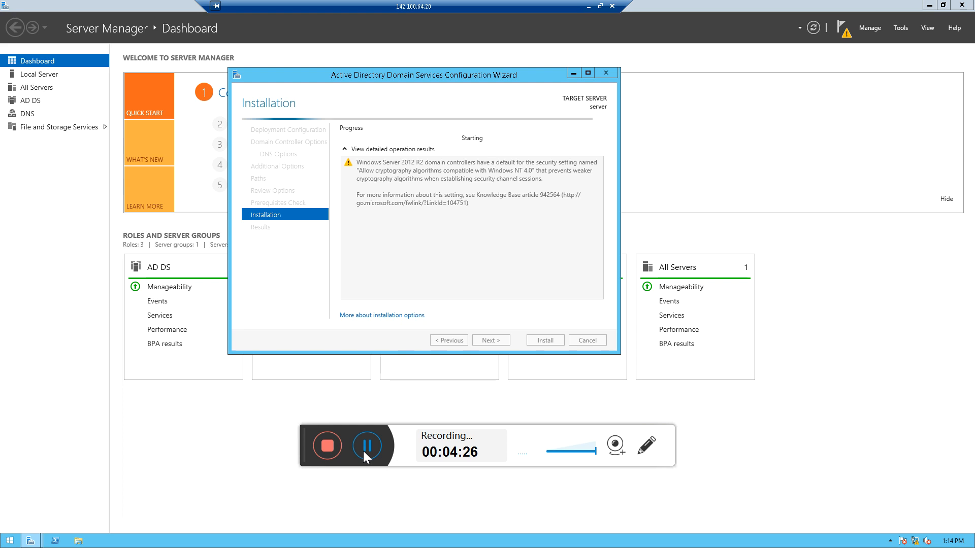
Open DNS Manager, expand the server and start creating a new zone under Forward Lookup Zones
{"action": "left_click", "coordinate": [904, 29]}
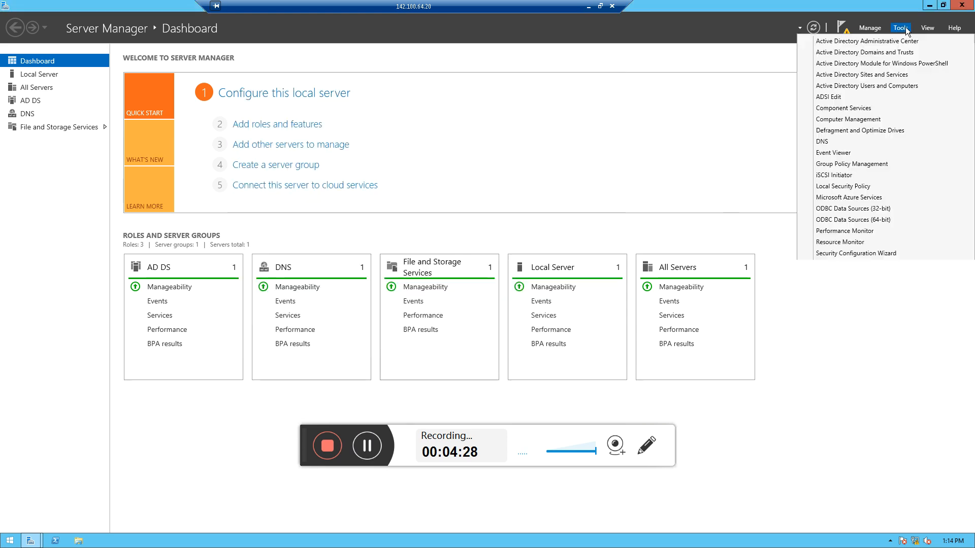
{"action": "left_click", "coordinate": [822, 142]}
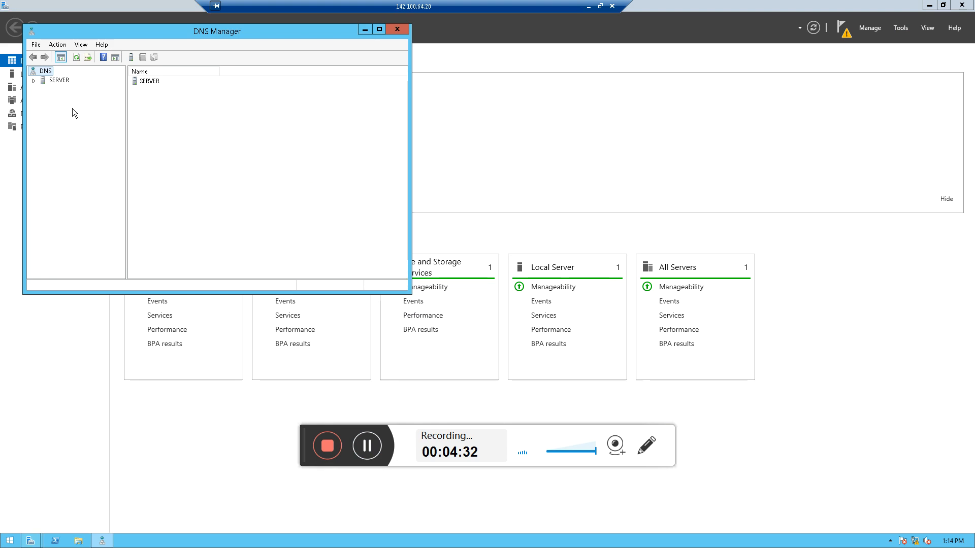
{"action": "double_click", "coordinate": [38, 80]}
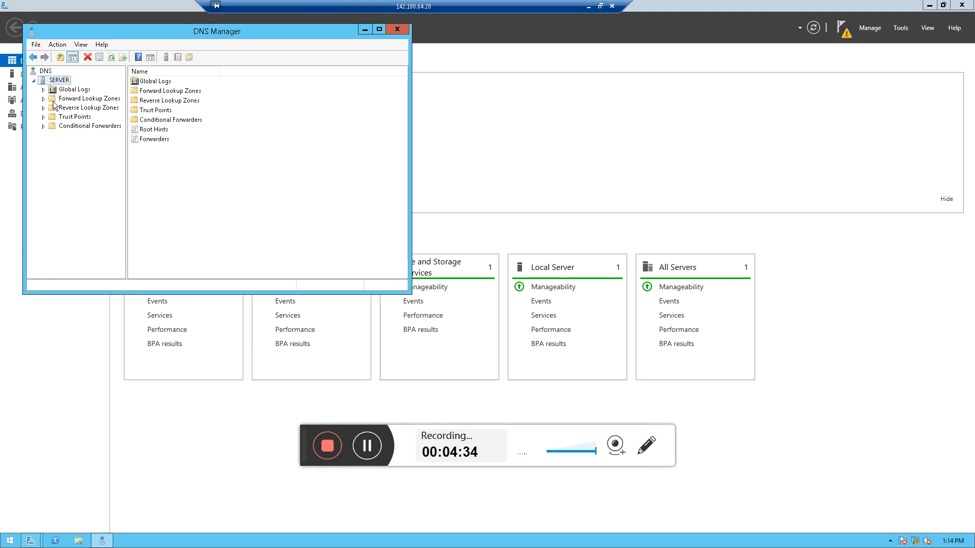
{"action": "left_click", "coordinate": [85, 98]}
{"action": "right_click", "coordinate": [86, 101]}
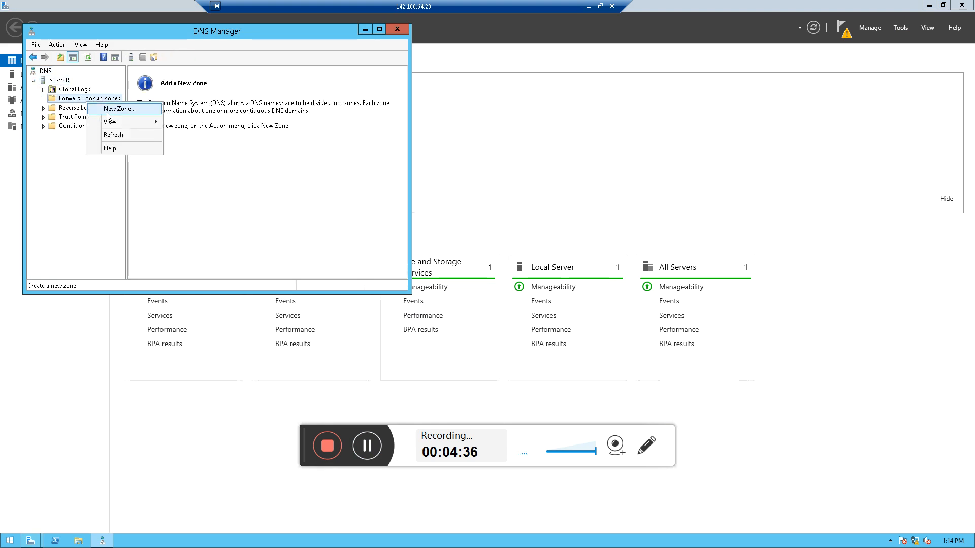
{"action": "left_click", "coordinate": [110, 109]}
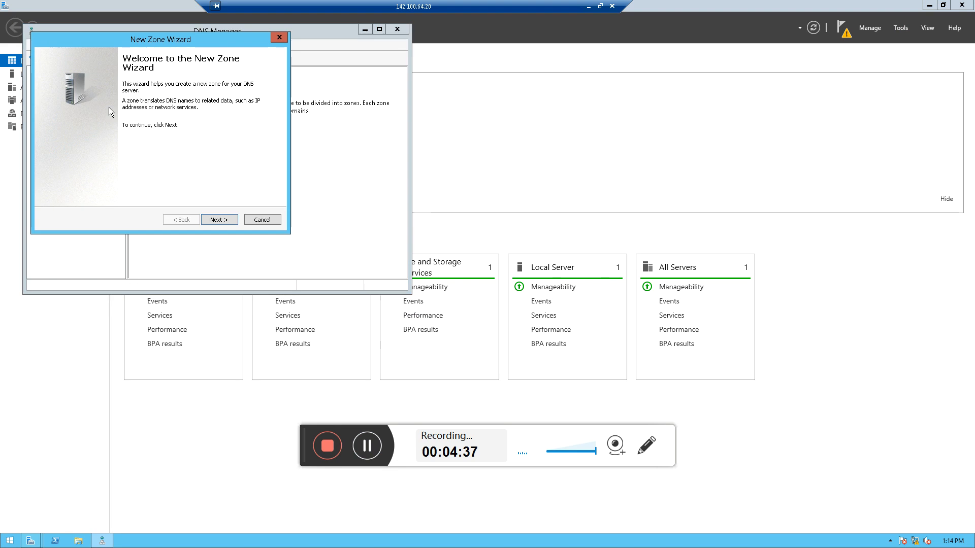
Create a primary forward lookup zone named apa.com that allows both nonsecure and secure dynamic updates
{"action": "left_click", "coordinate": [218, 221]}
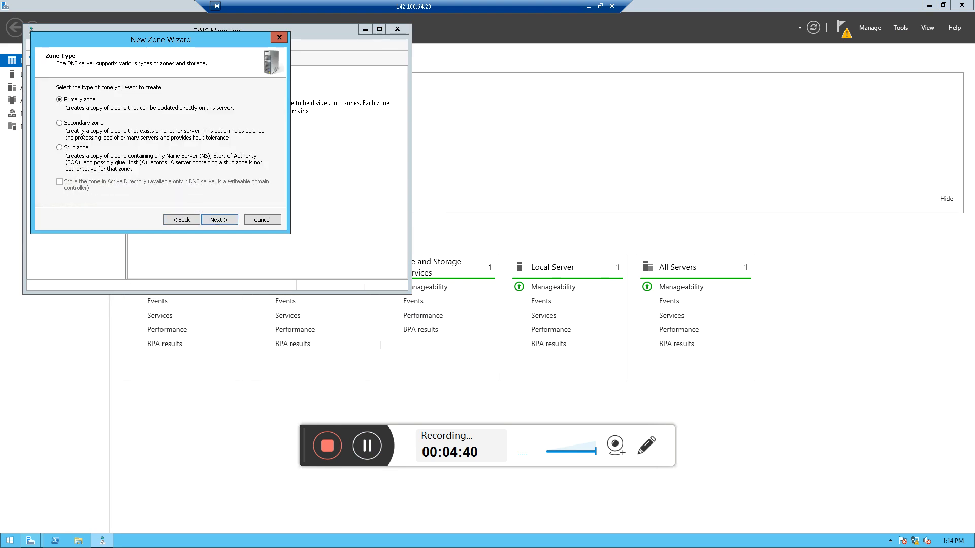
{"action": "left_click", "coordinate": [219, 219]}
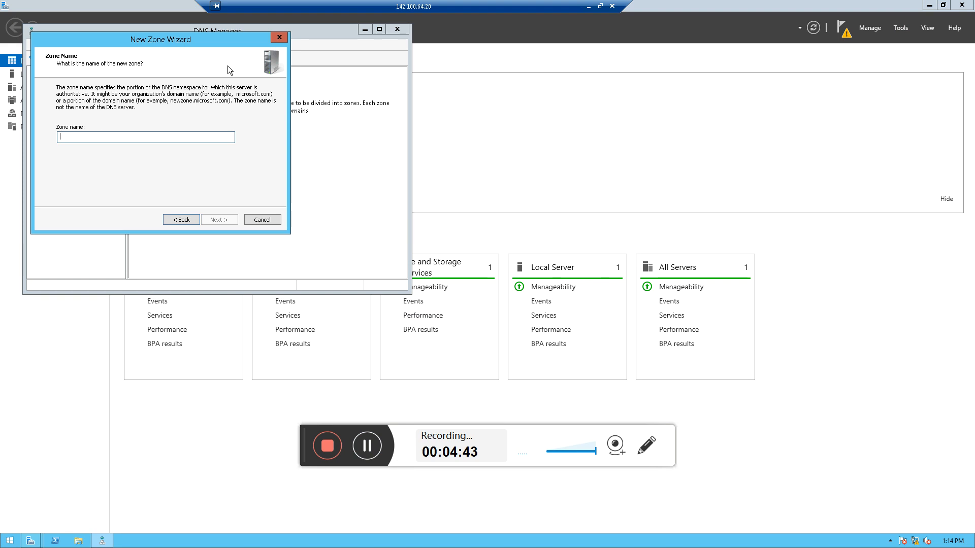
{"action": "type", "text": "apa.co,"}
{"action": "key", "text": "BackSpace"}
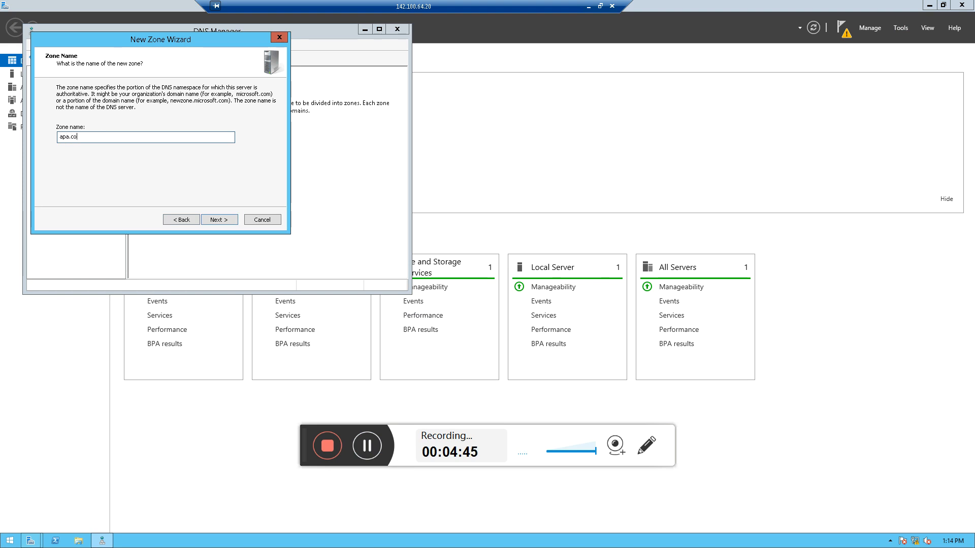
{"action": "double_click", "coordinate": [221, 223]}
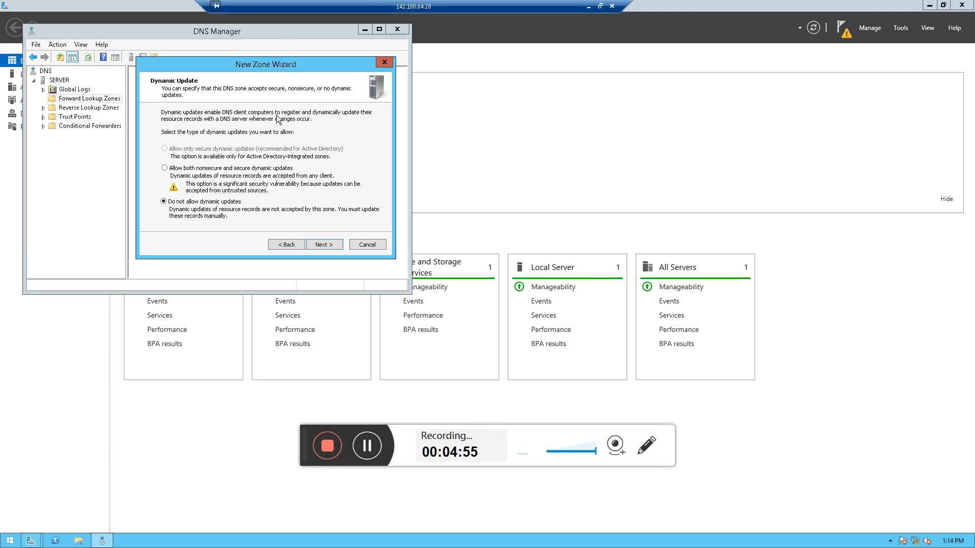
{"action": "left_click", "coordinate": [164, 168]}
{"action": "left_click", "coordinate": [324, 244]}
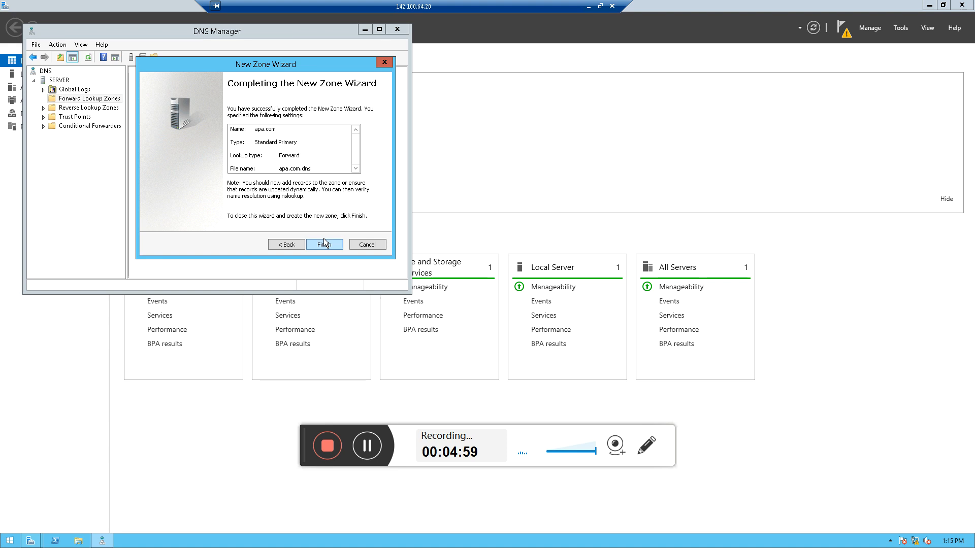
{"action": "left_click", "coordinate": [323, 247]}
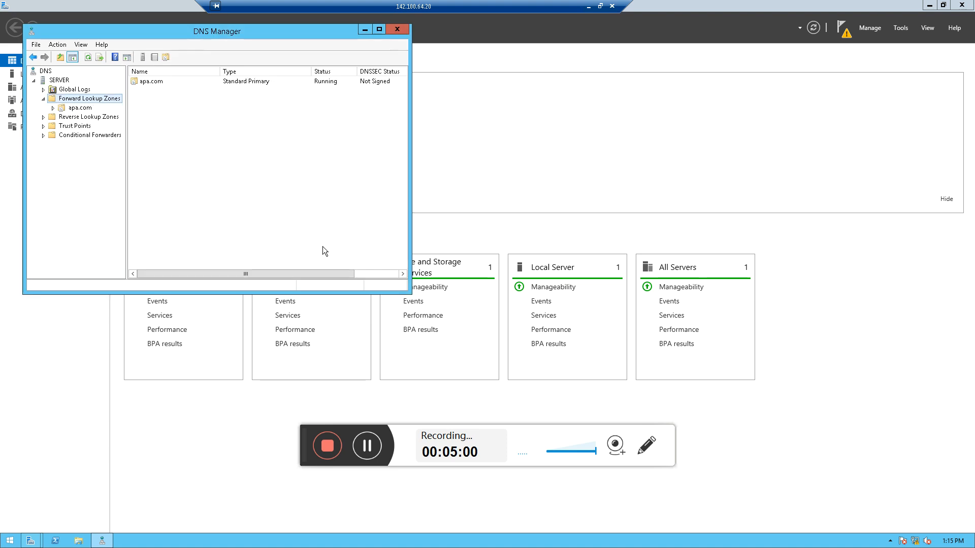
Add a host (A) record named server with IP 142.100.64.20 and the associated pointer (PTR) option to the apa.com zone
{"action": "left_click", "coordinate": [151, 81]}
{"action": "left_click", "coordinate": [81, 108]}
{"action": "right_click", "coordinate": [209, 131]}
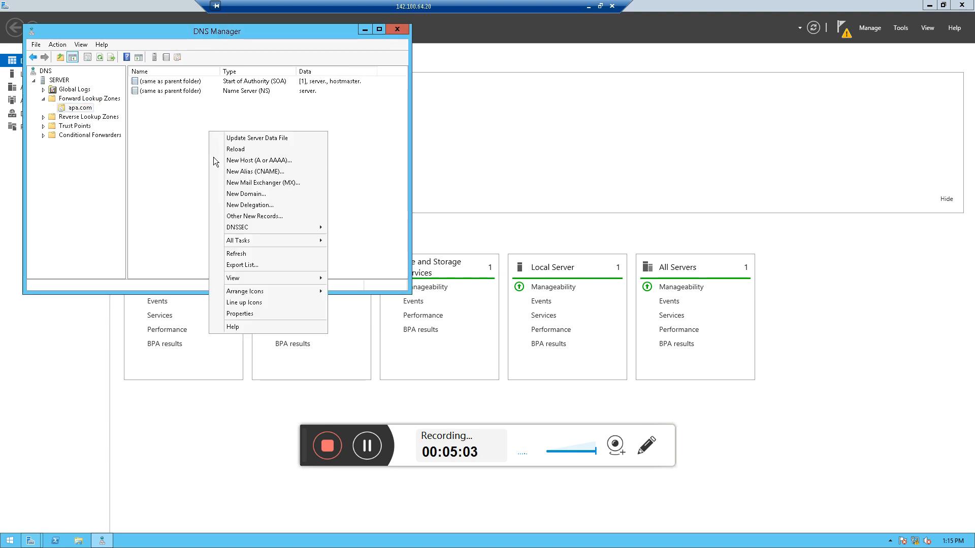
{"action": "left_click", "coordinate": [219, 161]}
{"action": "type", "text": "serve"}
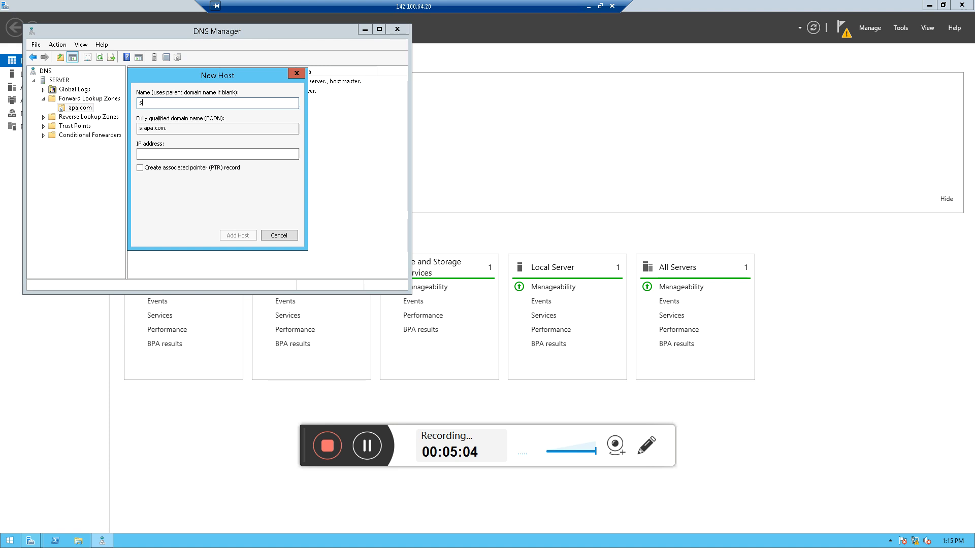
{"action": "key", "text": "Tab"}
{"action": "key", "text": "Tab"}
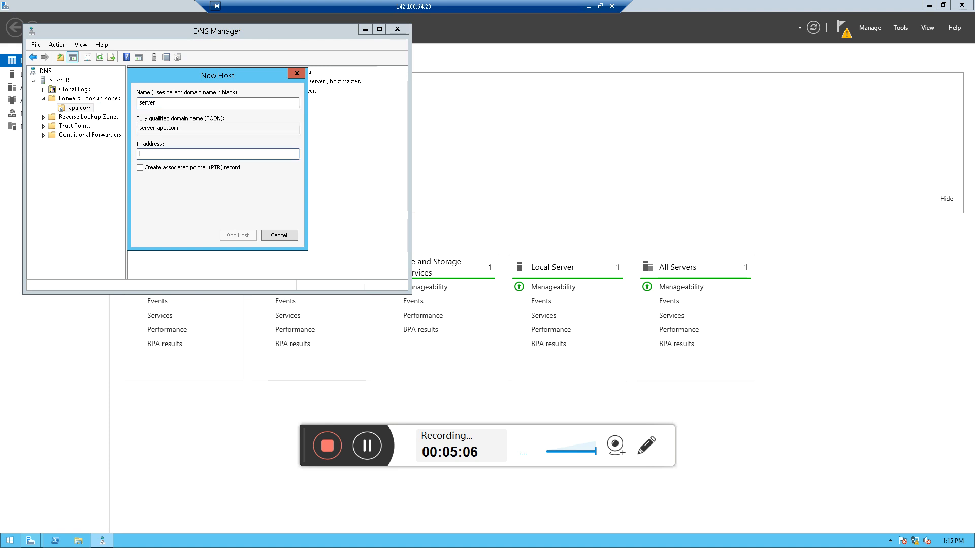
{"action": "type", "text": "1"}
{"action": "key", "text": "BackSpace"}
{"action": "key", "text": "BackSpace"}
{"action": "type", "text": "64.20"}
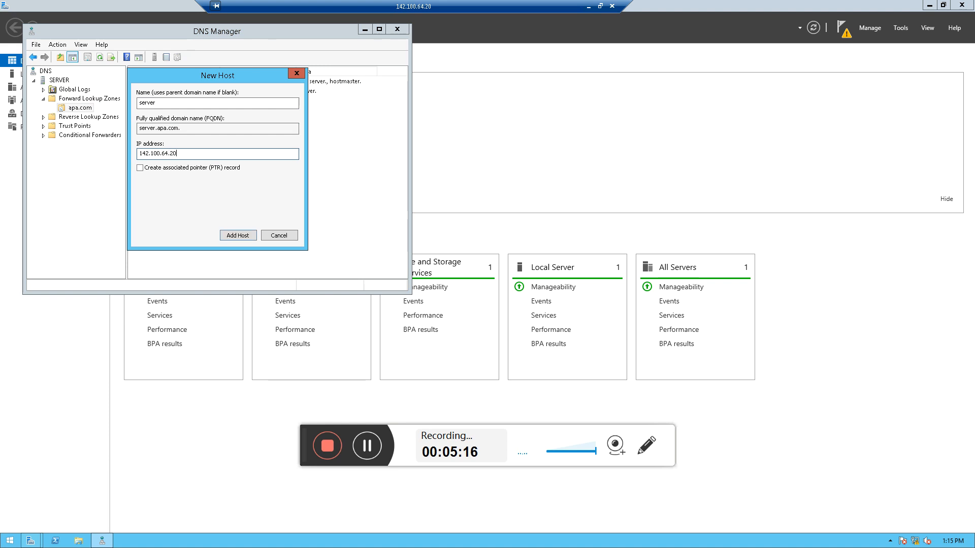
{"action": "left_click", "coordinate": [138, 169]}
{"action": "left_click", "coordinate": [237, 235]}
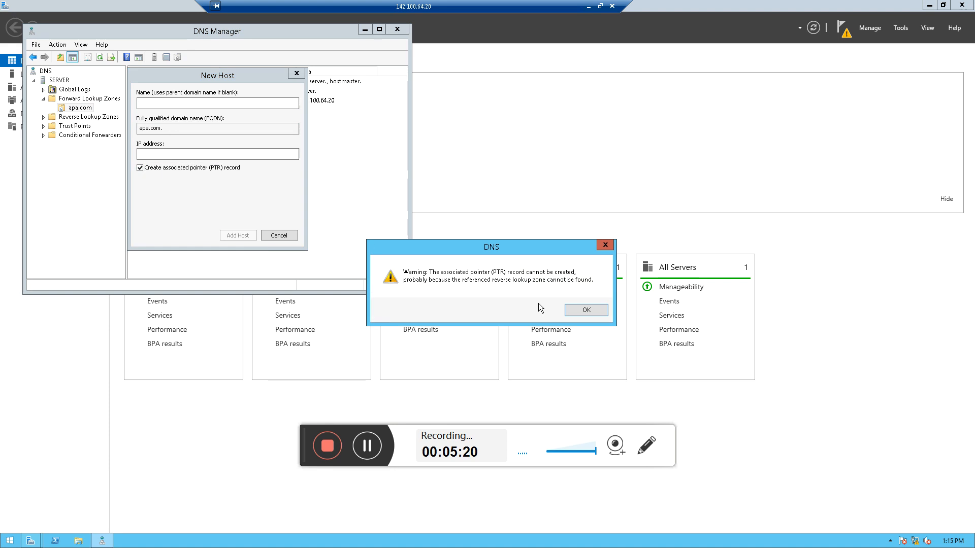
{"action": "key", "text": "Return"}
{"action": "left_click", "coordinate": [282, 236]}
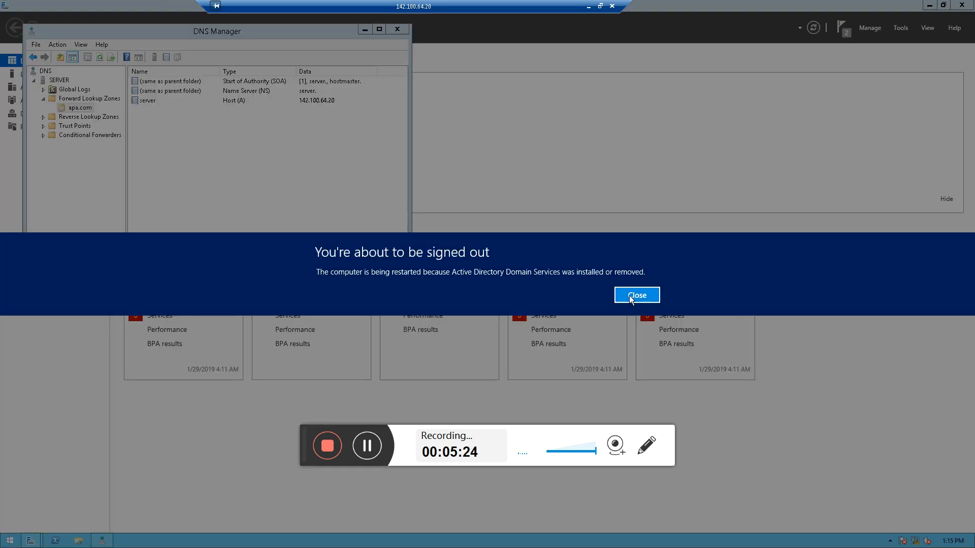
Close DNS Manager
{"action": "left_click", "coordinate": [630, 294]}
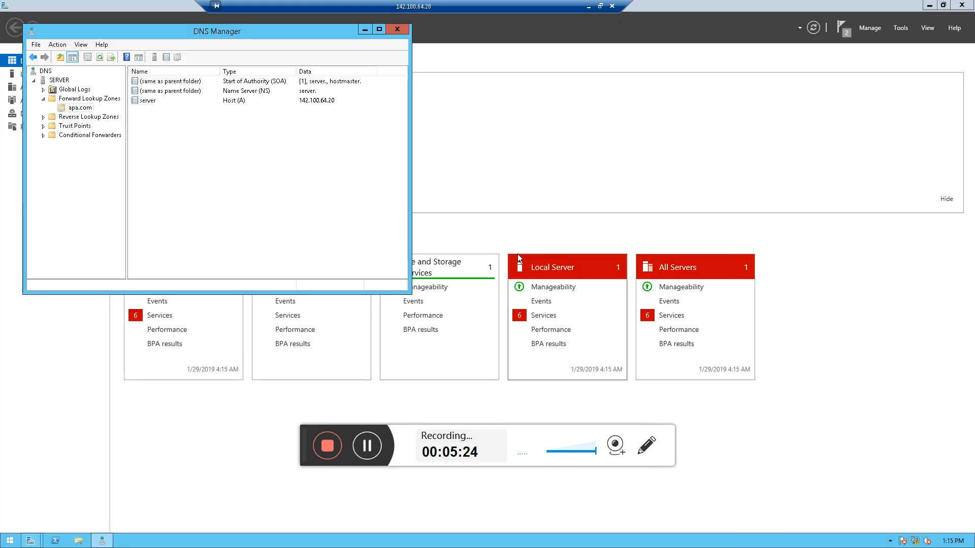
{"action": "left_click", "coordinate": [398, 30]}
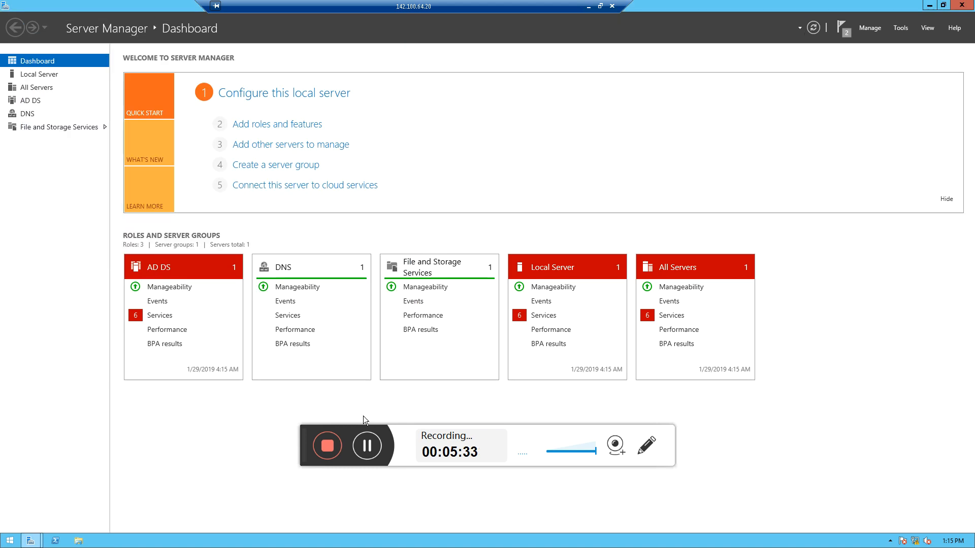
{"action": "left_click", "coordinate": [366, 447]}
{"action": "left_click", "coordinate": [366, 447]}
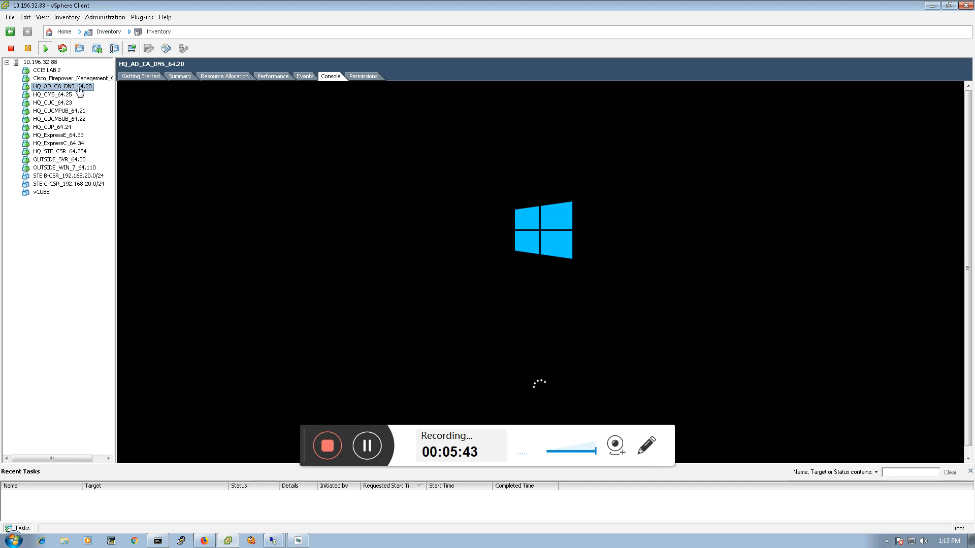
In the vSphere Client, browse through the inventory's virtual machines, ending on the HQ_AD_CA_DNS_64.20 console
{"action": "left_click", "coordinate": [63, 95]}
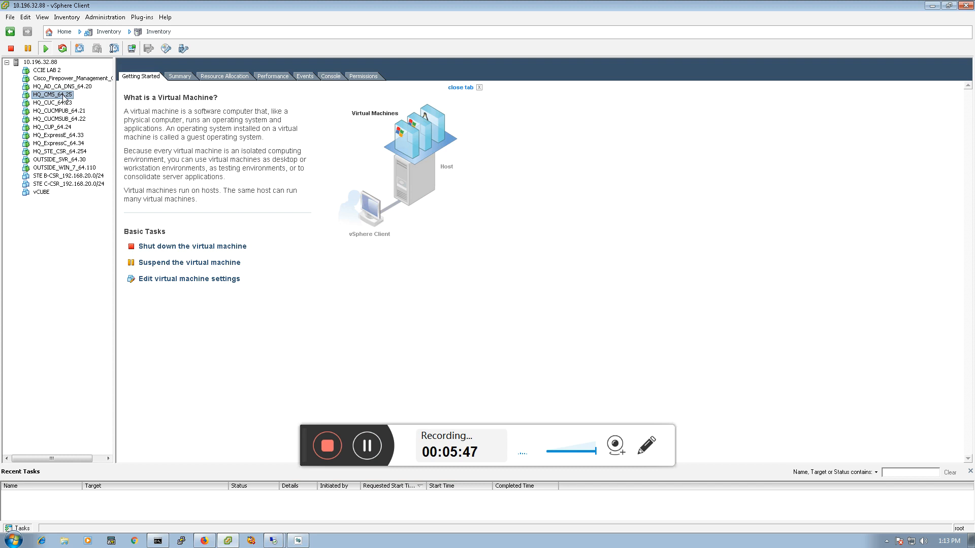
{"action": "left_click", "coordinate": [60, 103]}
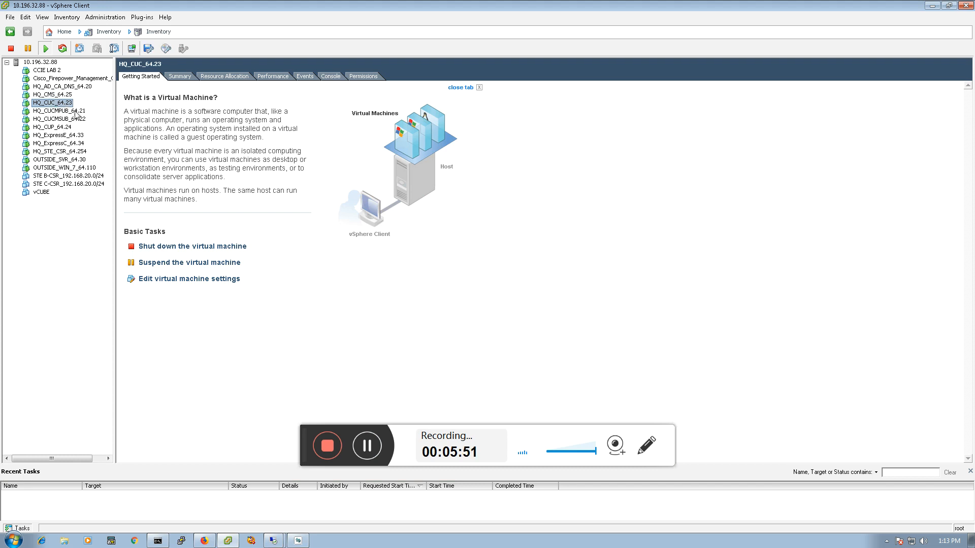
{"action": "left_click", "coordinate": [76, 112]}
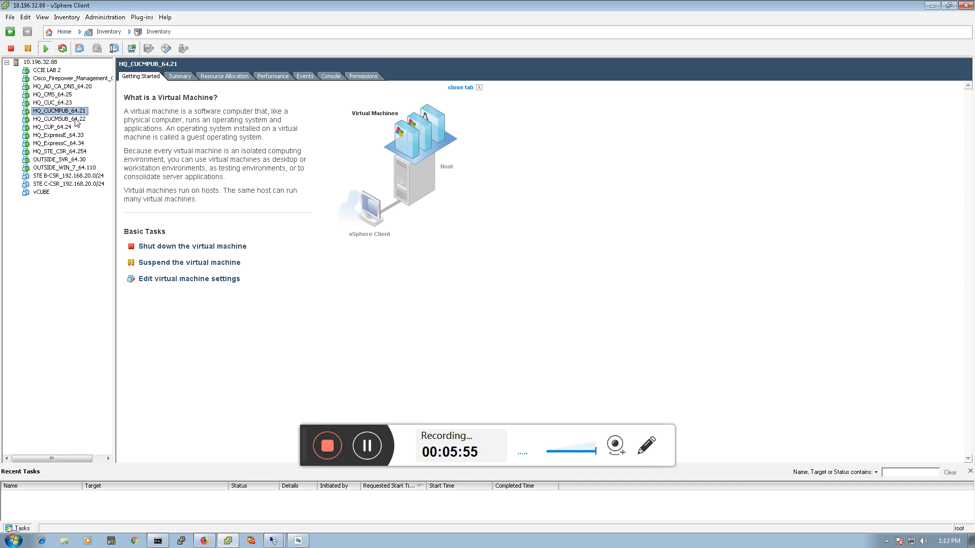
{"action": "left_click", "coordinate": [75, 120]}
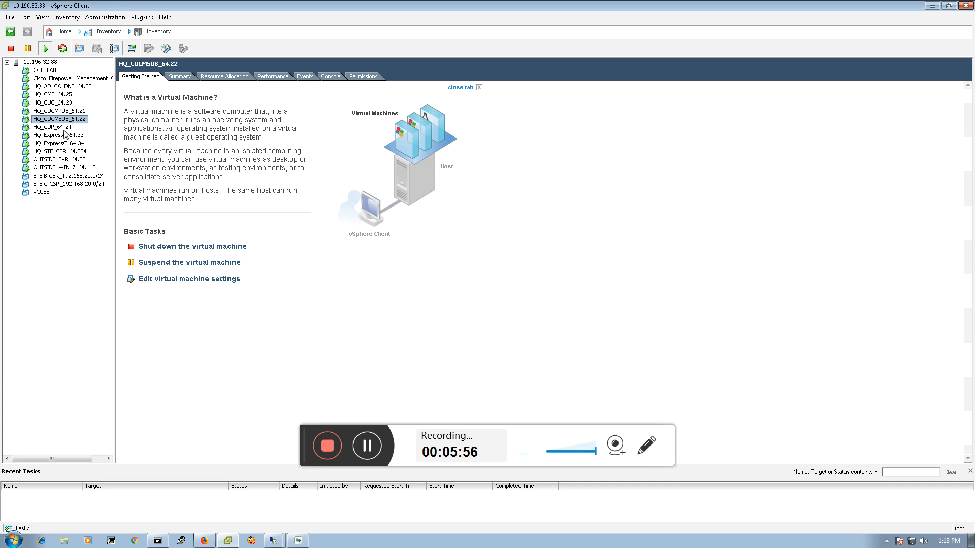
{"action": "left_click", "coordinate": [64, 130]}
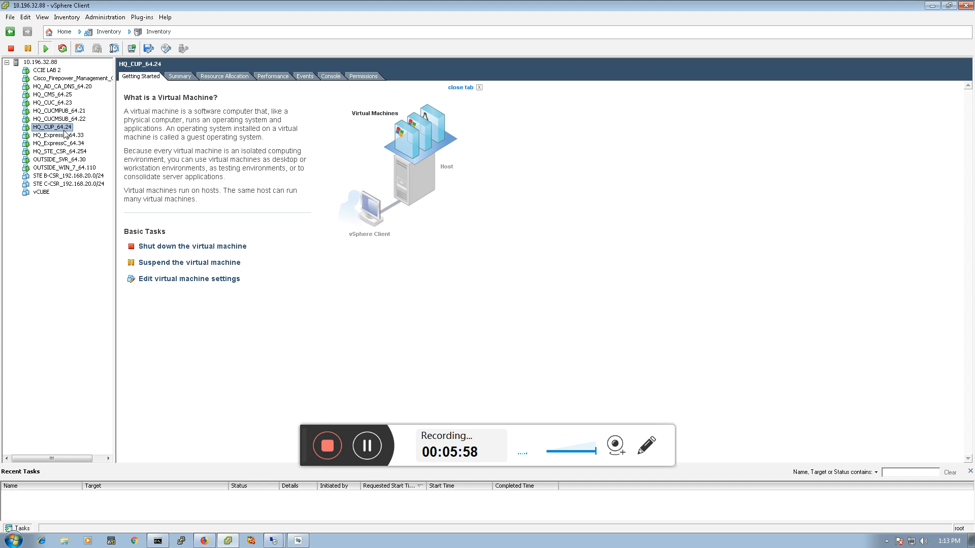
{"action": "left_click", "coordinate": [69, 143]}
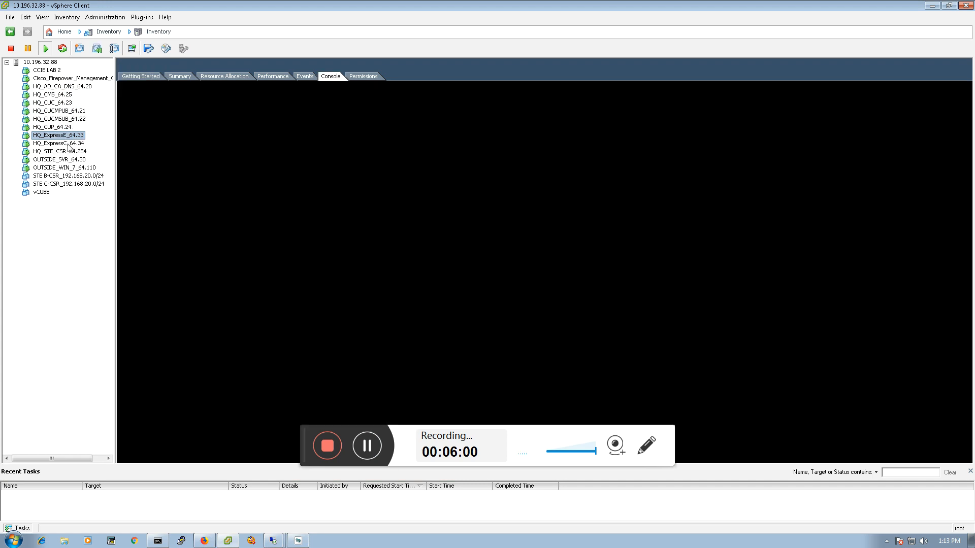
{"action": "left_click", "coordinate": [57, 151]}
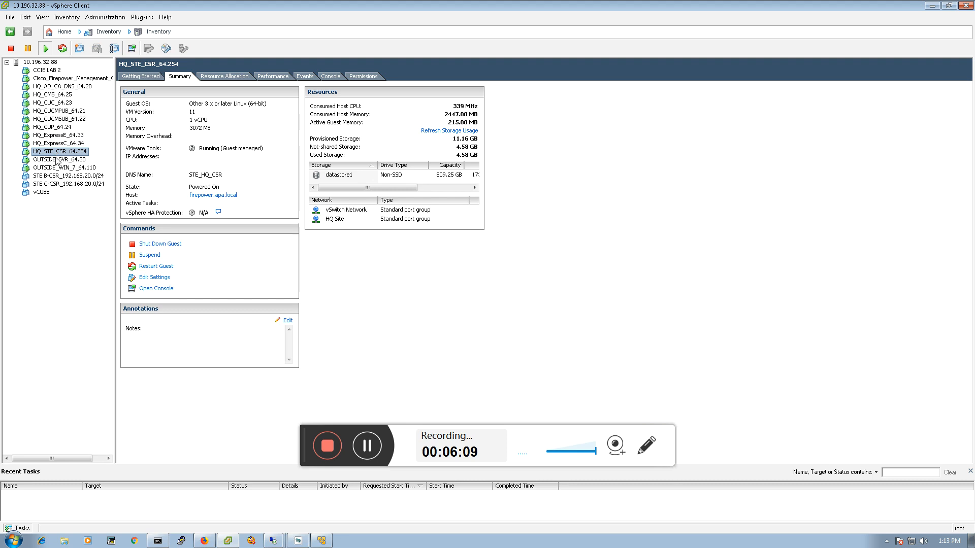
{"action": "left_click", "coordinate": [55, 159]}
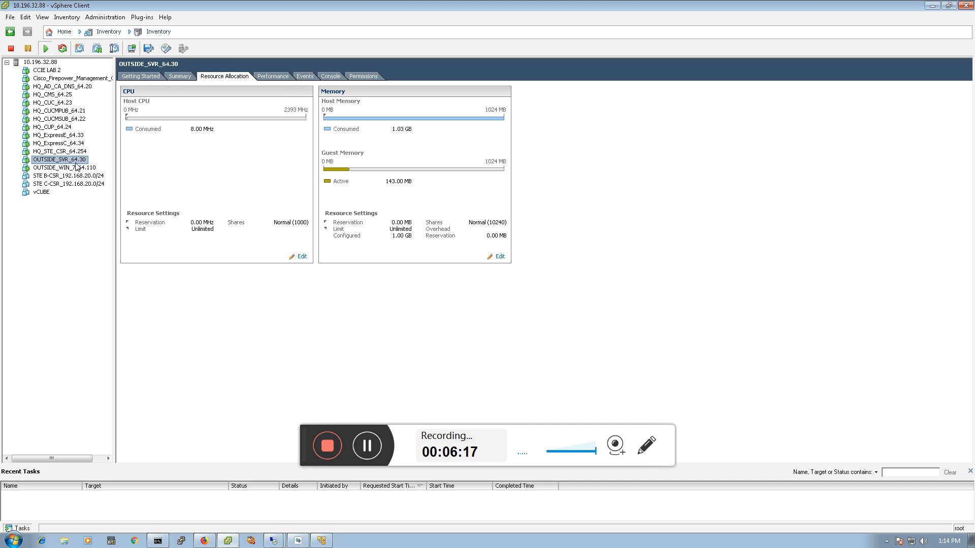
{"action": "left_click", "coordinate": [90, 87]}
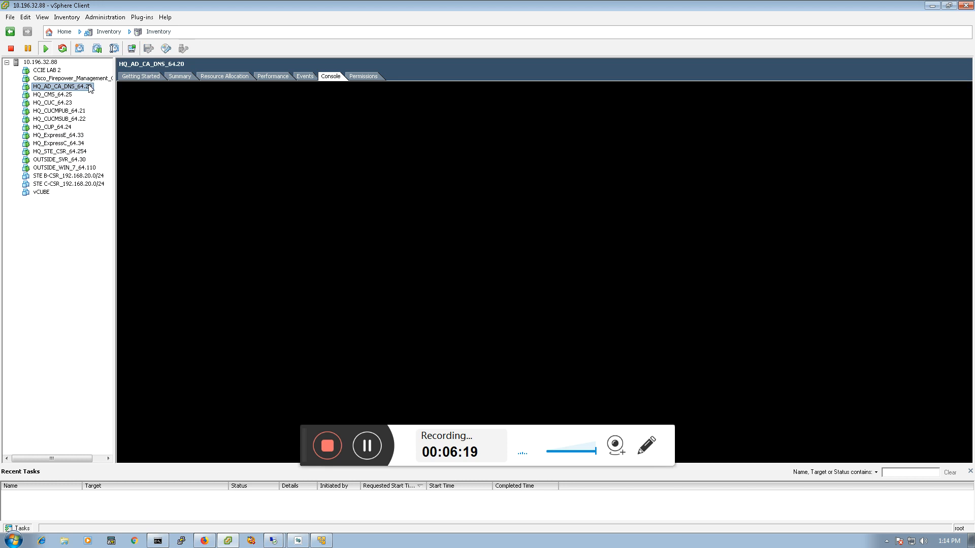
Try twice to open a Remote Desktop connection to 142.100.64.20 from the recent connections list
{"action": "left_click", "coordinate": [77, 168]}
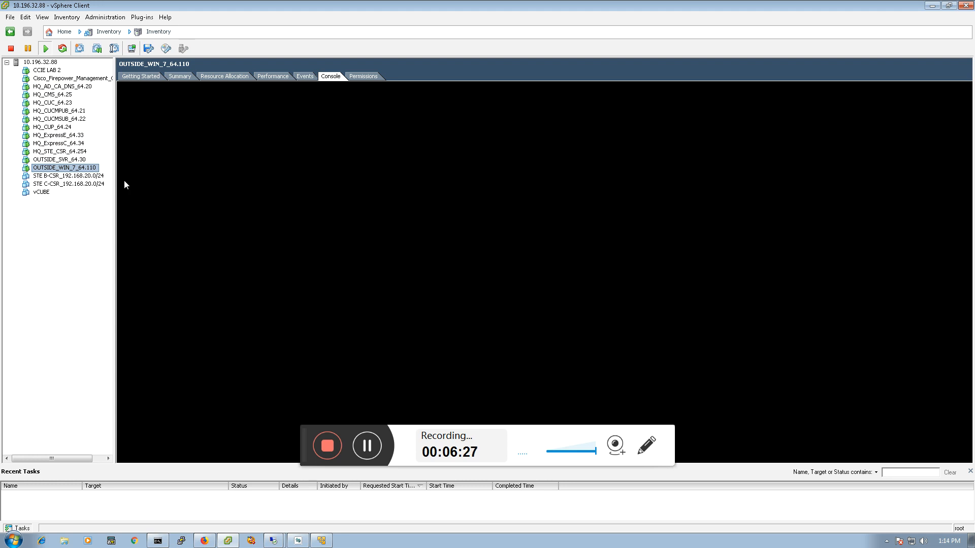
{"action": "right_click", "coordinate": [273, 541]}
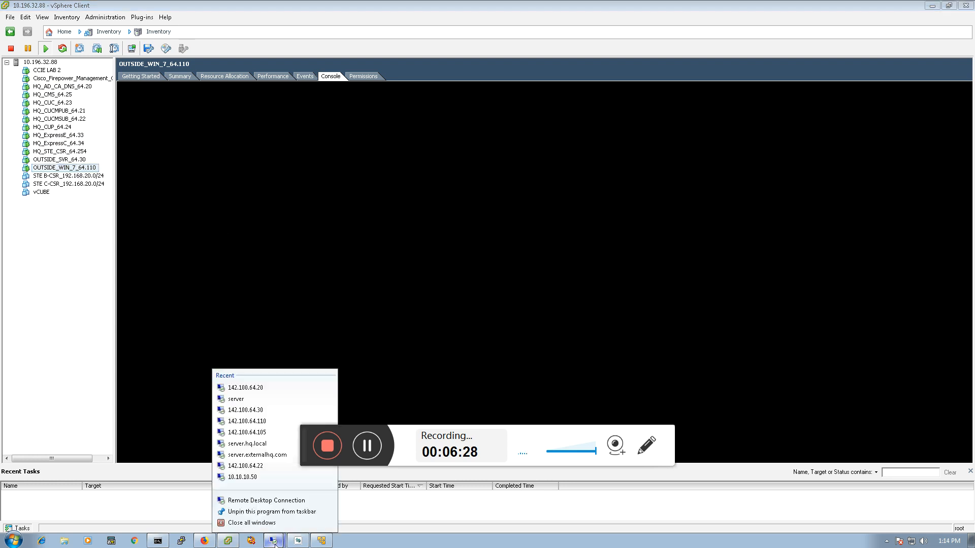
{"action": "left_click", "coordinate": [248, 388]}
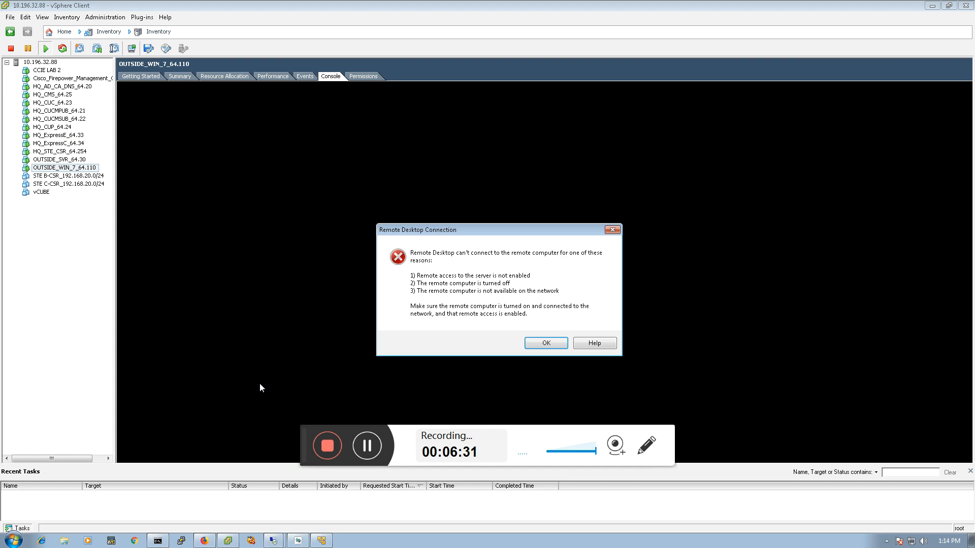
{"action": "left_click", "coordinate": [556, 346]}
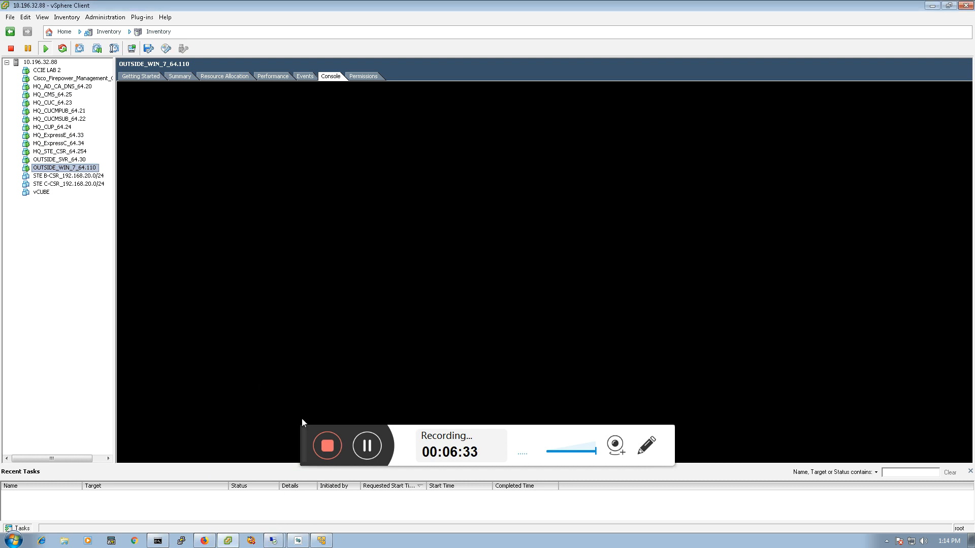
{"action": "right_click", "coordinate": [298, 541]}
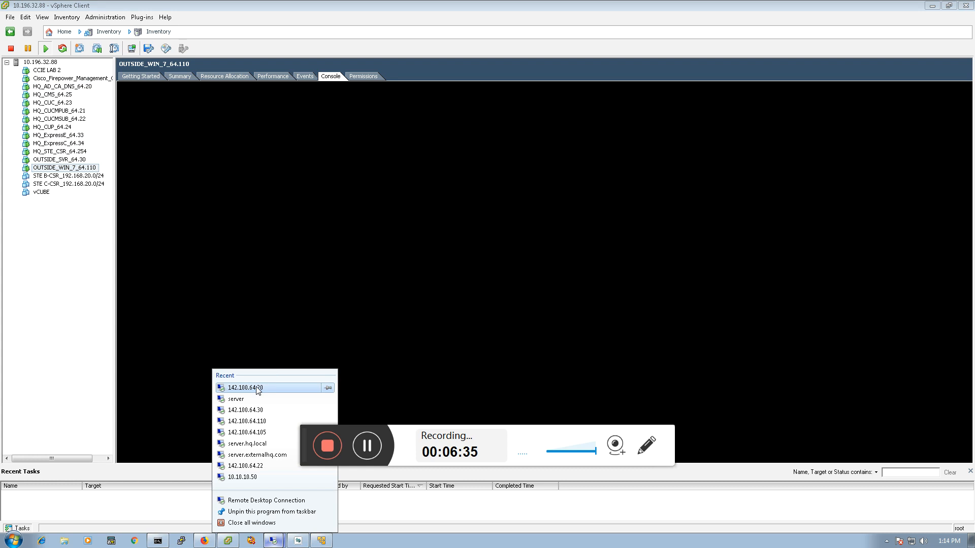
{"action": "left_click", "coordinate": [257, 389]}
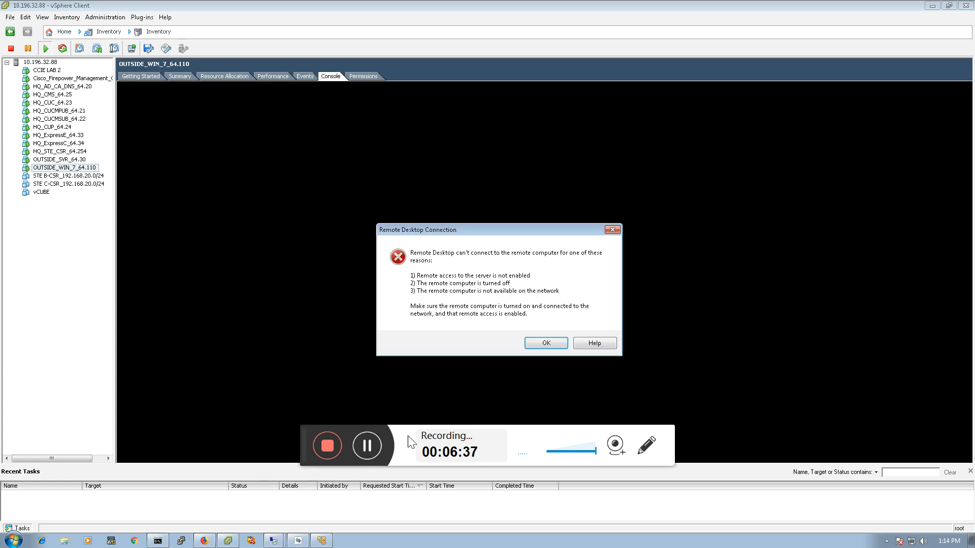
{"action": "left_click", "coordinate": [530, 347]}
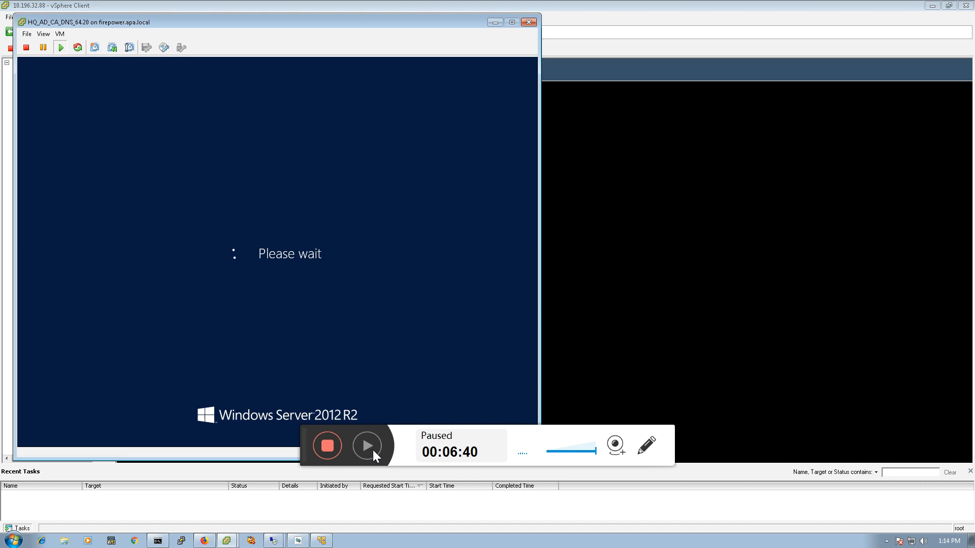
{"action": "left_click", "coordinate": [373, 450]}
{"action": "left_click", "coordinate": [366, 446]}
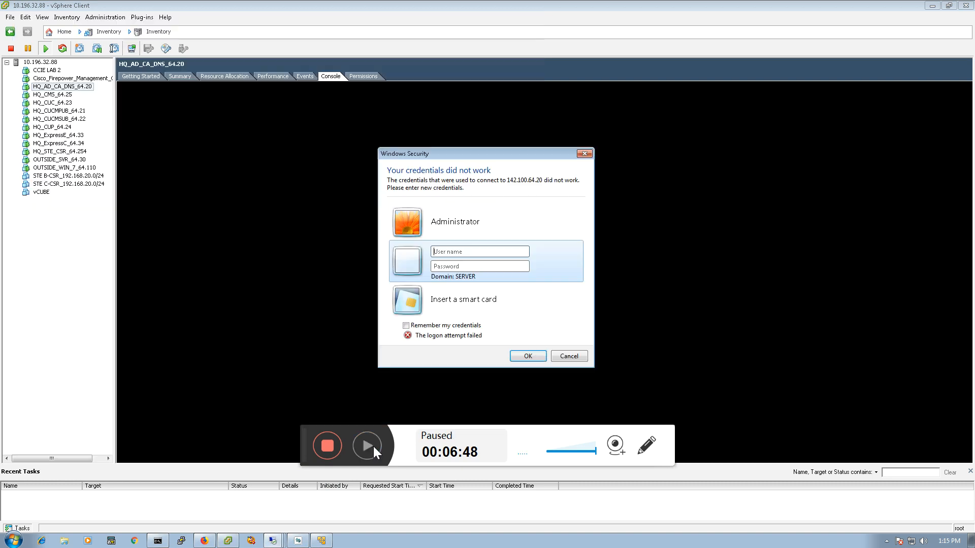
{"action": "left_click", "coordinate": [366, 446]}
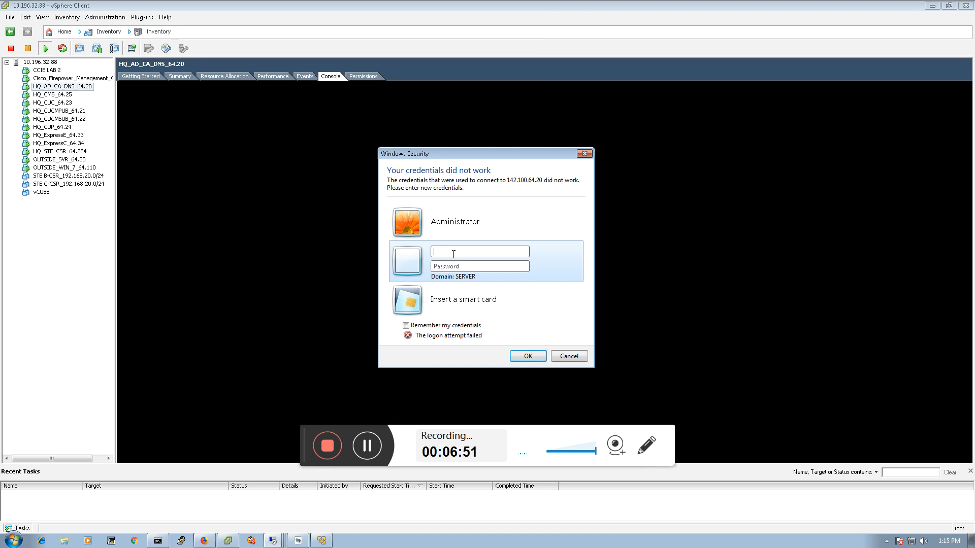
Sign in to the remote desktop with another account, entering apa\administrator as user name and the account password
{"action": "type", "text": "p"}
{"action": "key", "text": "BackSpace"}
{"action": "type", "text": "ap"}
{"action": "key", "text": "BackSpace"}
{"action": "key", "text": "BackSpace"}
{"action": "key", "text": "BackSpace"}
{"action": "left_click", "coordinate": [477, 232]}
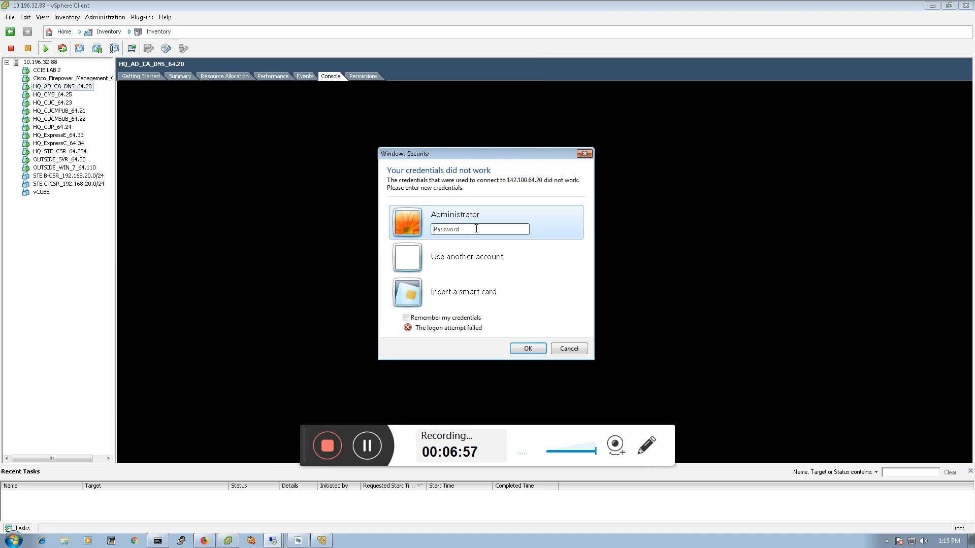
{"action": "left_click", "coordinate": [460, 253]}
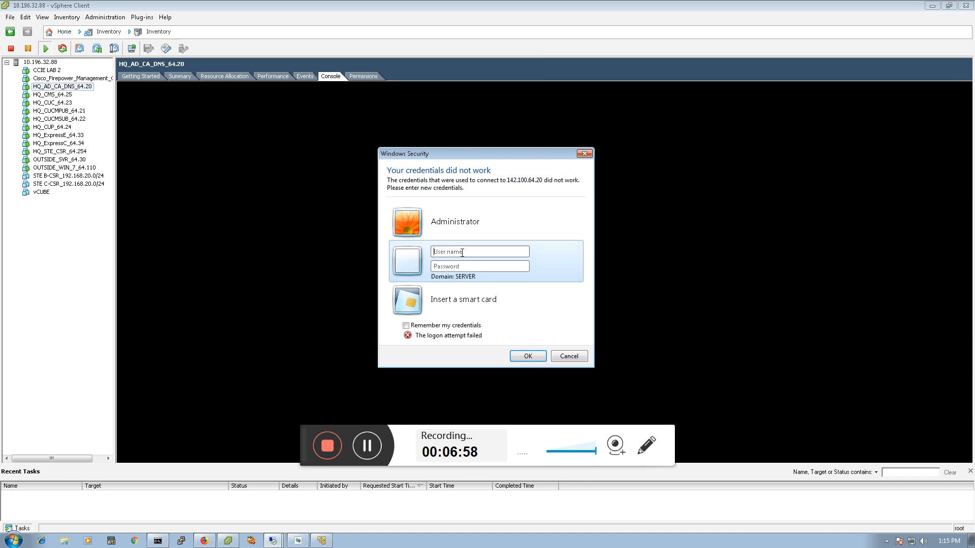
{"action": "type", "text": "apa\\admini******"}
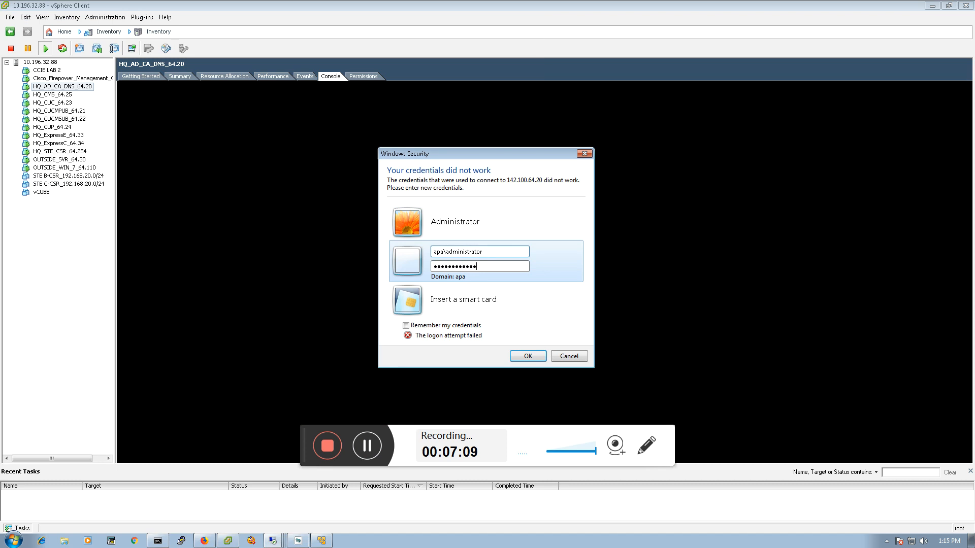
{"action": "type", "text": "******"}
{"action": "key", "text": "Return"}
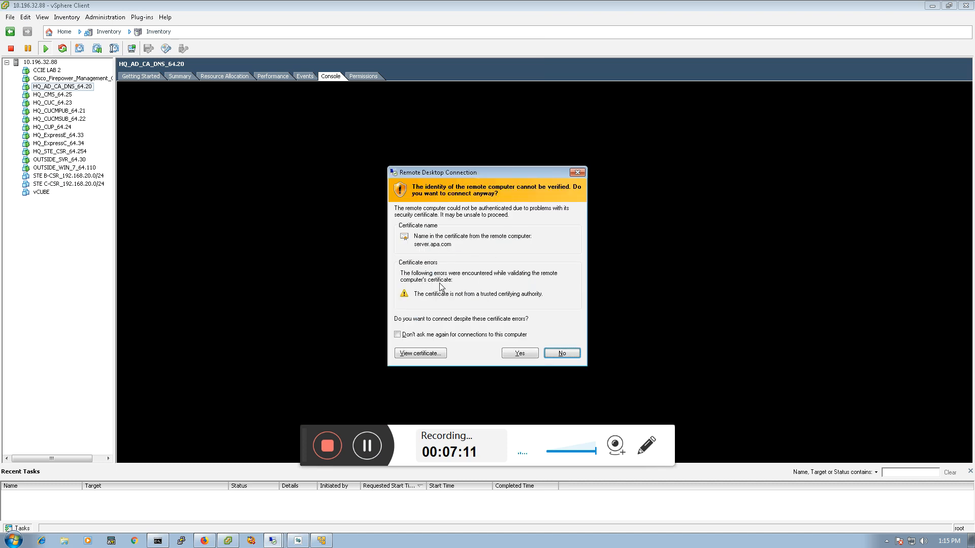
Accept the remote computer's certificate, choosing not to be asked again for connections to this computer
{"action": "left_click", "coordinate": [397, 334]}
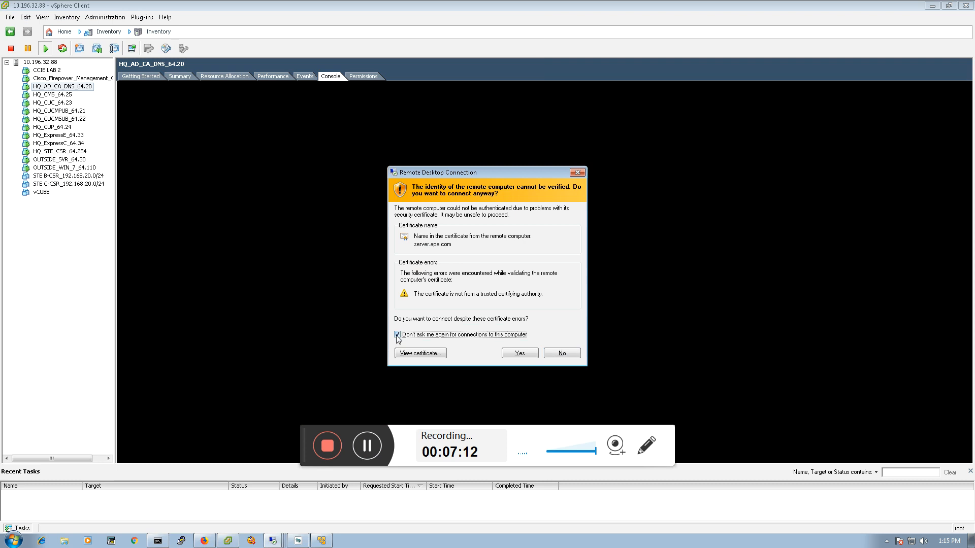
{"action": "left_click", "coordinate": [526, 355]}
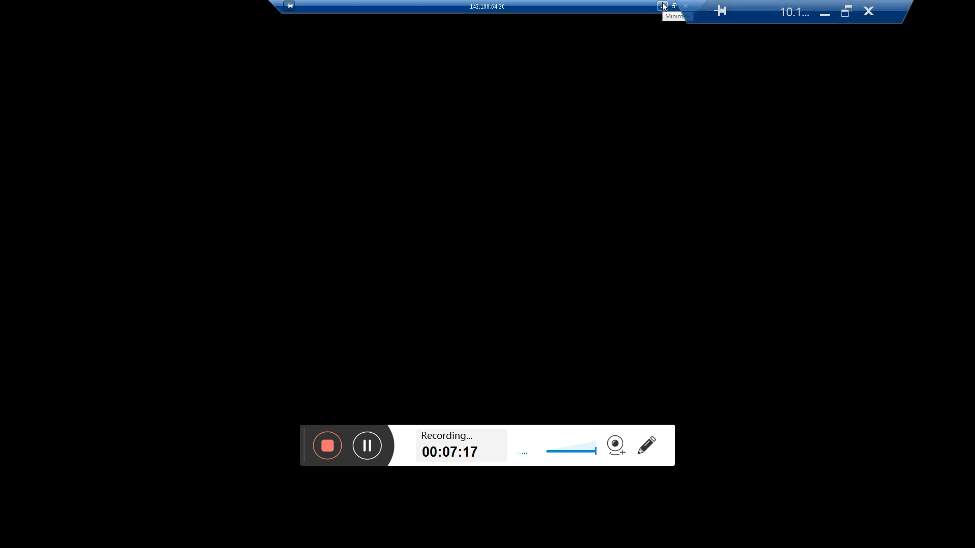
{"action": "left_click_drag", "start_coordinate": [559, 5], "coordinate": [346, 2]}
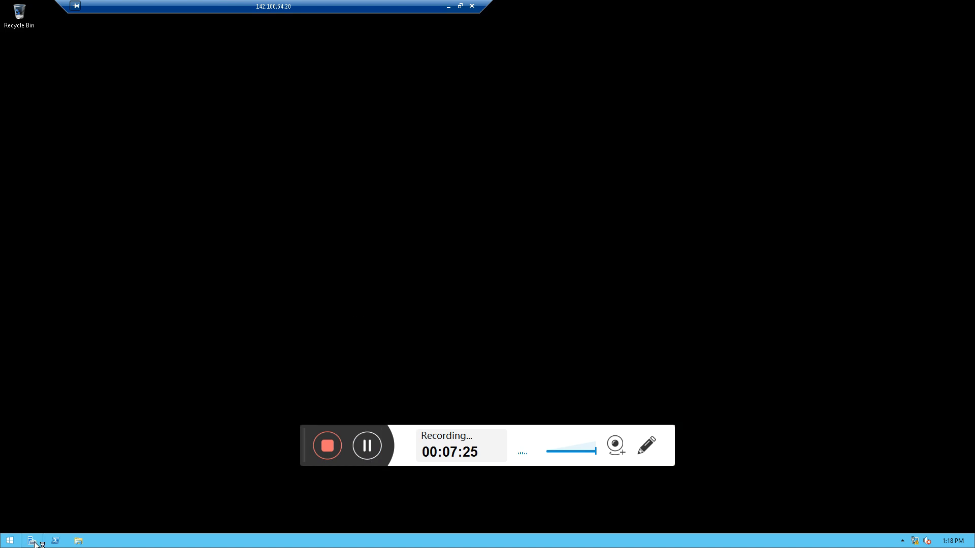
{"action": "left_click_drag", "start_coordinate": [236, 4], "coordinate": [328, 12]}
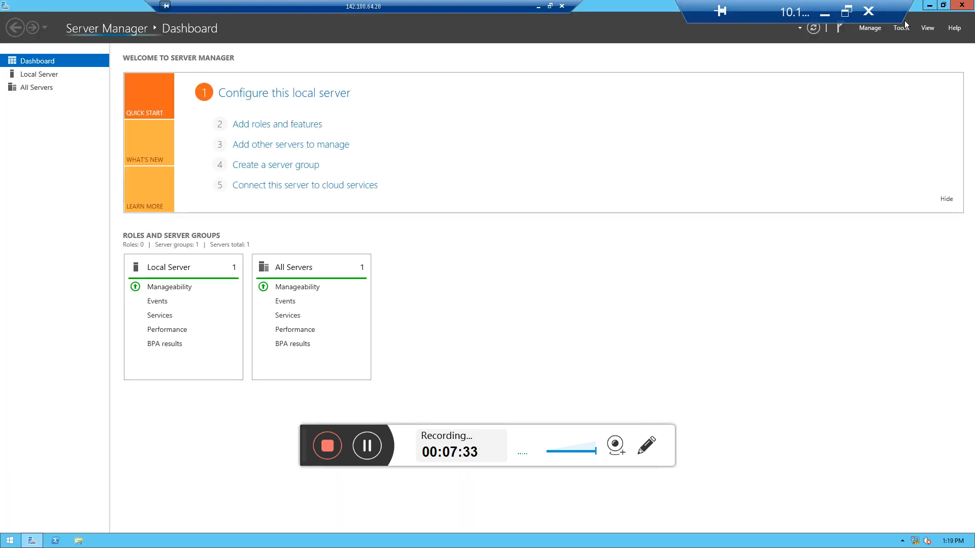
Open Active Directory Users and Computers and inspect the Users container of the apa.com domain
{"action": "left_click", "coordinate": [901, 29]}
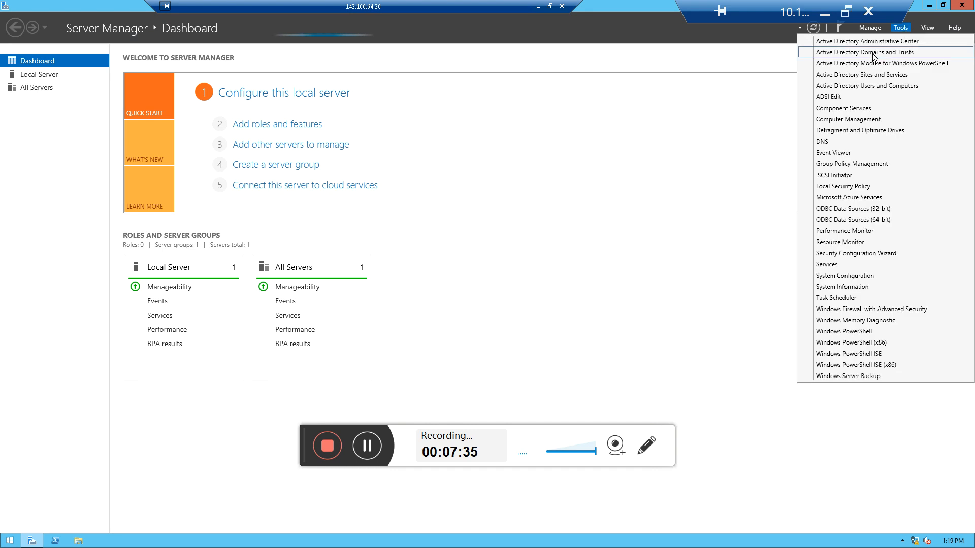
{"action": "left_click", "coordinate": [857, 87]}
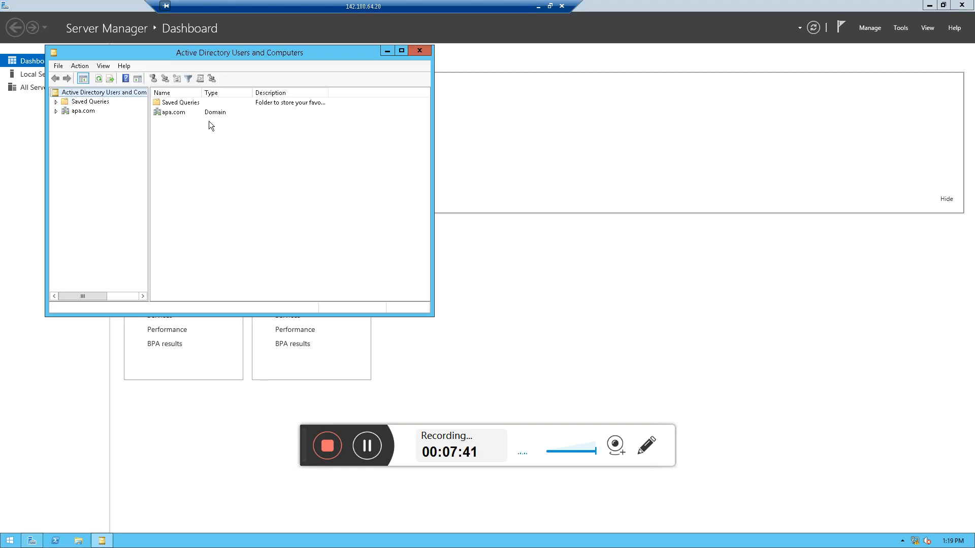
{"action": "left_click", "coordinate": [56, 111]}
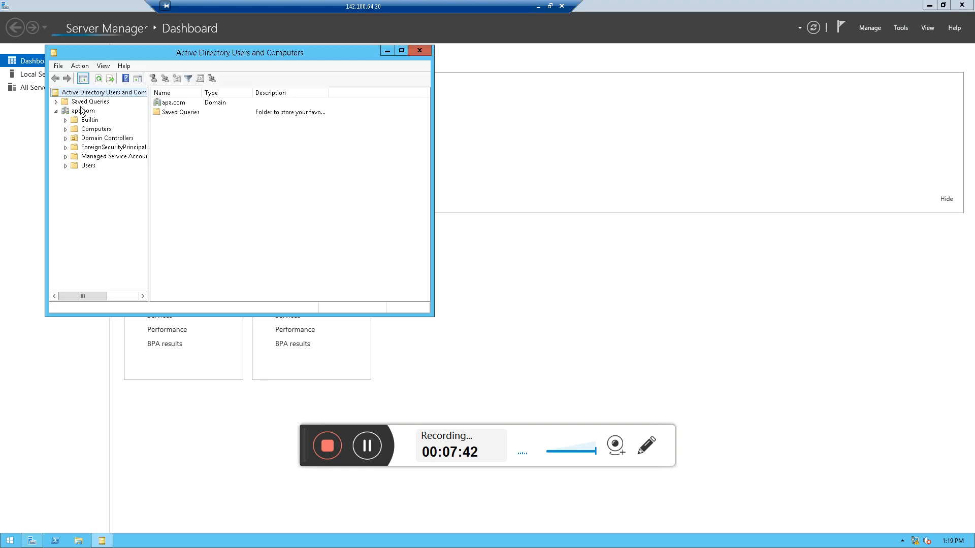
{"action": "left_click", "coordinate": [80, 169]}
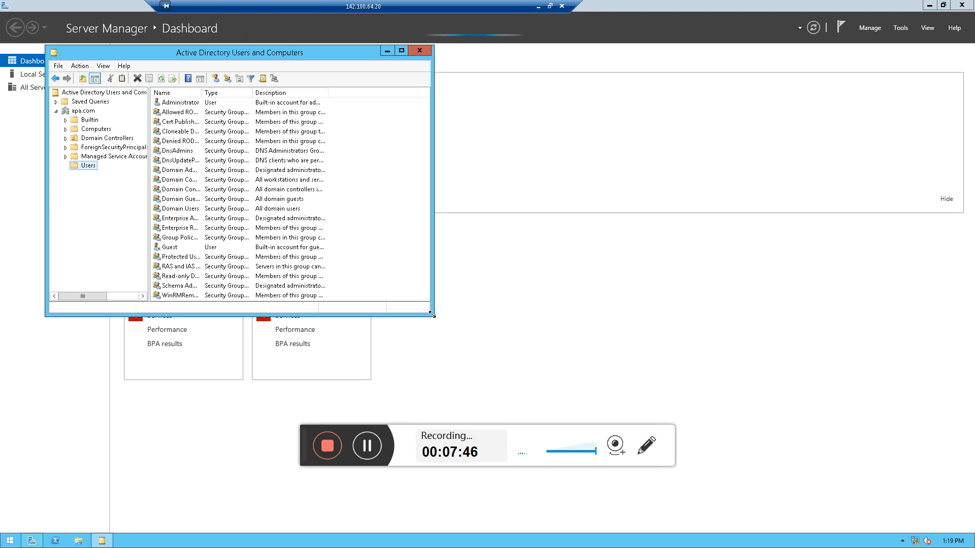
{"action": "left_click_drag", "start_coordinate": [431, 318], "coordinate": [597, 410]}
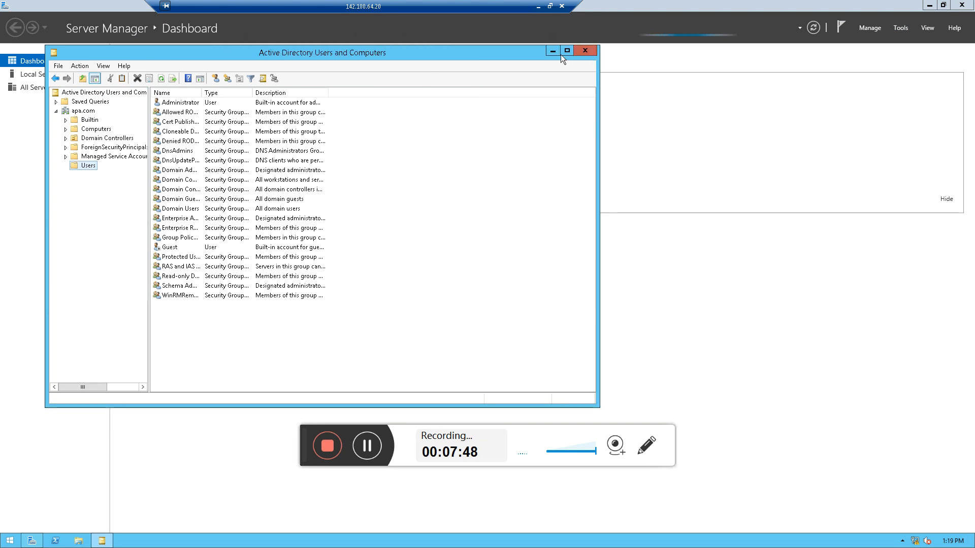
{"action": "left_click", "coordinate": [584, 50]}
Open DNS Manager and inspect the apa.com zone under Forward Lookup Zones
{"action": "left_click", "coordinate": [908, 28]}
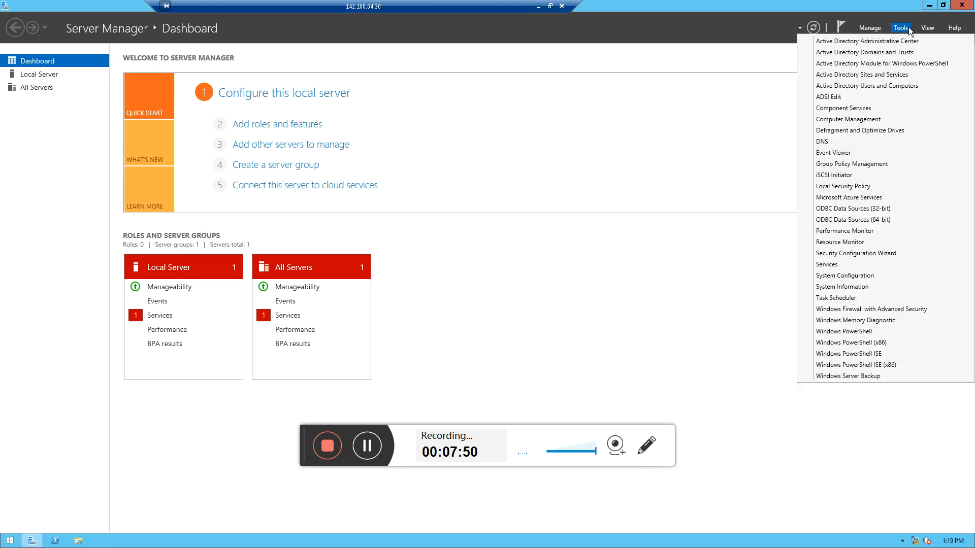
{"action": "left_click", "coordinate": [822, 143]}
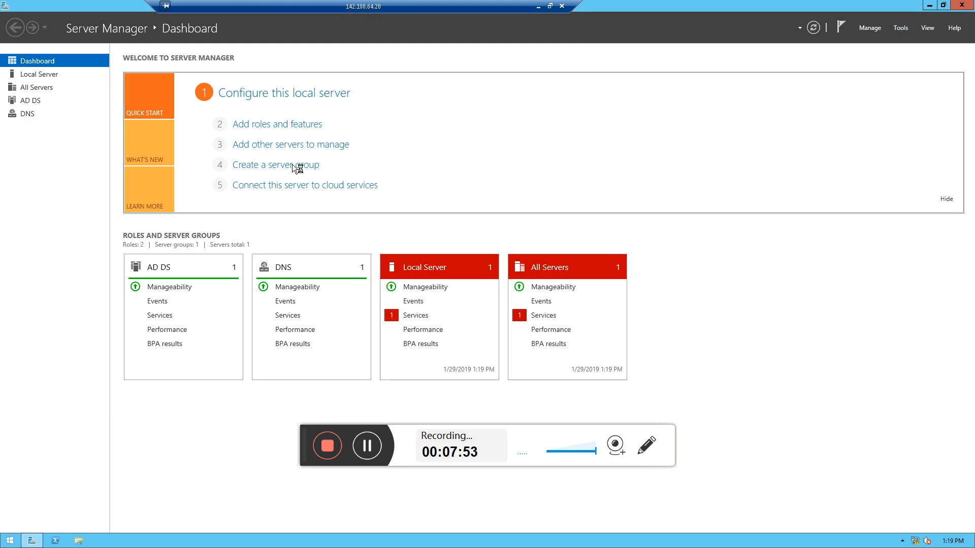
{"action": "left_click", "coordinate": [44, 89]}
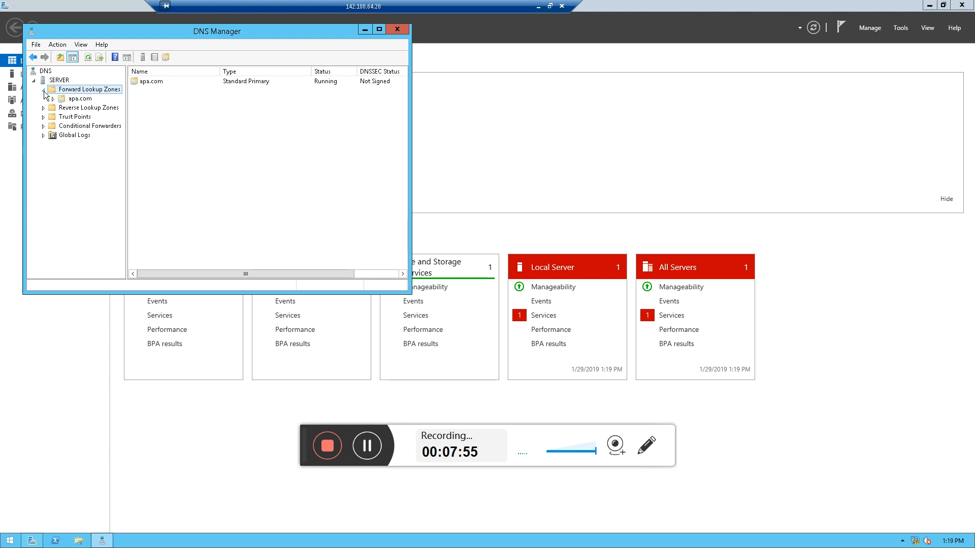
{"action": "left_click", "coordinate": [80, 99]}
{"action": "left_click", "coordinate": [396, 29]}
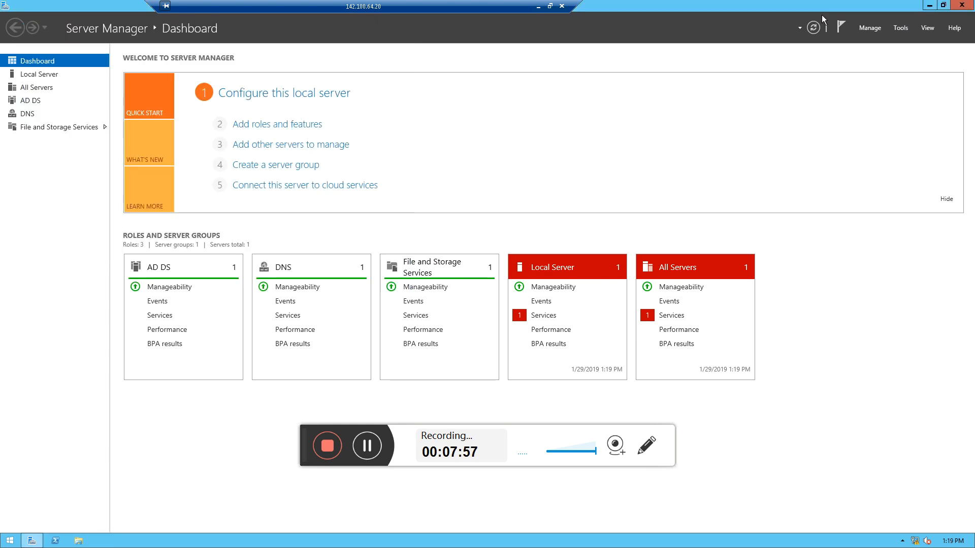
{"action": "left_click", "coordinate": [864, 29]}
{"action": "left_click", "coordinate": [863, 51]}
{"action": "left_click", "coordinate": [430, 46]}
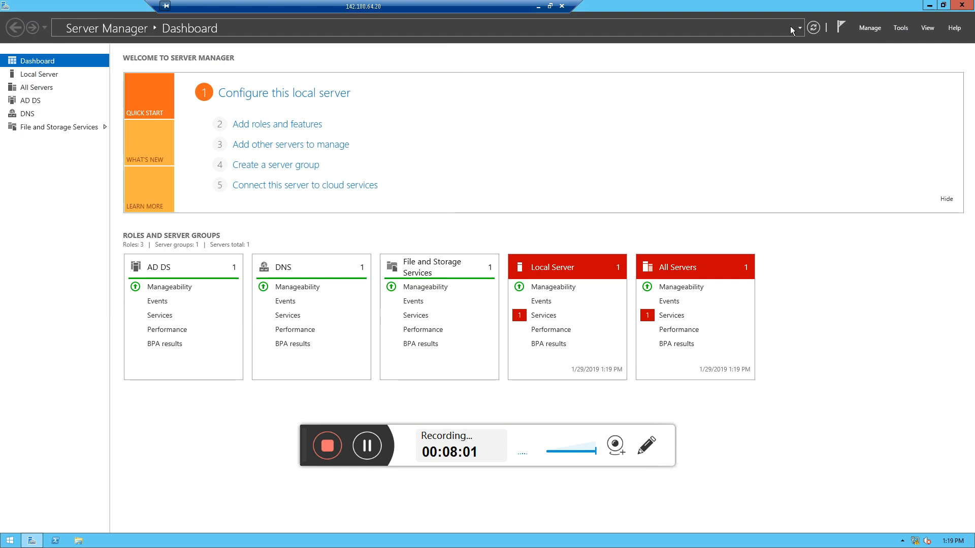
Start the Add Roles and Features wizard for server.apa.com and select the Active Directory Certificate Services role with its required features
{"action": "left_click", "coordinate": [868, 28]}
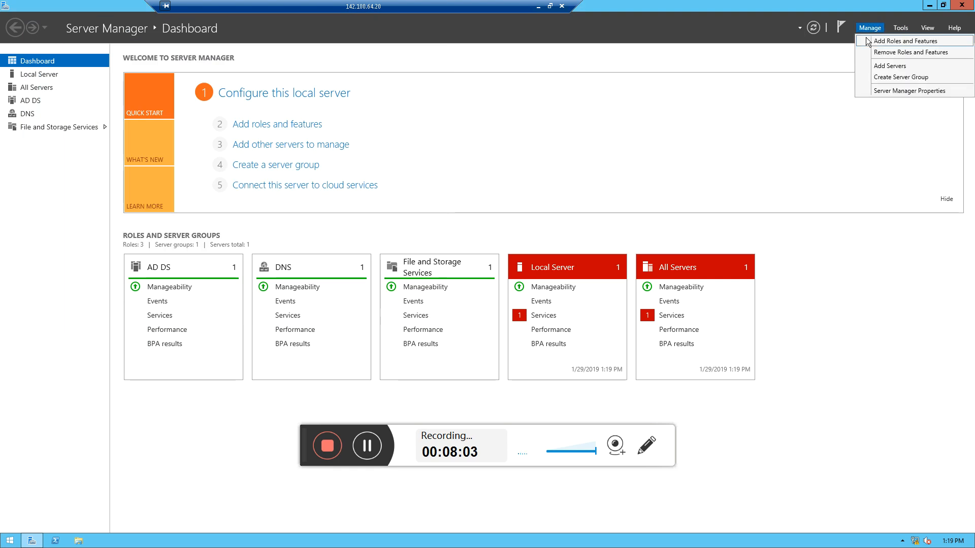
{"action": "left_click", "coordinate": [869, 41]}
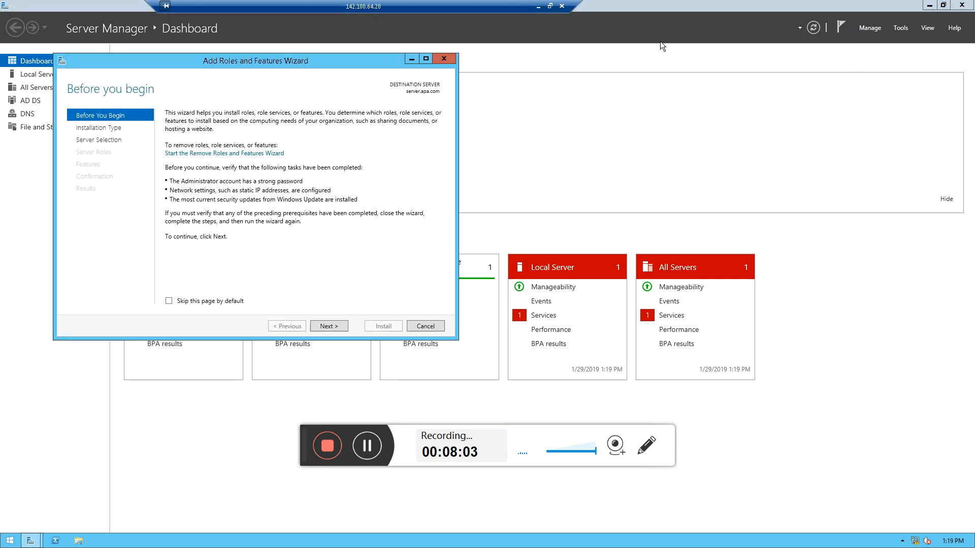
{"action": "left_click", "coordinate": [338, 324]}
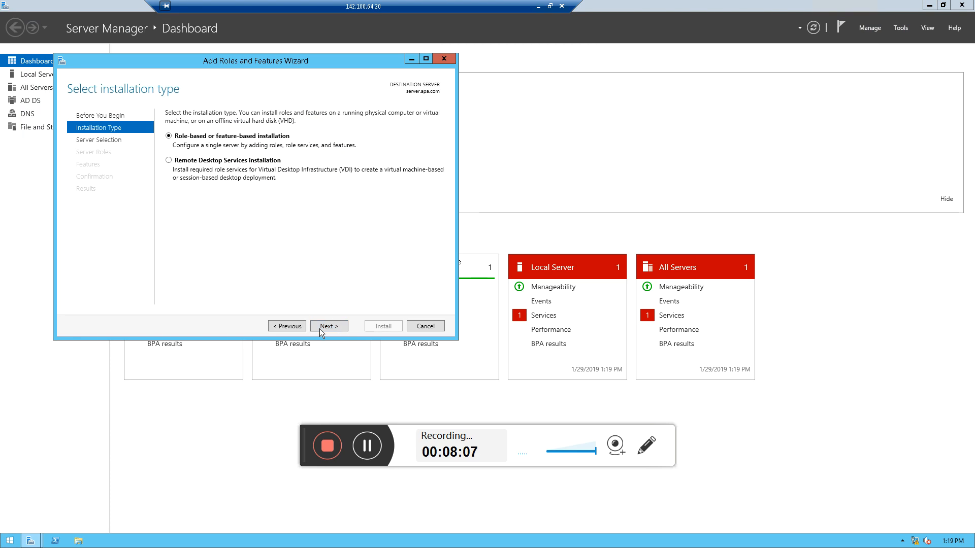
{"action": "left_click", "coordinate": [319, 328]}
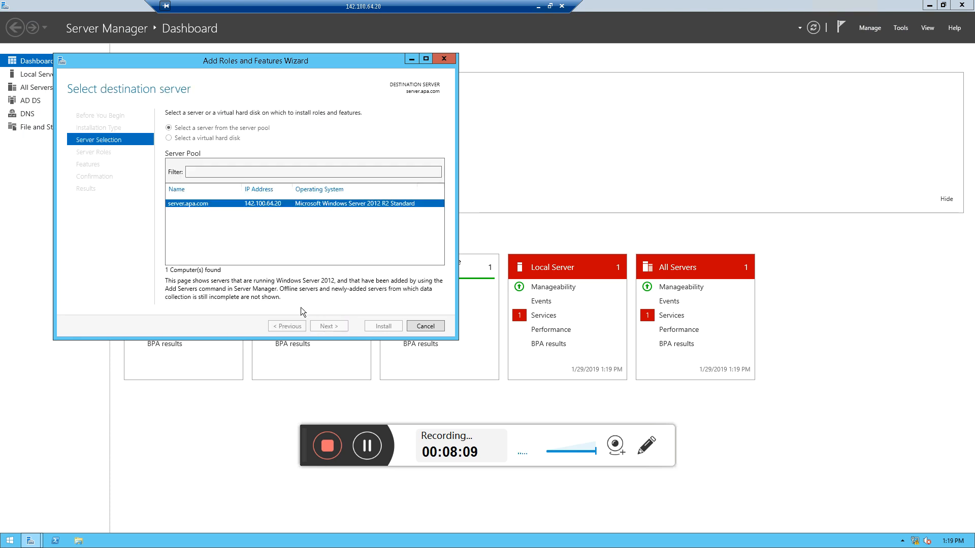
{"action": "left_click", "coordinate": [329, 325]}
{"action": "left_click", "coordinate": [184, 145]}
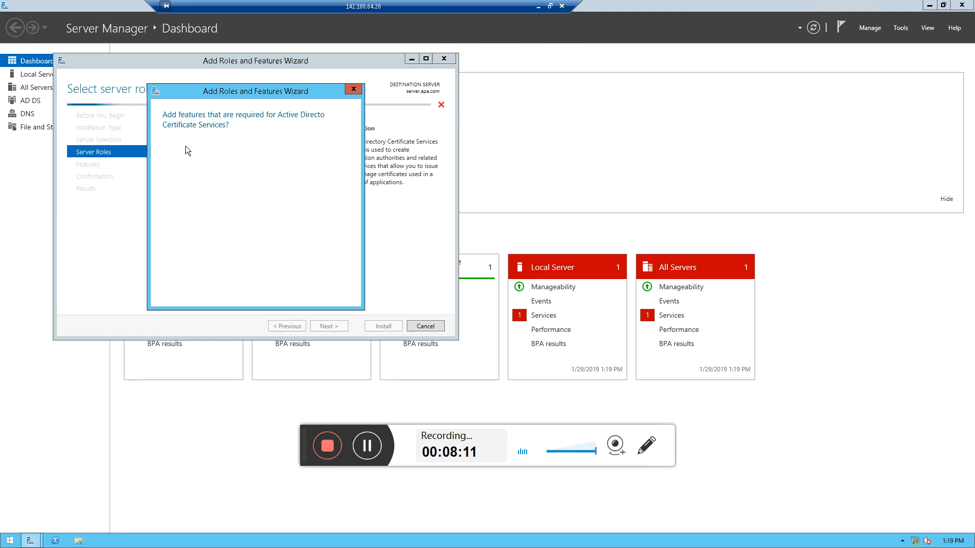
{"action": "left_click", "coordinate": [285, 285]}
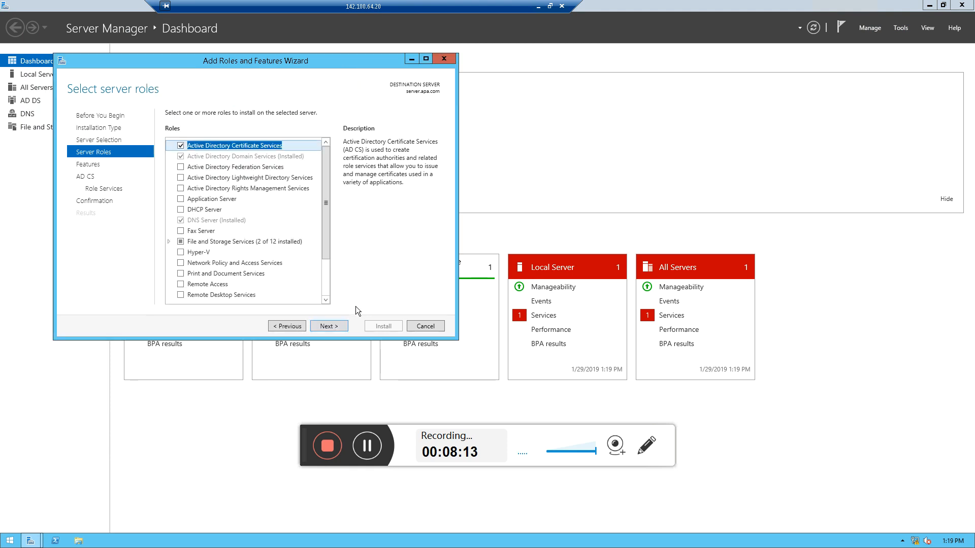
Advance to the AD CS role services and select all six, adding the required features for each when prompted
{"action": "left_click", "coordinate": [330, 320]}
{"action": "left_click", "coordinate": [331, 328]}
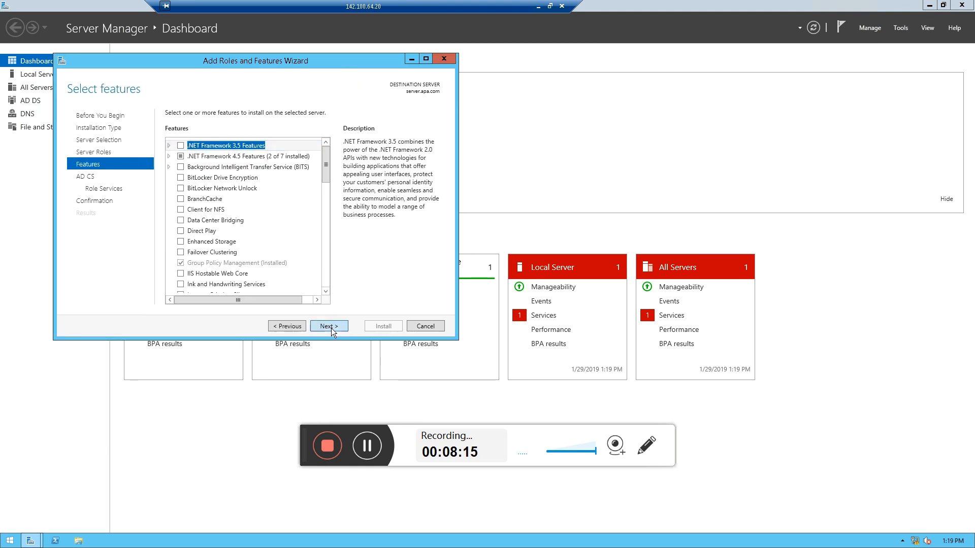
{"action": "left_click", "coordinate": [331, 328]}
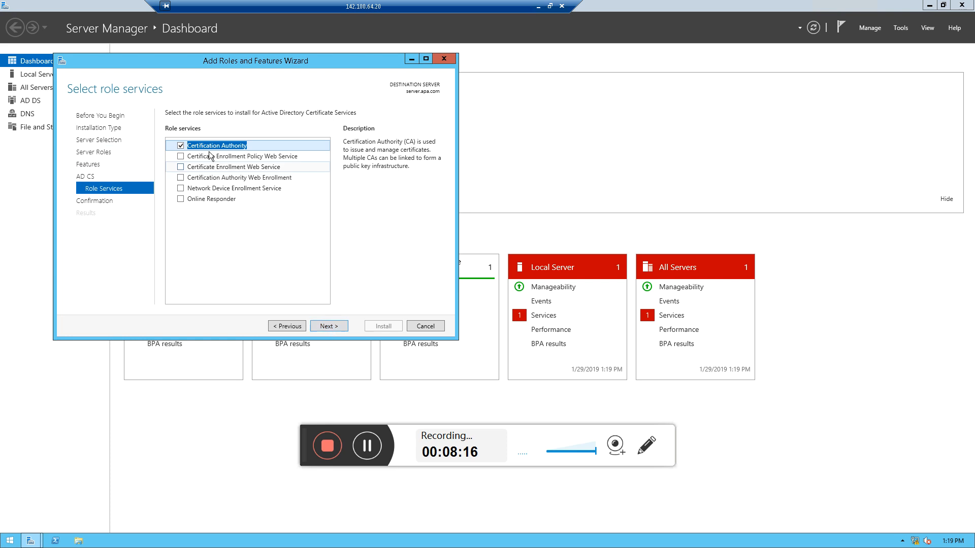
{"action": "left_click", "coordinate": [182, 157]}
{"action": "left_click", "coordinate": [280, 284]}
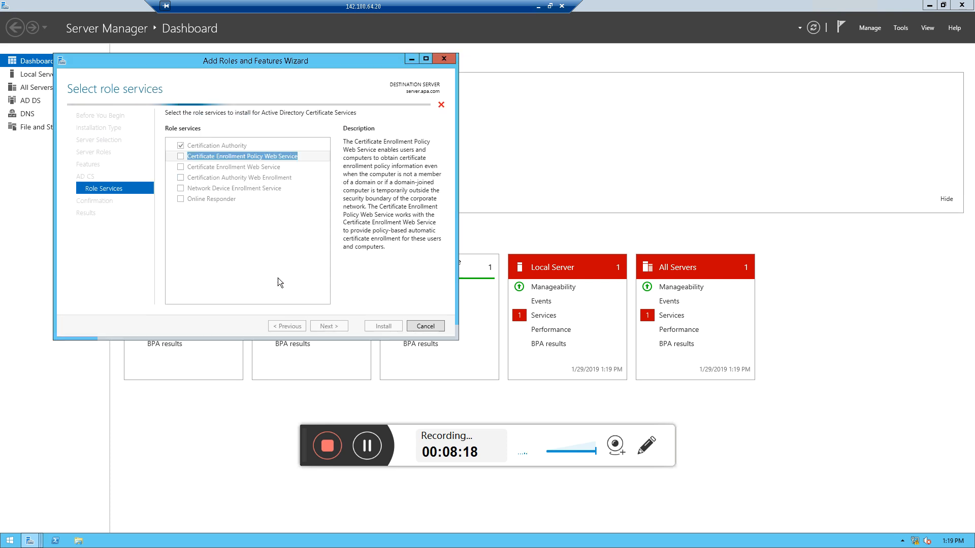
{"action": "left_click", "coordinate": [181, 169]}
{"action": "left_click", "coordinate": [180, 188]}
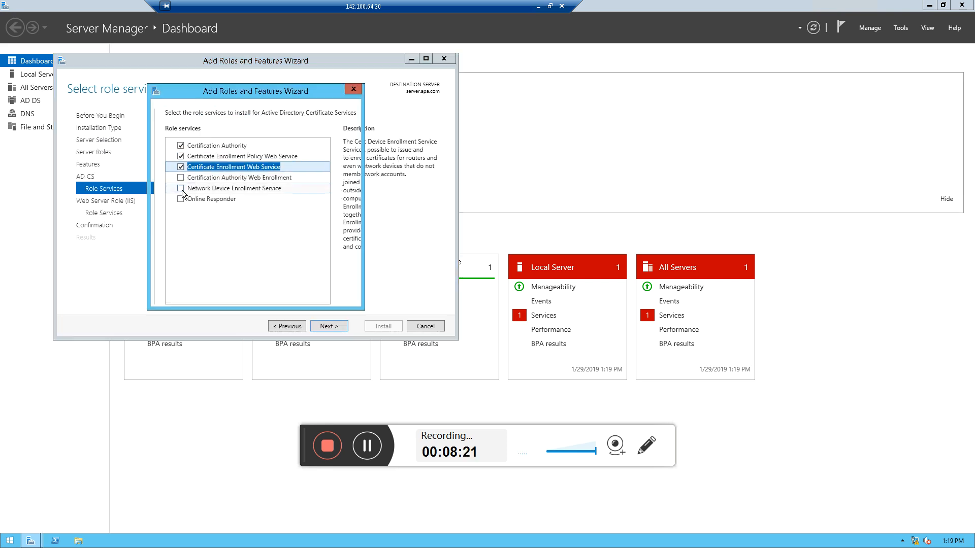
{"action": "left_click", "coordinate": [275, 284]}
{"action": "left_click", "coordinate": [181, 198]}
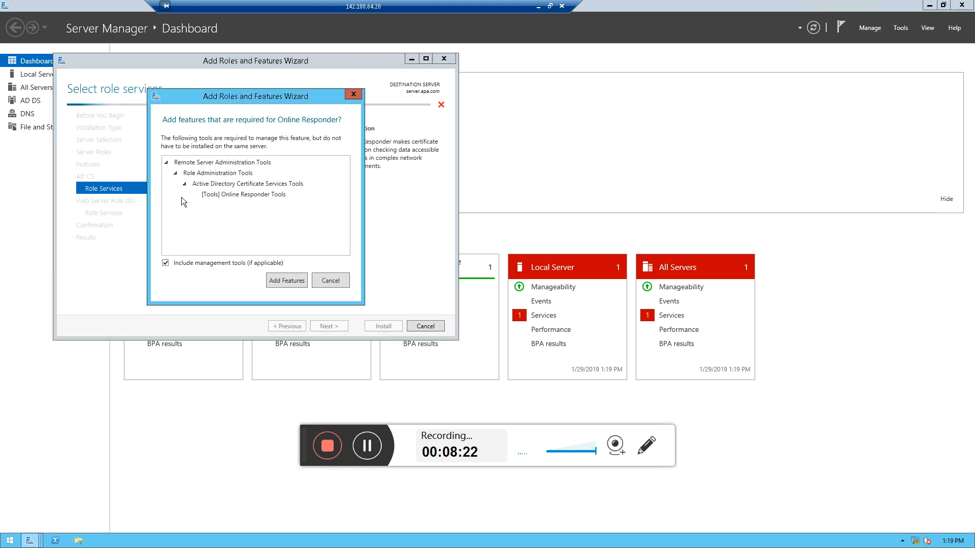
{"action": "left_click", "coordinate": [283, 279]}
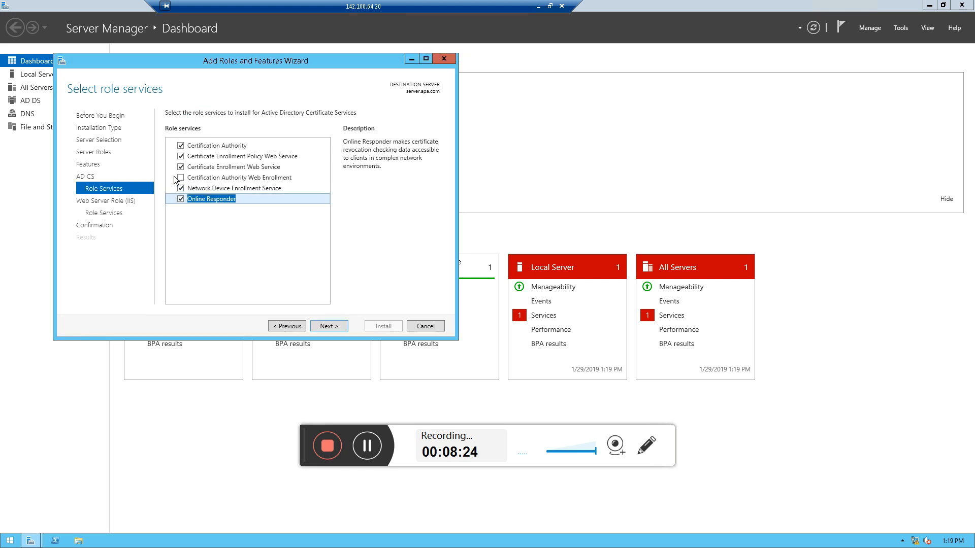
{"action": "left_click", "coordinate": [180, 178]}
{"action": "left_click", "coordinate": [289, 287]}
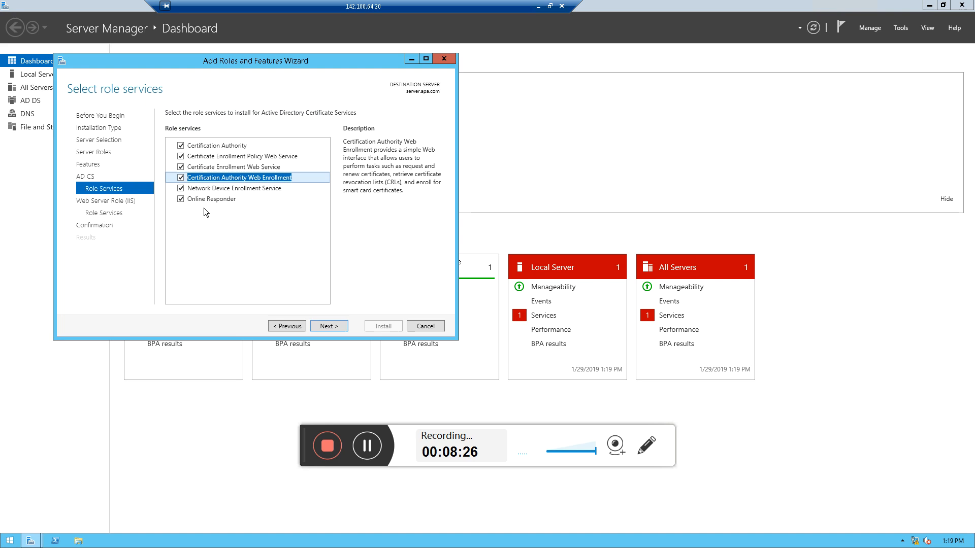
{"action": "left_click", "coordinate": [186, 189]}
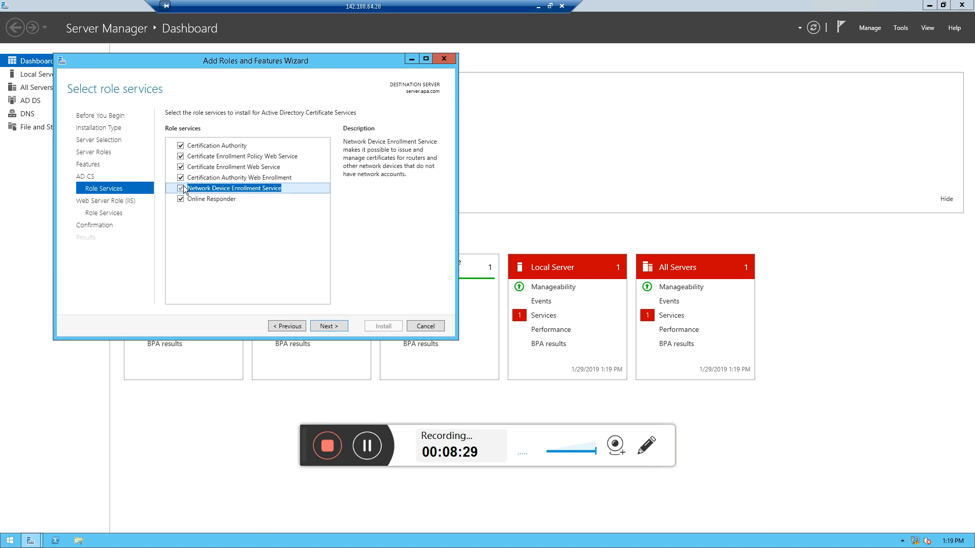
Proceed past the Web Server Role (IIS) pages and start the installation from the confirmation page
{"action": "left_click", "coordinate": [335, 326]}
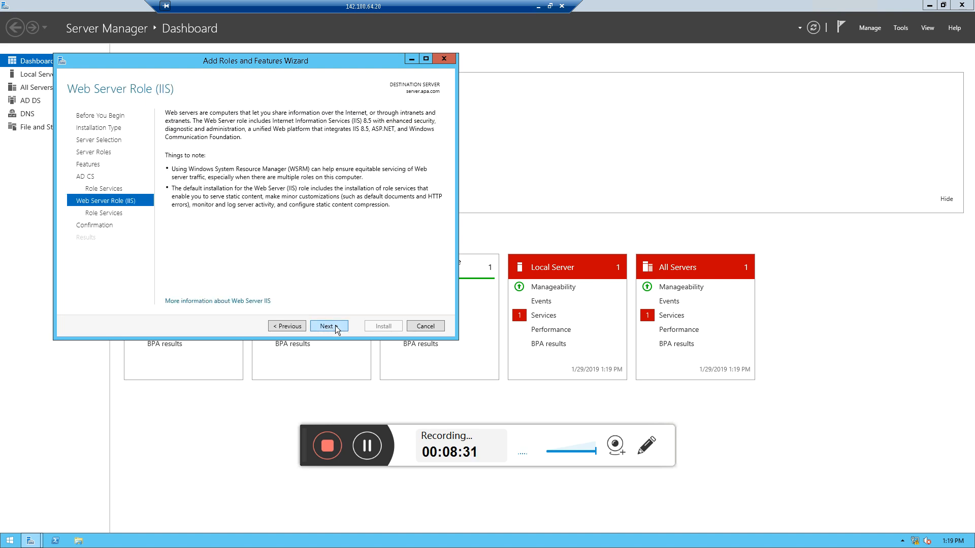
{"action": "left_click", "coordinate": [335, 327]}
{"action": "left_click", "coordinate": [335, 326]}
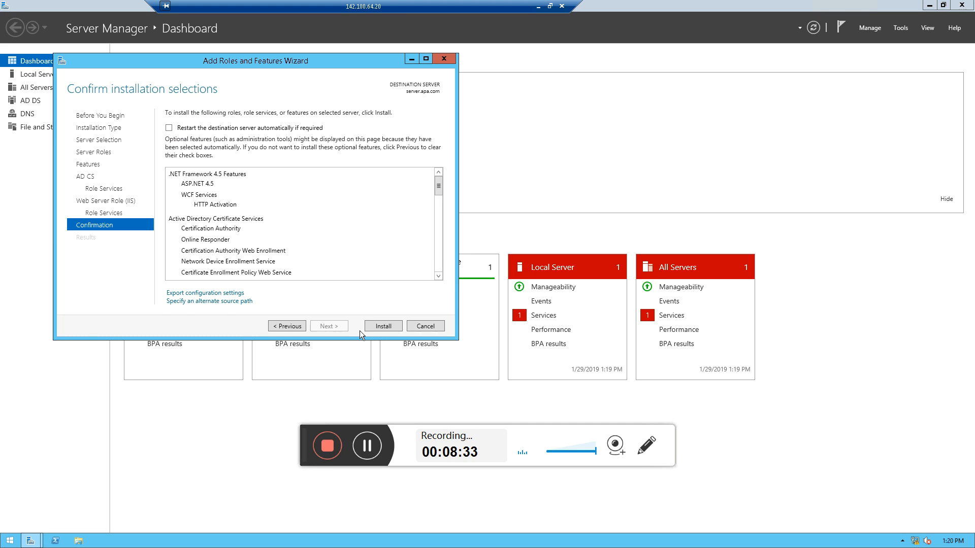
{"action": "left_click", "coordinate": [376, 326]}
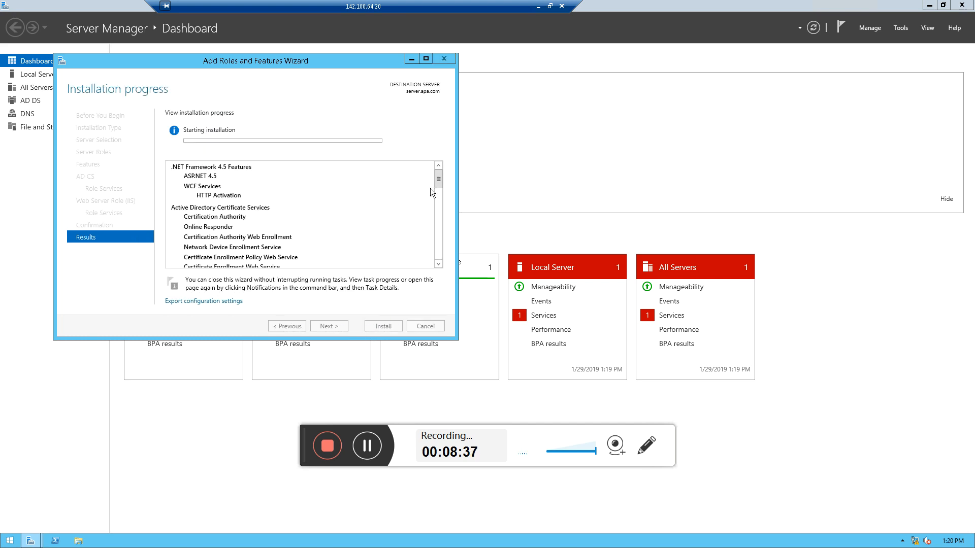
Follow the installation progress until it finishes, then close the wizard
{"action": "left_click_drag", "start_coordinate": [438, 181], "coordinate": [449, 160]}
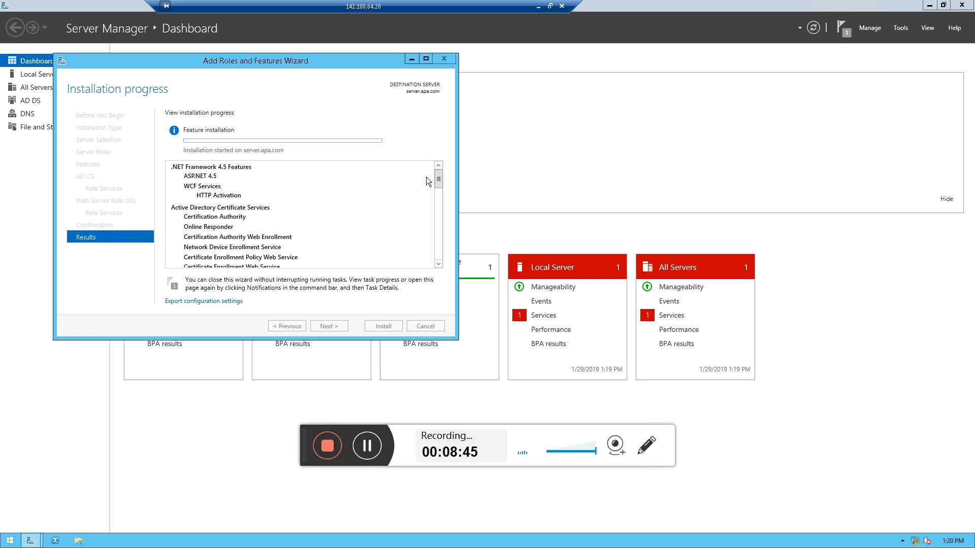
{"action": "mouse_move", "coordinate": [438, 179]}
{"action": "left_mouse_down"}
{"action": "mouse_move", "coordinate": [437, 197]}
{"action": "mouse_move", "coordinate": [438, 172]}
{"action": "left_mouse_up"}
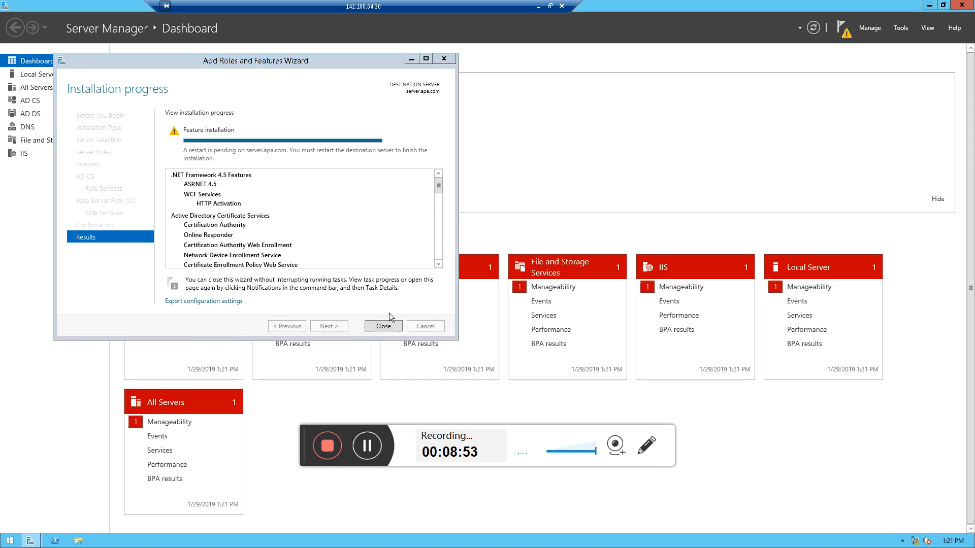
{"action": "left_click", "coordinate": [382, 326]}
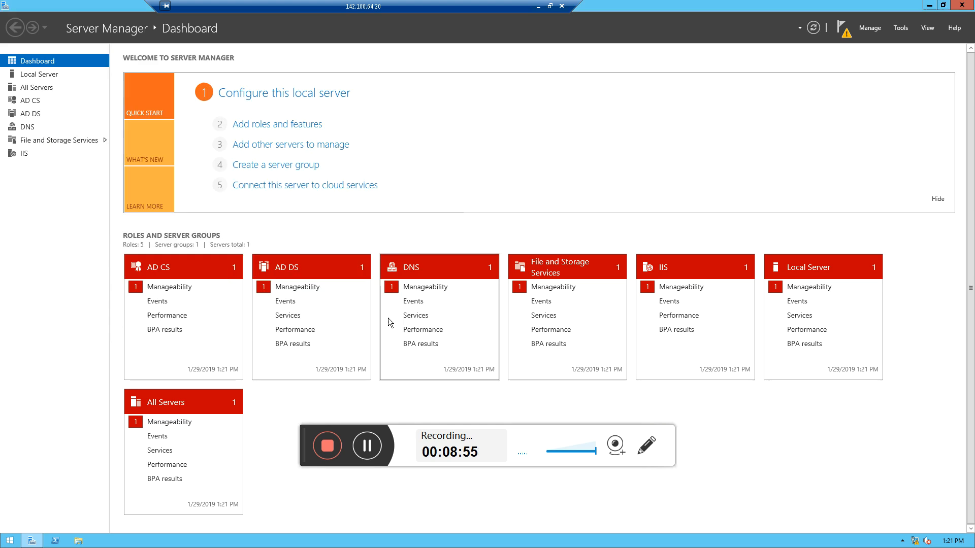
Review the Server Manager notifications and the feature installation task details
{"action": "left_click", "coordinate": [842, 33]}
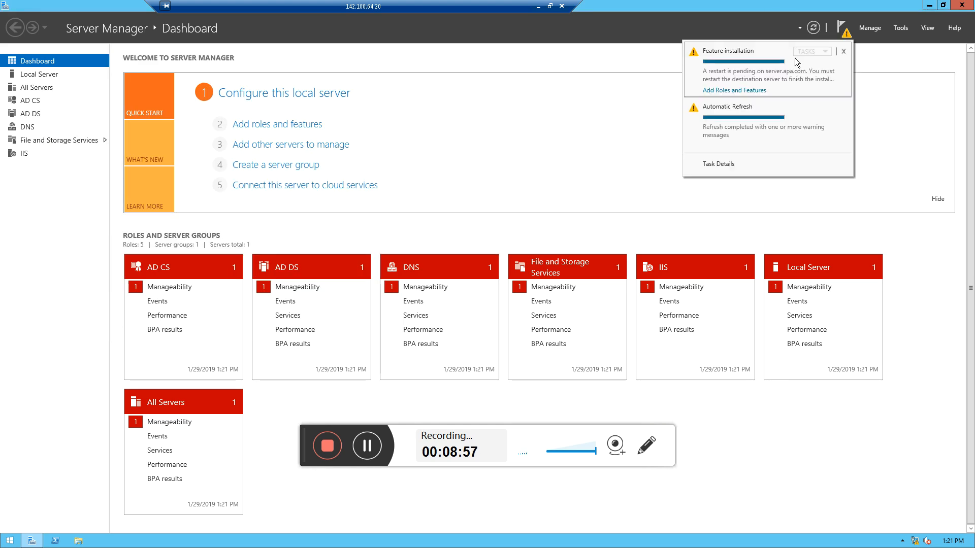
{"action": "left_click", "coordinate": [730, 90]}
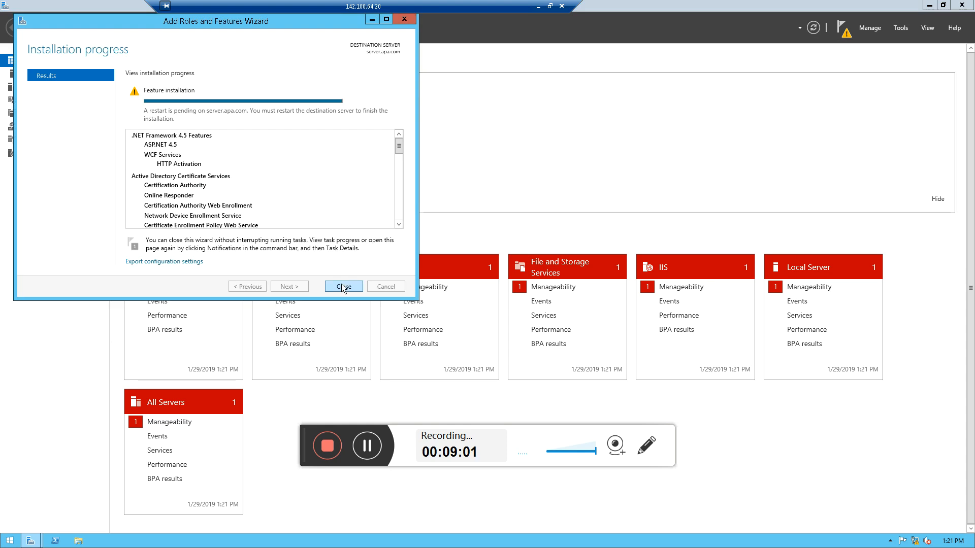
{"action": "left_click", "coordinate": [341, 285]}
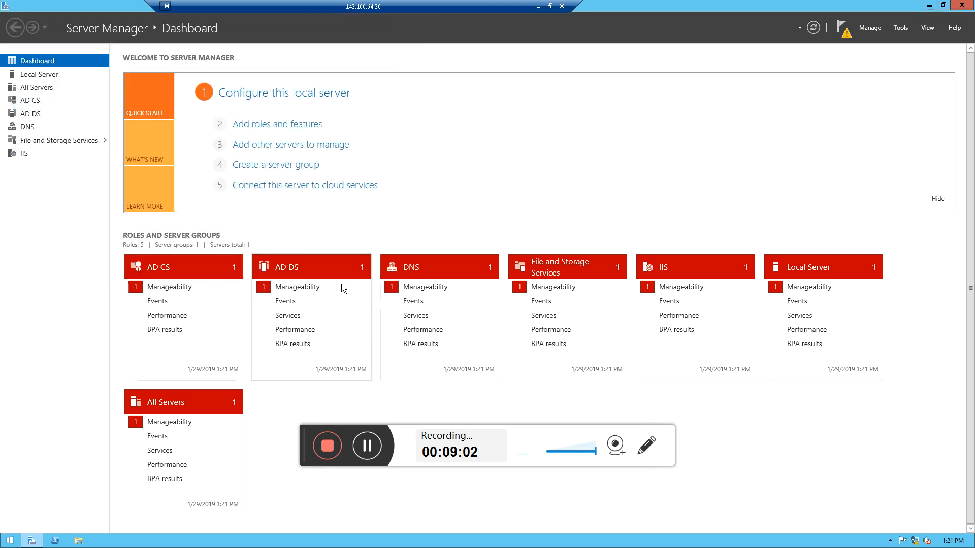
{"action": "left_click", "coordinate": [842, 40]}
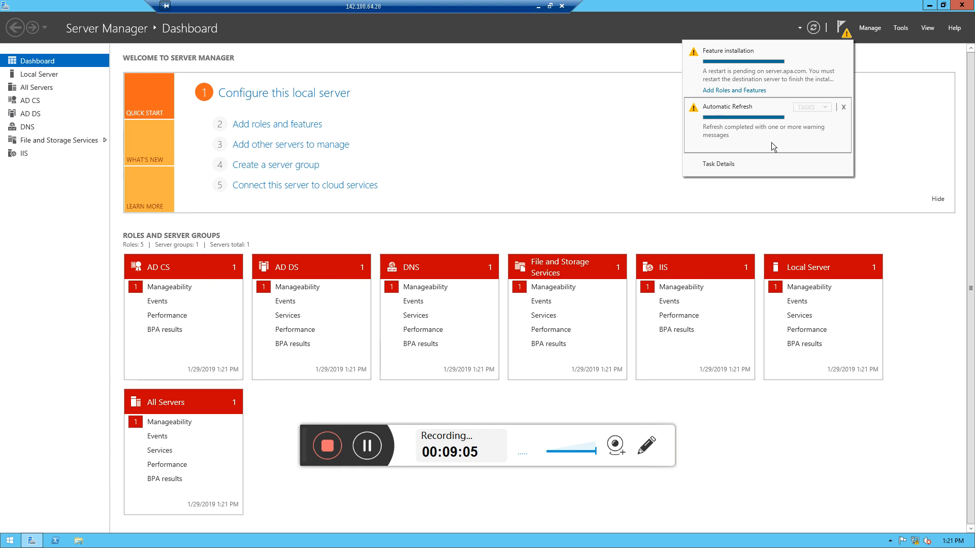
{"action": "left_click", "coordinate": [813, 30]}
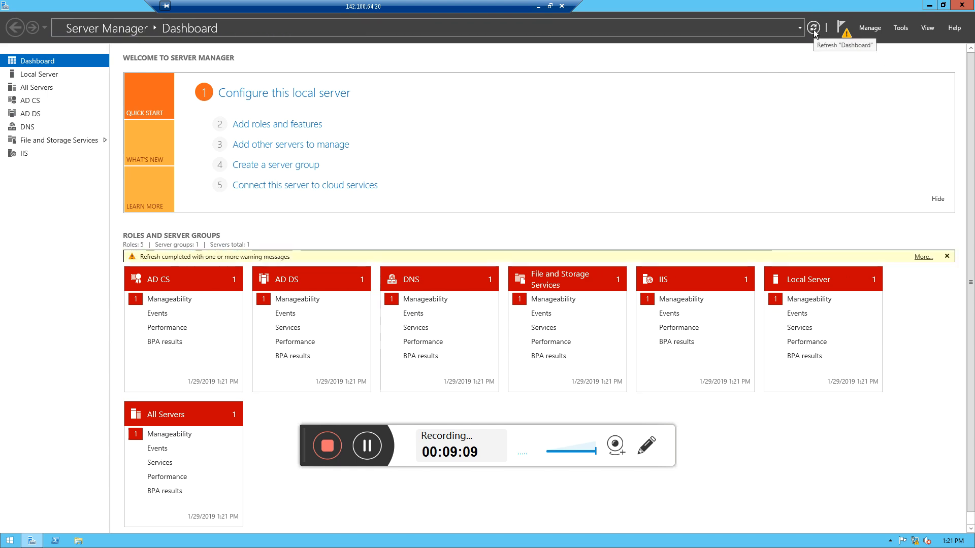
{"action": "left_click", "coordinate": [867, 28]}
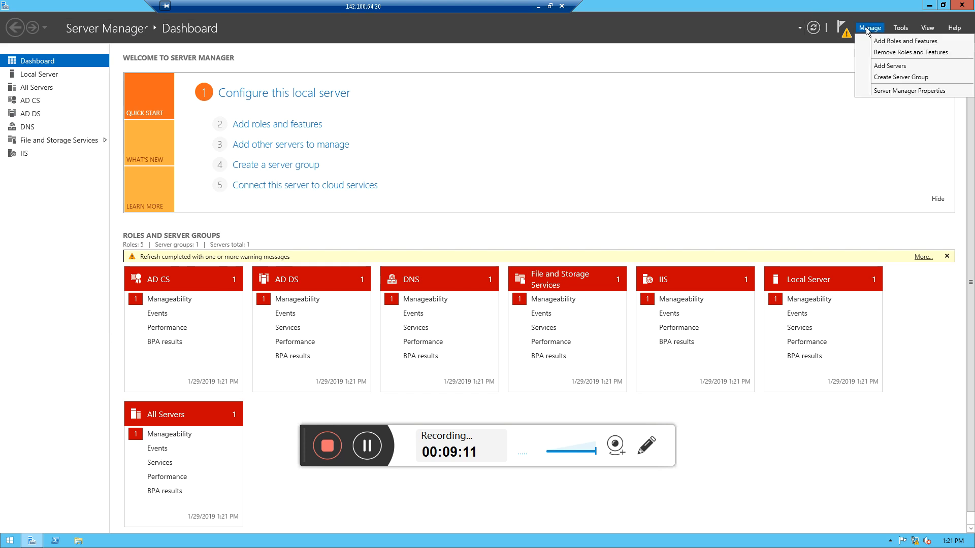
{"action": "left_click", "coordinate": [901, 29]}
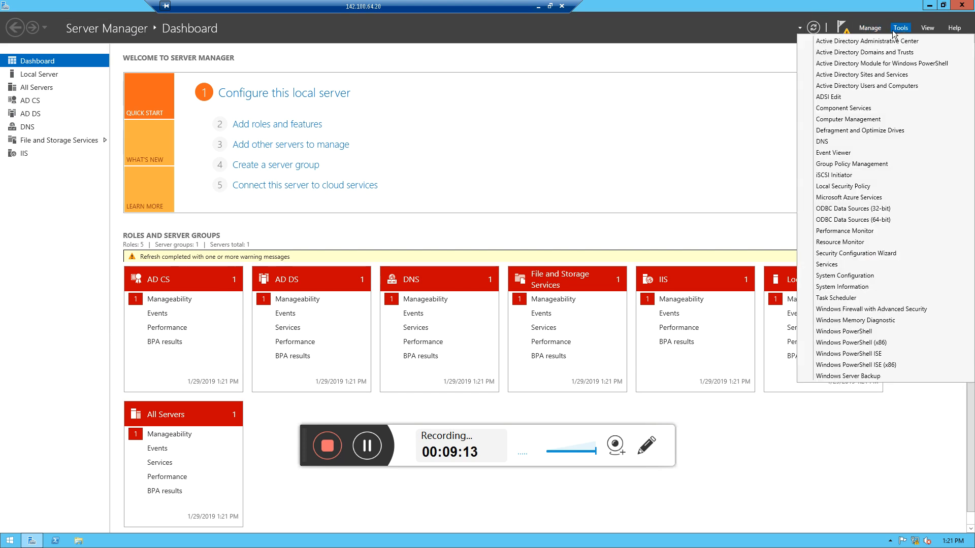
{"action": "left_click", "coordinate": [843, 36]}
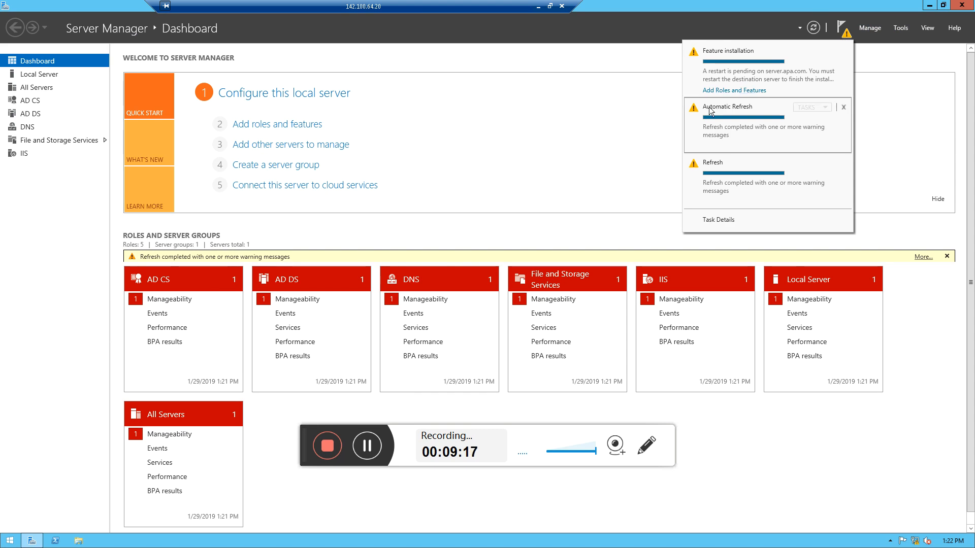
{"action": "left_click", "coordinate": [843, 107]}
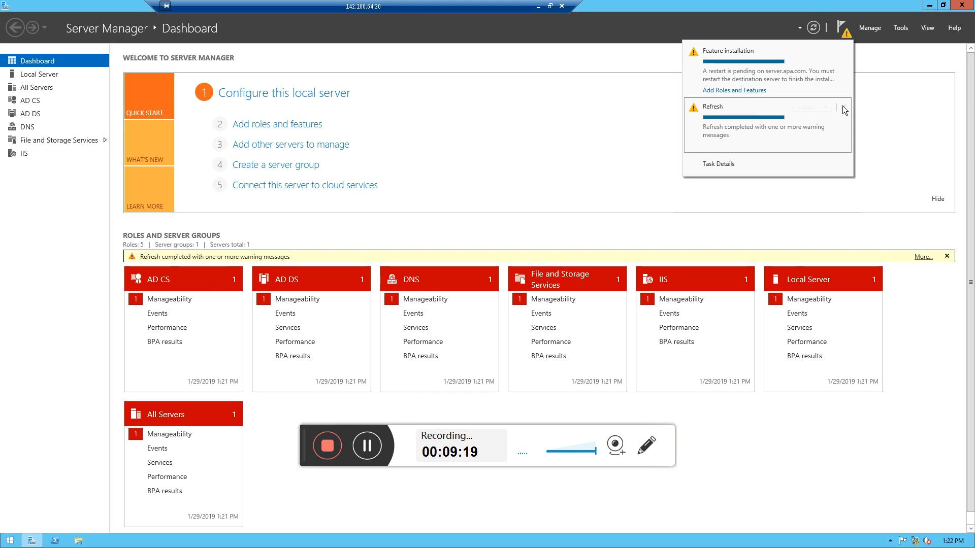
{"action": "left_click", "coordinate": [843, 107]}
{"action": "left_click", "coordinate": [731, 89]}
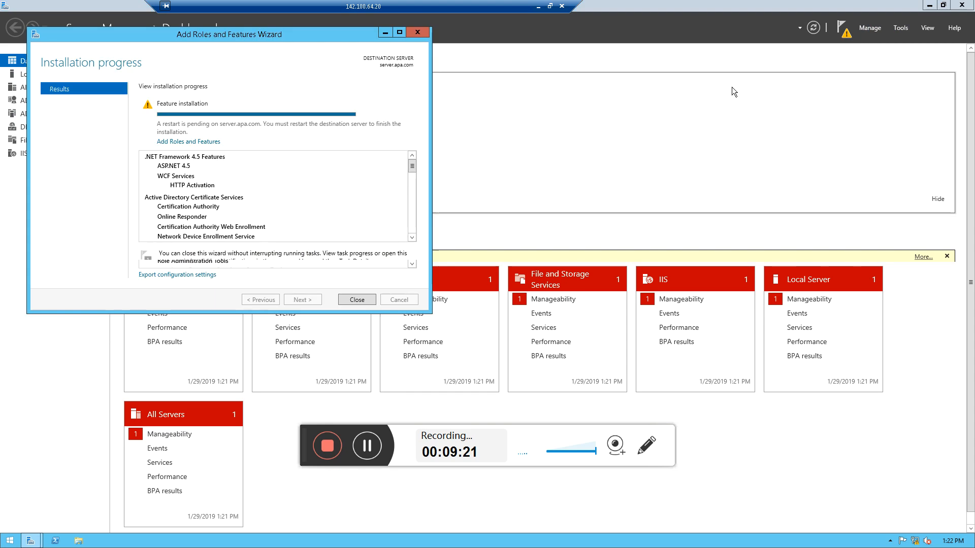
{"action": "left_click_drag", "start_coordinate": [413, 158], "coordinate": [407, 280]}
{"action": "left_click", "coordinate": [353, 301]}
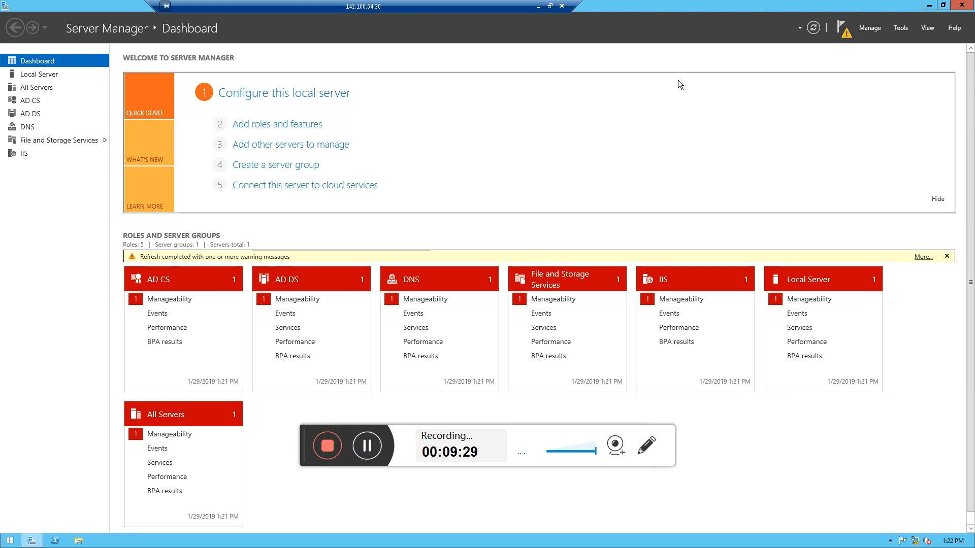
Open Command Prompt and restart the server with shutdown -r, dismissing the sign-out notice
{"action": "left_click", "coordinate": [10, 540]}
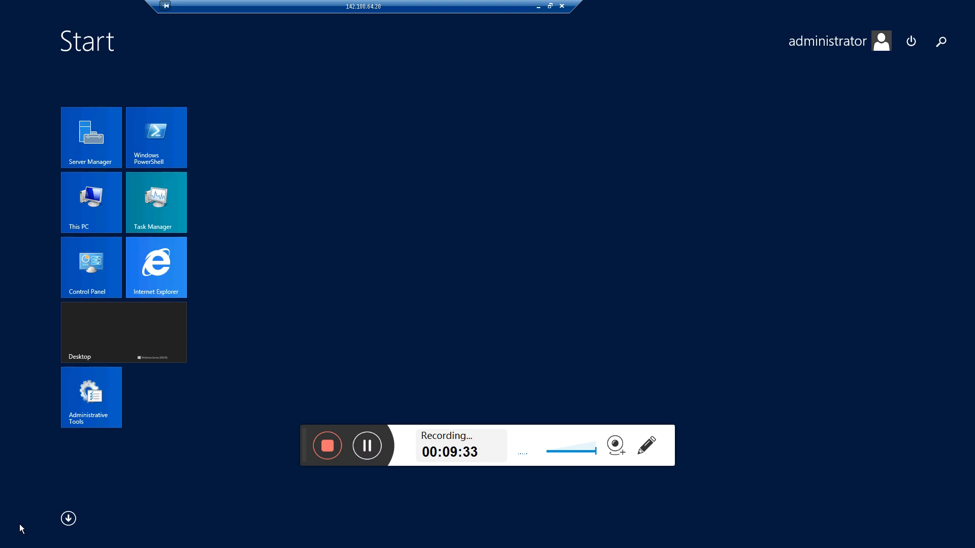
{"action": "type", "text": "cmd"}
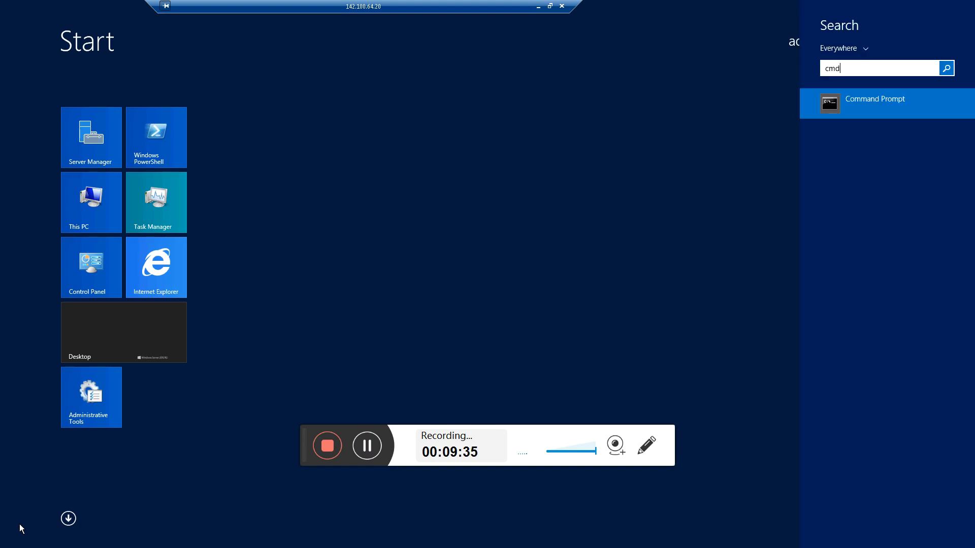
{"action": "key", "text": "Return"}
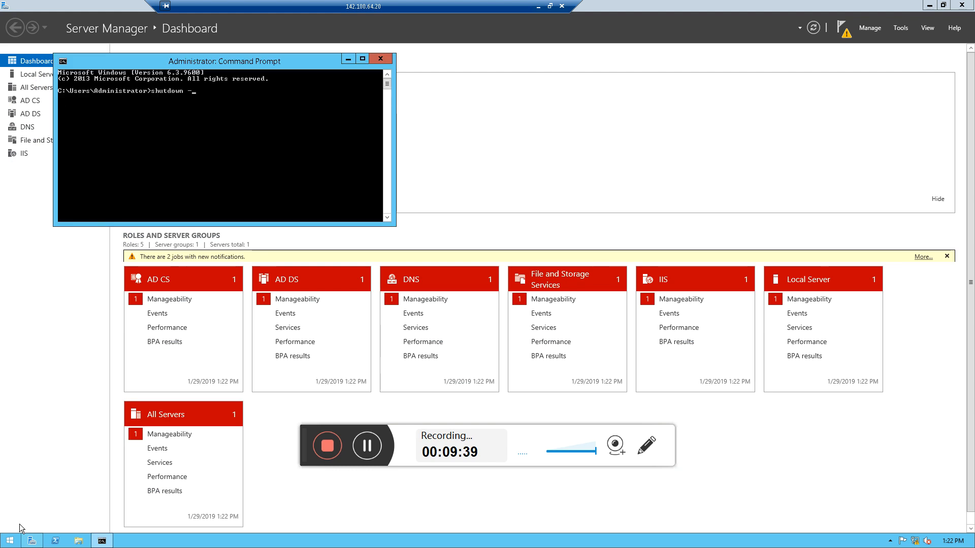
{"action": "type", "text": "shutdown -tr"}
{"action": "key", "text": "BackSpace"}
{"action": "key", "text": "BackSpace"}
{"action": "type", "text": "r"}
{"action": "key", "text": "Return"}
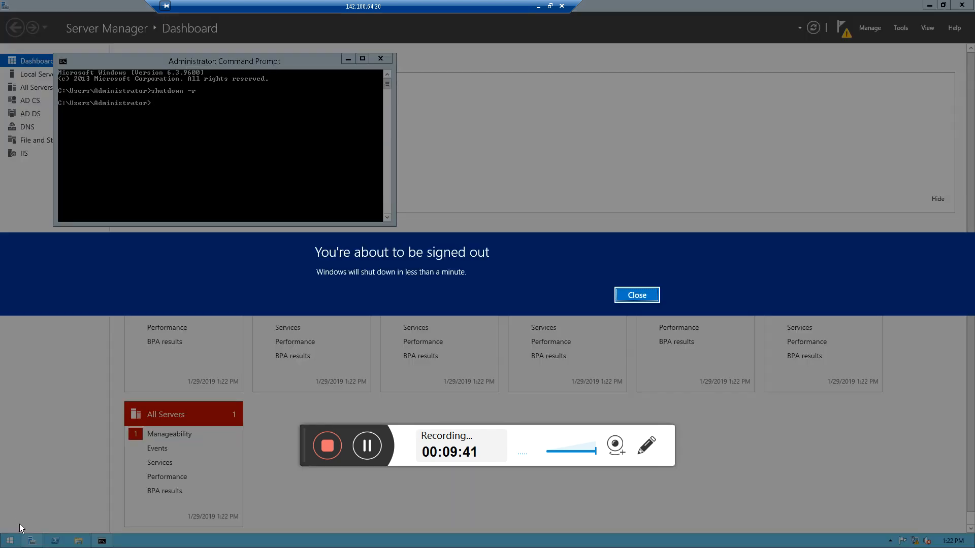
{"action": "left_click", "coordinate": [632, 294]}
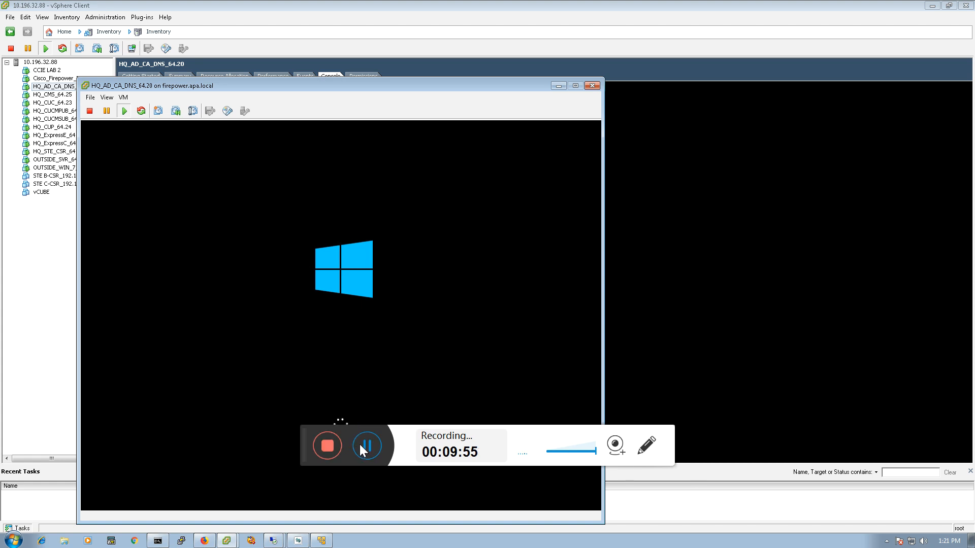
Open a Remote Desktop connection to 142.100.64.20 and sign in as administrator with the account password, remembering the credentials
{"action": "left_click", "coordinate": [359, 444]}
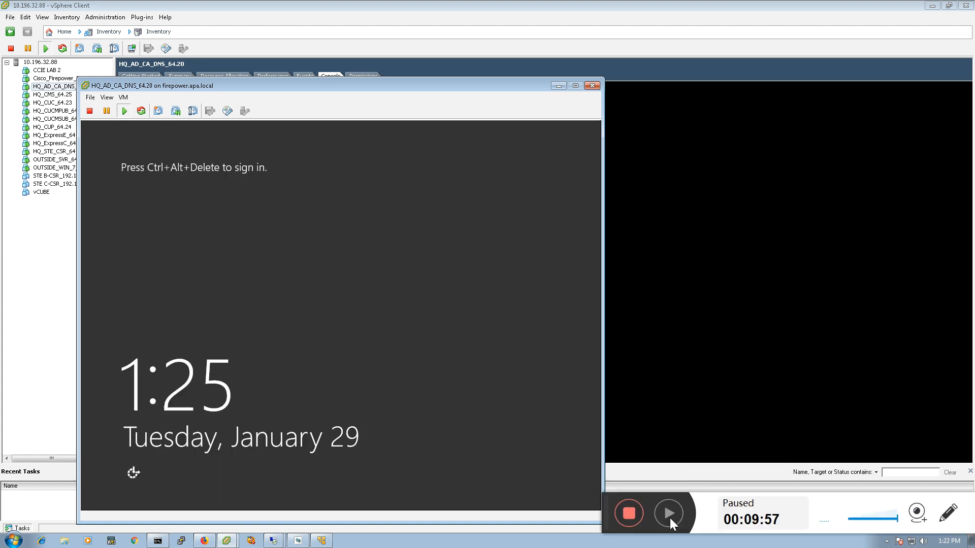
{"action": "left_click", "coordinate": [667, 513]}
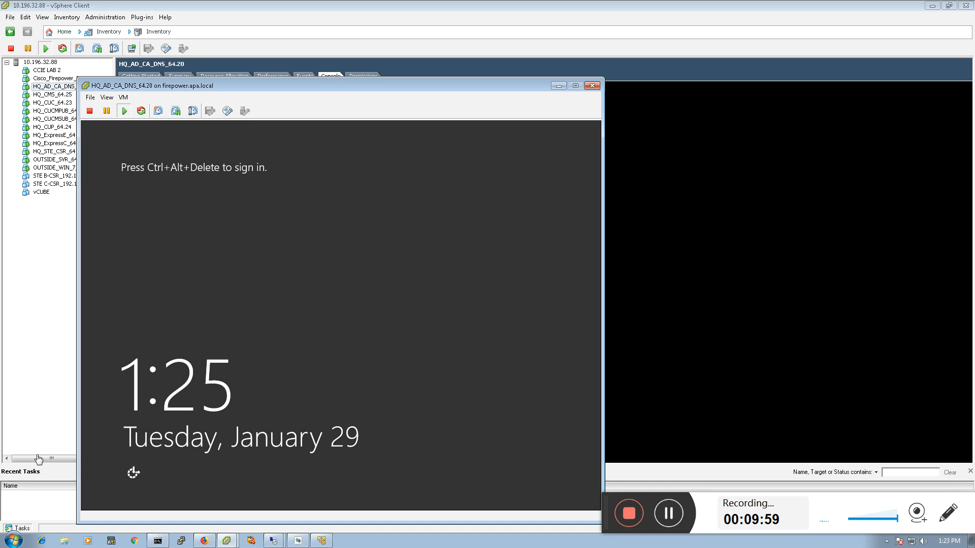
{"action": "right_click", "coordinate": [273, 540]}
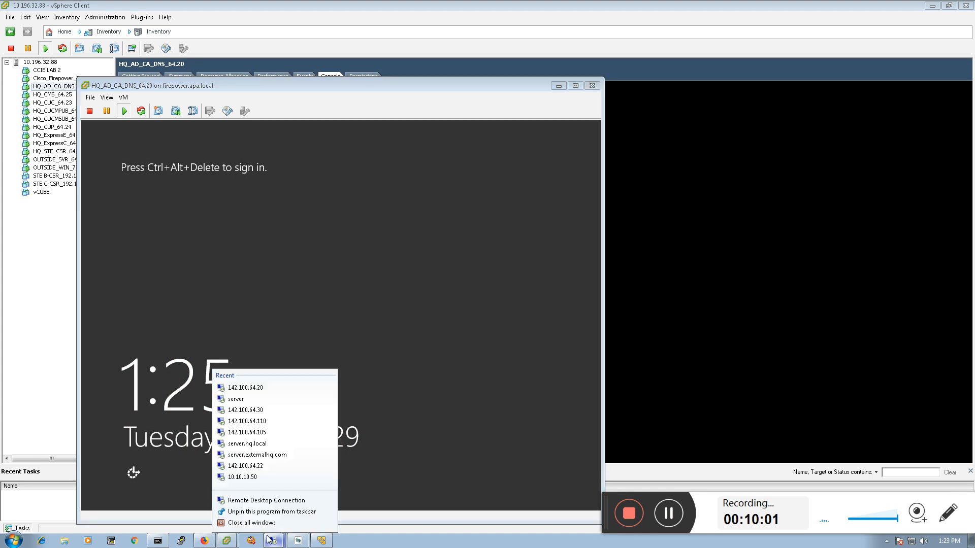
{"action": "left_click", "coordinate": [259, 388]}
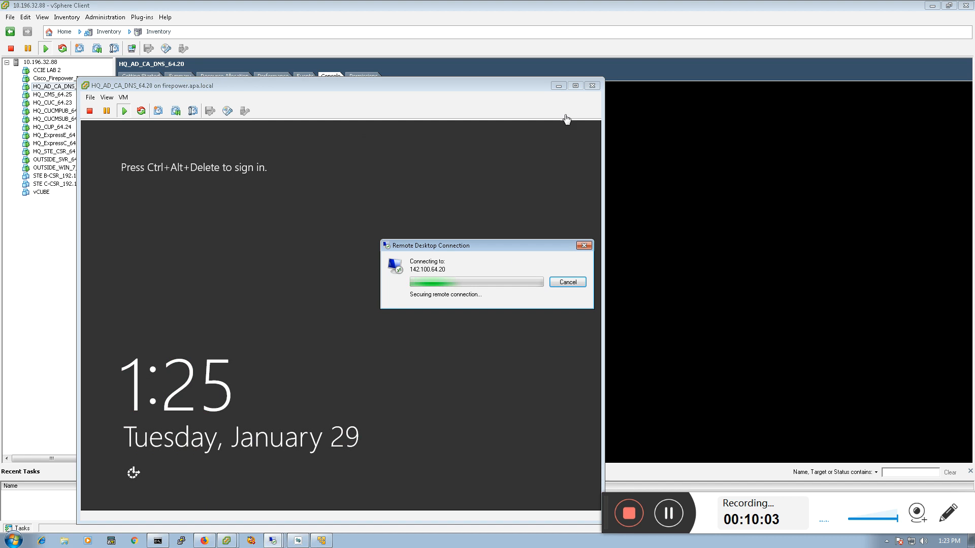
{"action": "left_click", "coordinate": [558, 85]}
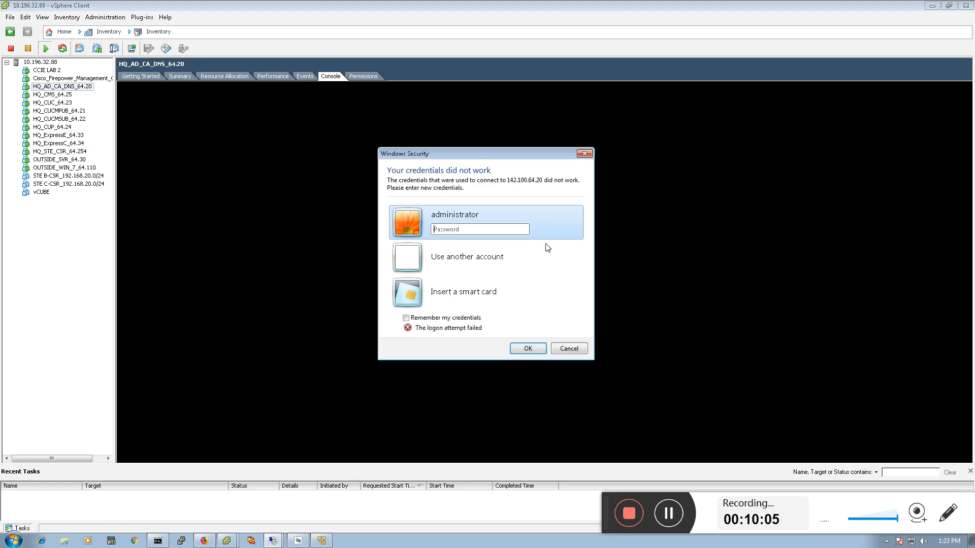
{"action": "left_click", "coordinate": [456, 230]}
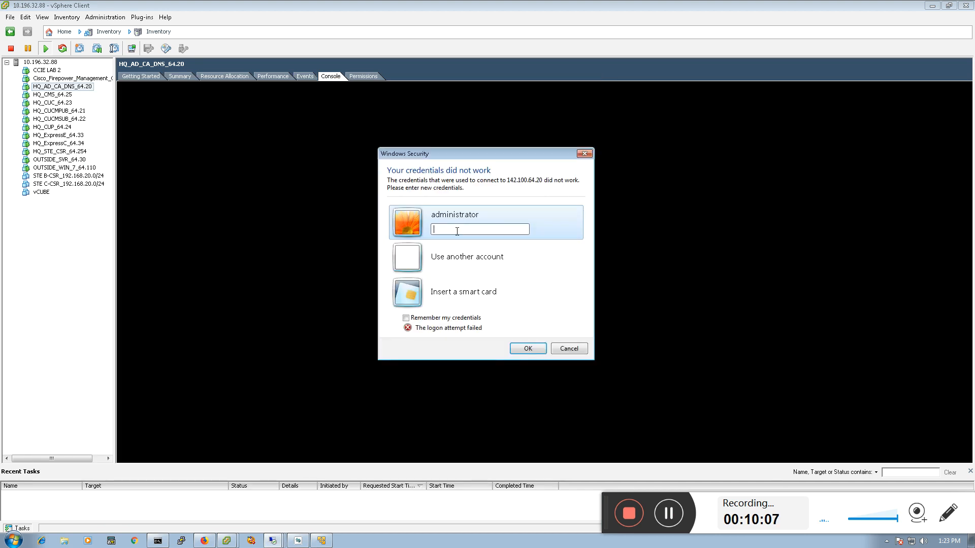
{"action": "type", "text": "•••••"}
{"action": "left_click", "coordinate": [533, 348]}
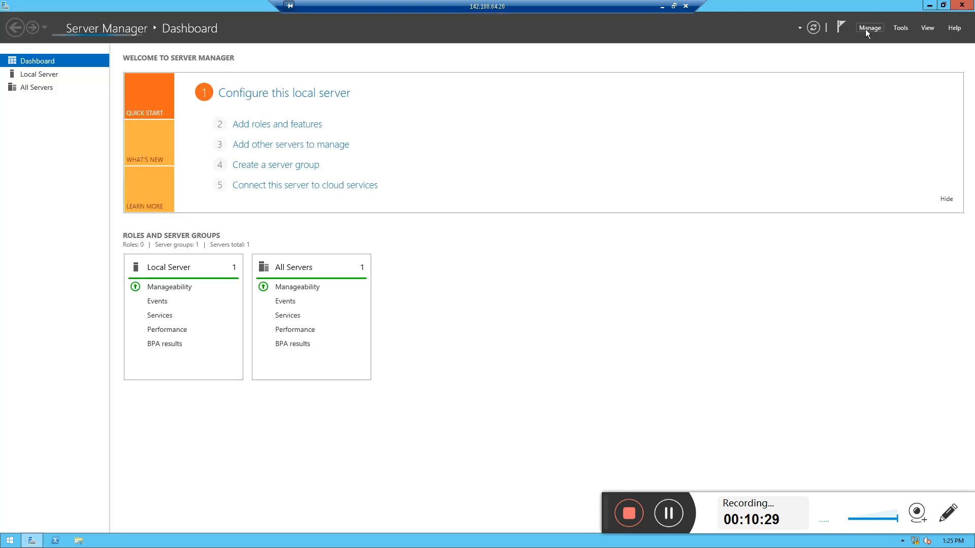
Try to open the Certification Authority console, acknowledge the error, and close the console
{"action": "left_click", "coordinate": [898, 31]}
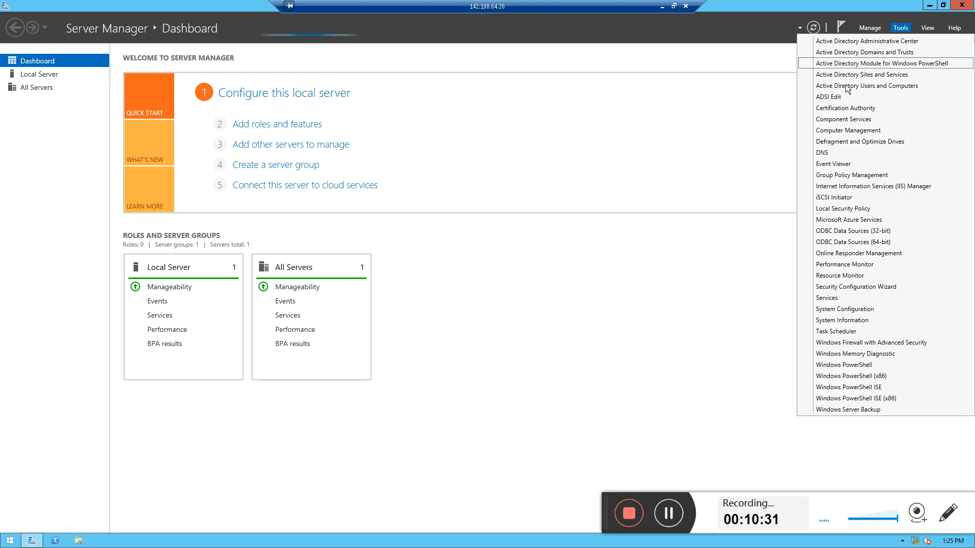
{"action": "left_click", "coordinate": [832, 110]}
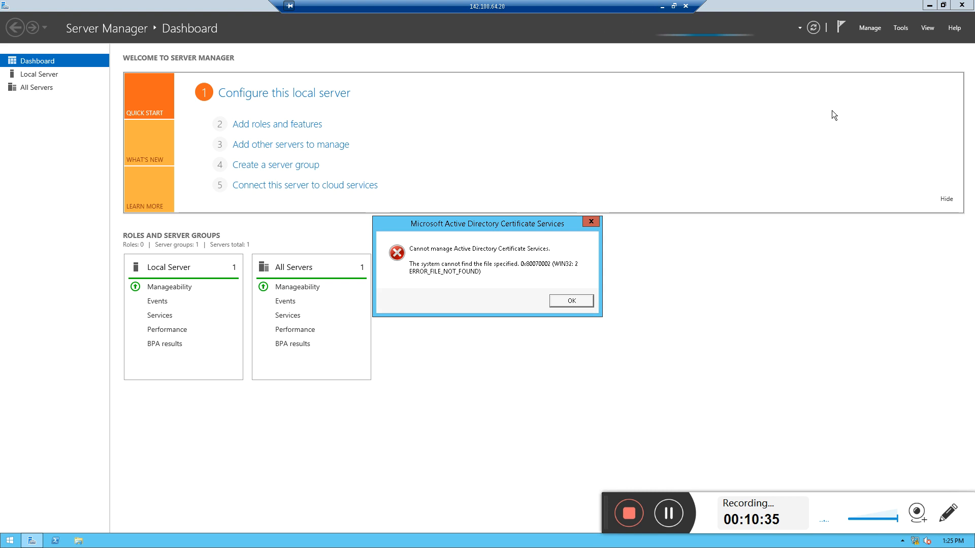
{"action": "left_click", "coordinate": [560, 303]}
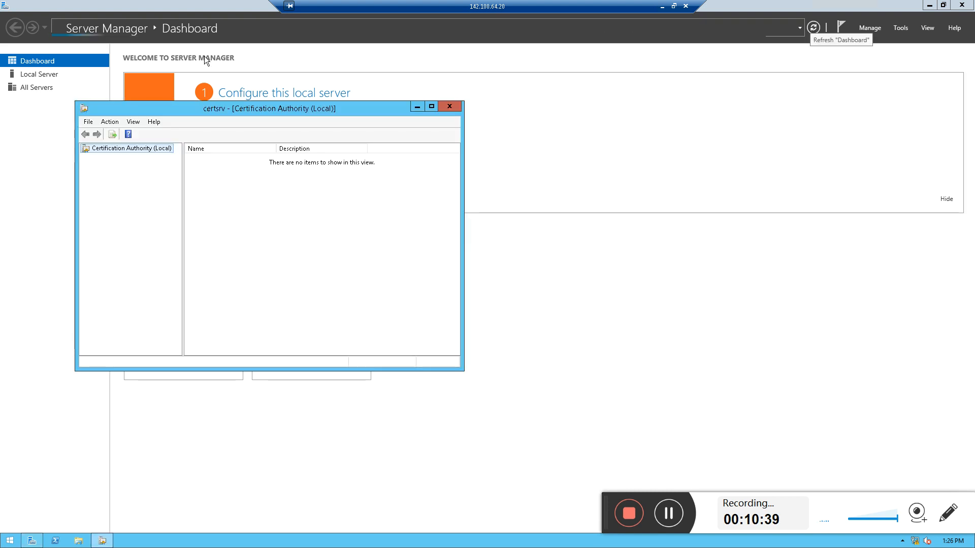
{"action": "left_click", "coordinate": [450, 106]}
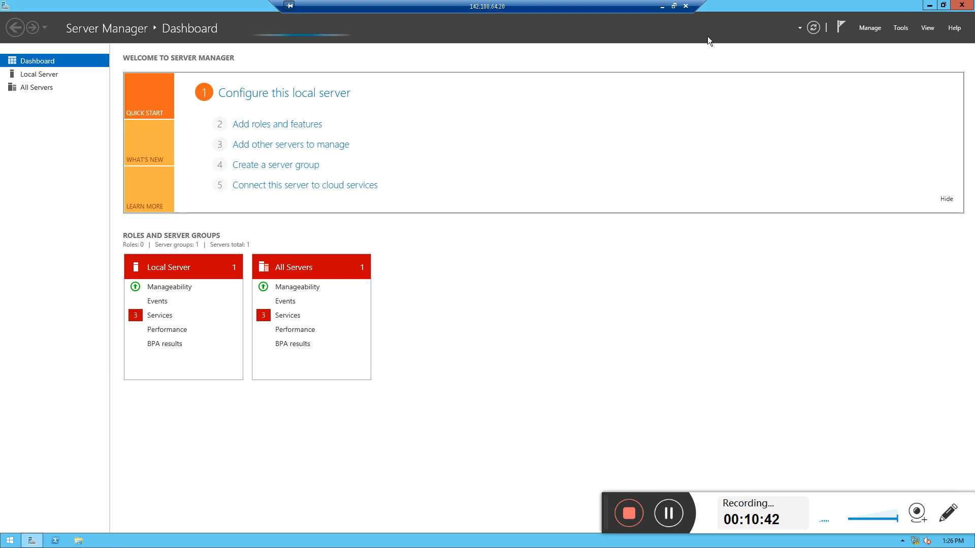
Launch the post-deployment Active Directory Certificate Services configuration from the notifications and continue with the APA\administrator credentials
{"action": "left_click", "coordinate": [842, 26]}
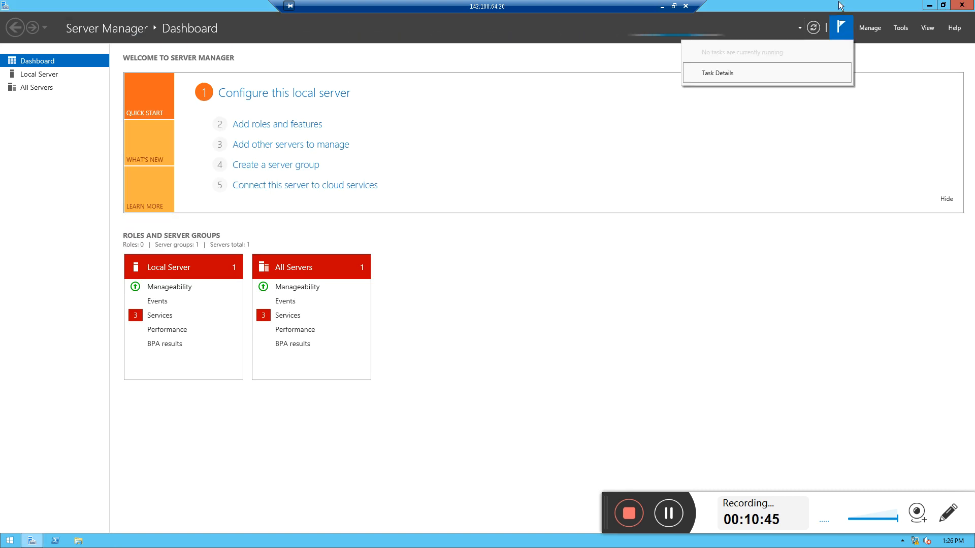
{"action": "left_click", "coordinate": [839, 2]}
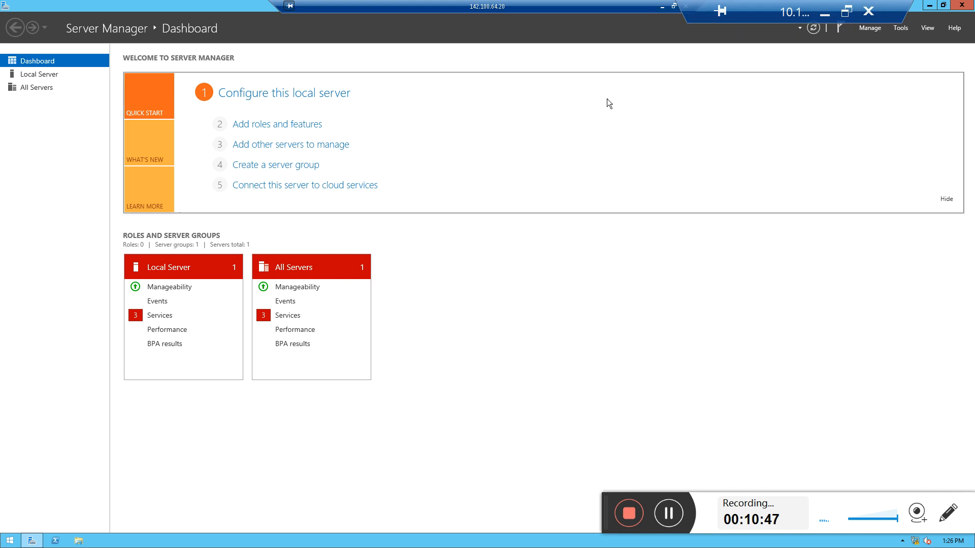
{"action": "left_click", "coordinate": [901, 30]}
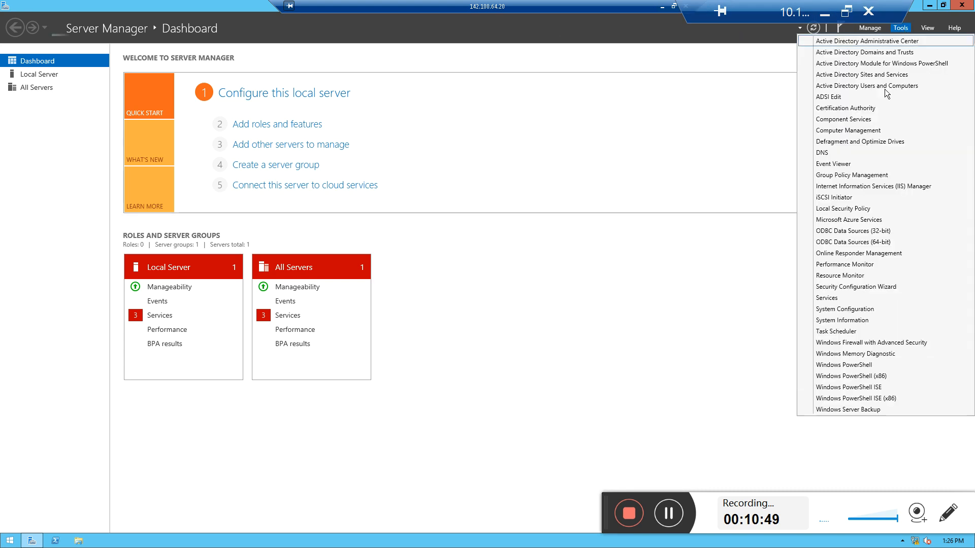
{"action": "left_click", "coordinate": [867, 5]}
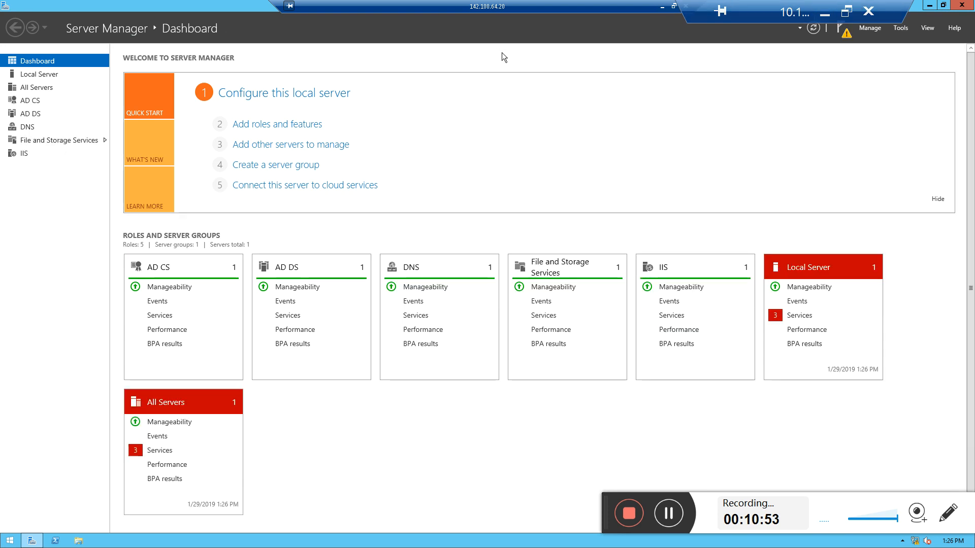
{"action": "left_click", "coordinate": [844, 31]}
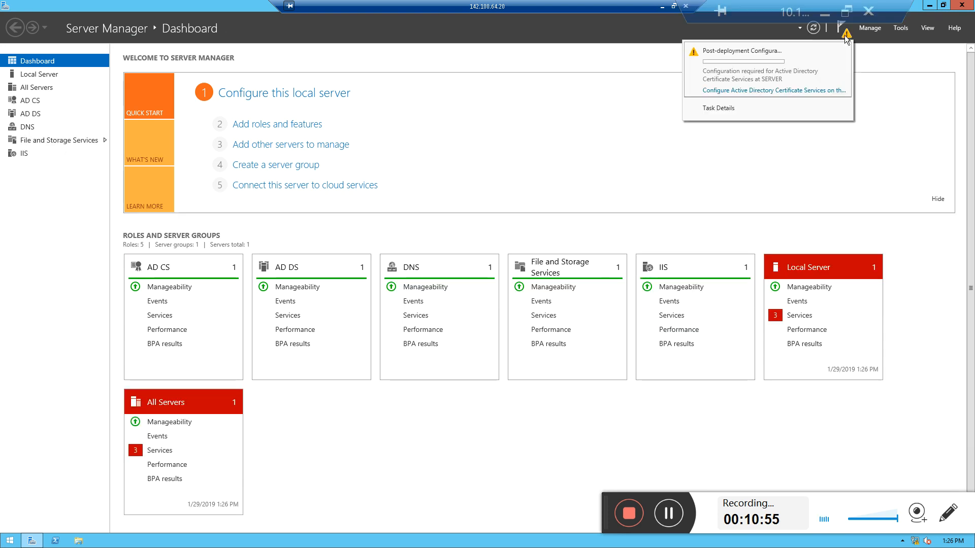
{"action": "left_click", "coordinate": [782, 91]}
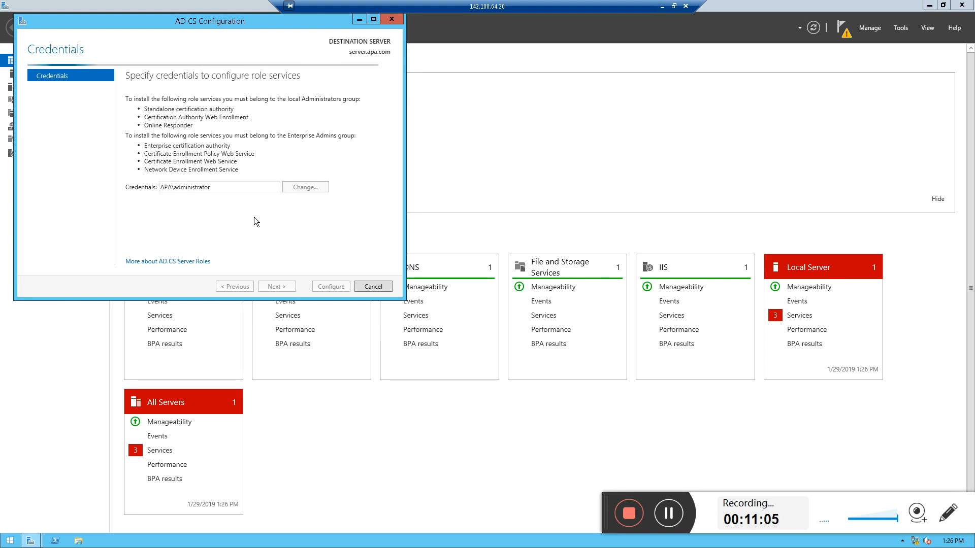
{"action": "left_click_drag", "start_coordinate": [181, 23], "coordinate": [367, 127]}
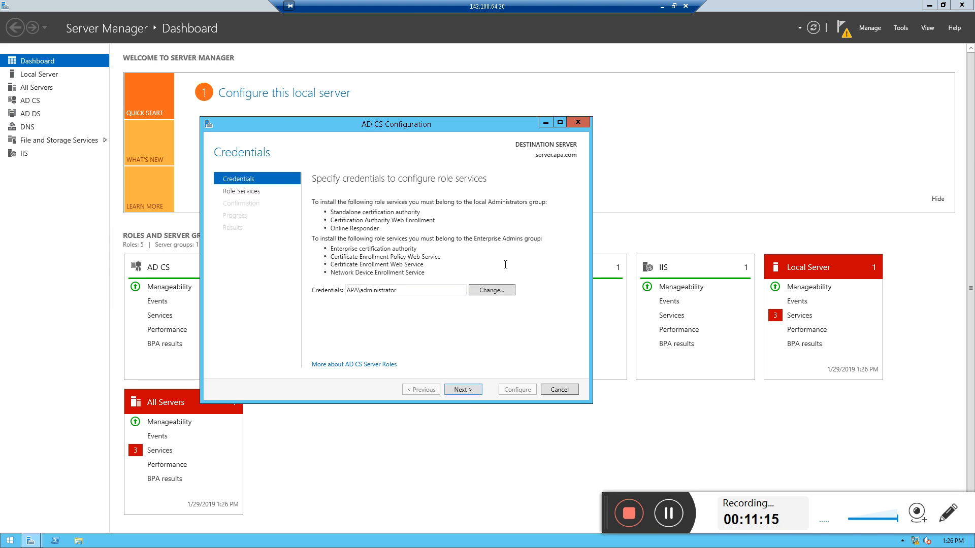
{"action": "double_click", "coordinate": [404, 290]}
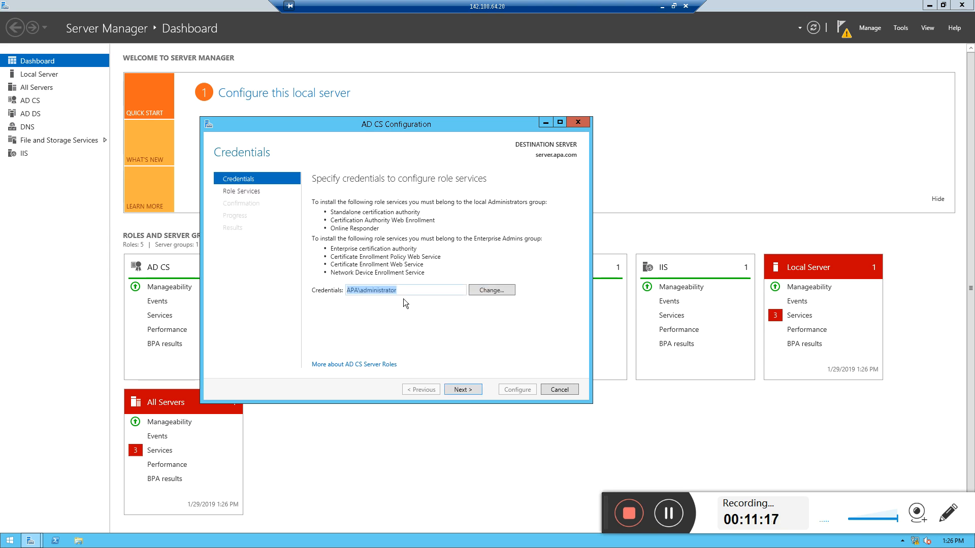
{"action": "left_click", "coordinate": [463, 389]}
Select Certification Authority, CA Web Enrollment, Online Responder and Certificate Enrollment Policy Web Service as role services to configure, then continue
{"action": "left_click", "coordinate": [323, 202]}
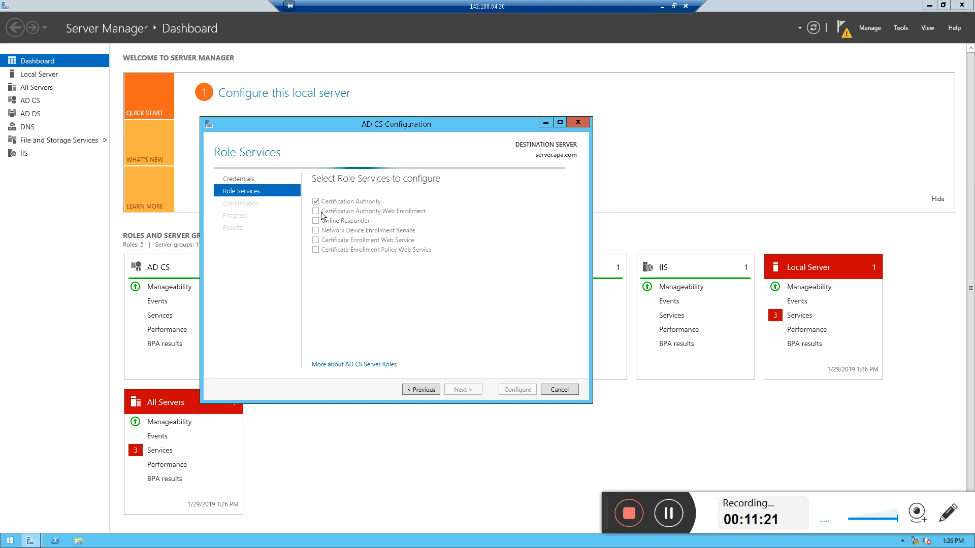
{"action": "left_click", "coordinate": [316, 212]}
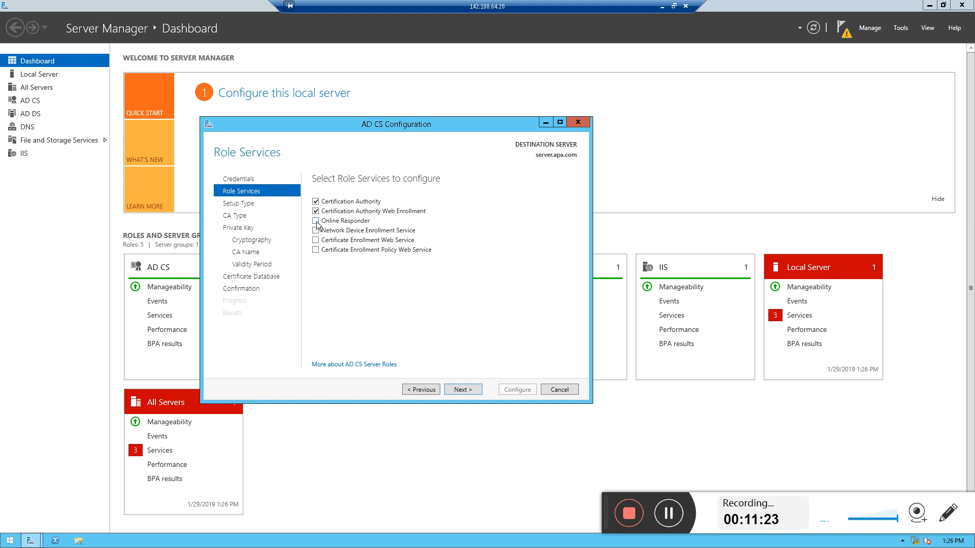
{"action": "left_click", "coordinate": [315, 221]}
{"action": "left_click", "coordinate": [315, 240]}
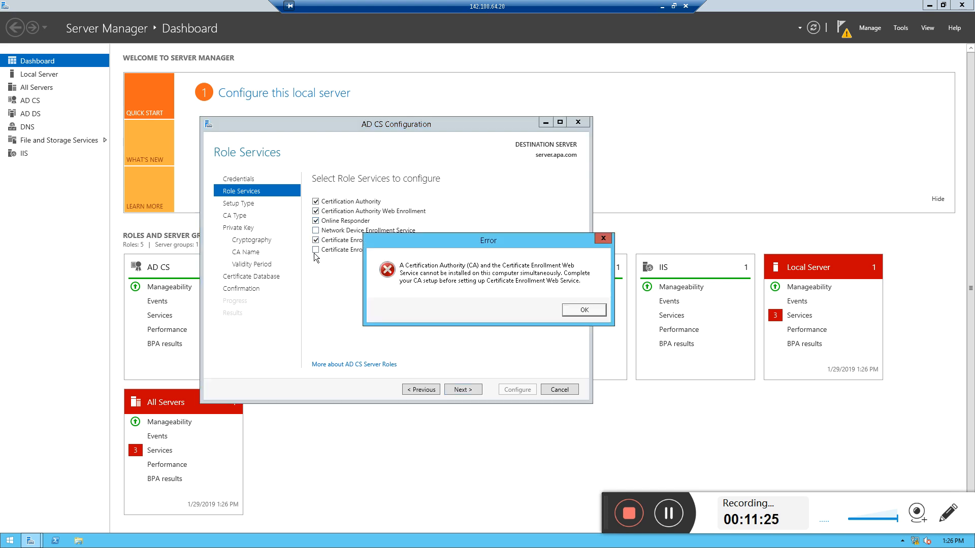
{"action": "left_click", "coordinate": [570, 311]}
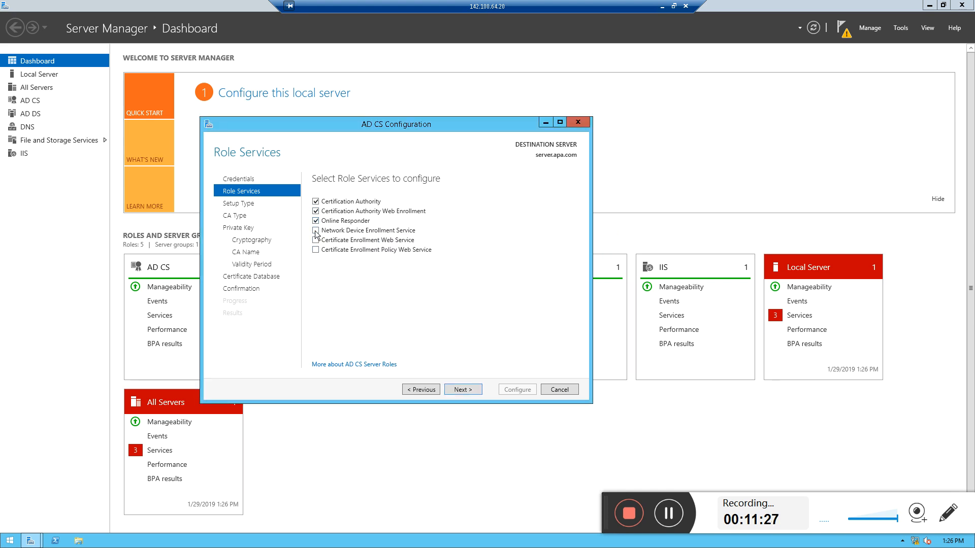
{"action": "left_click", "coordinate": [316, 231]}
{"action": "left_click", "coordinate": [577, 309]}
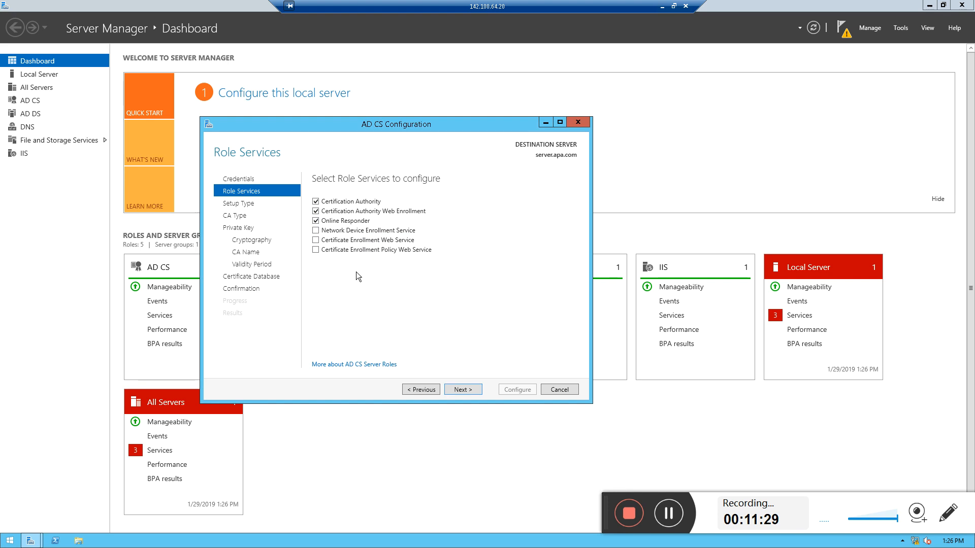
{"action": "left_click", "coordinate": [316, 249]}
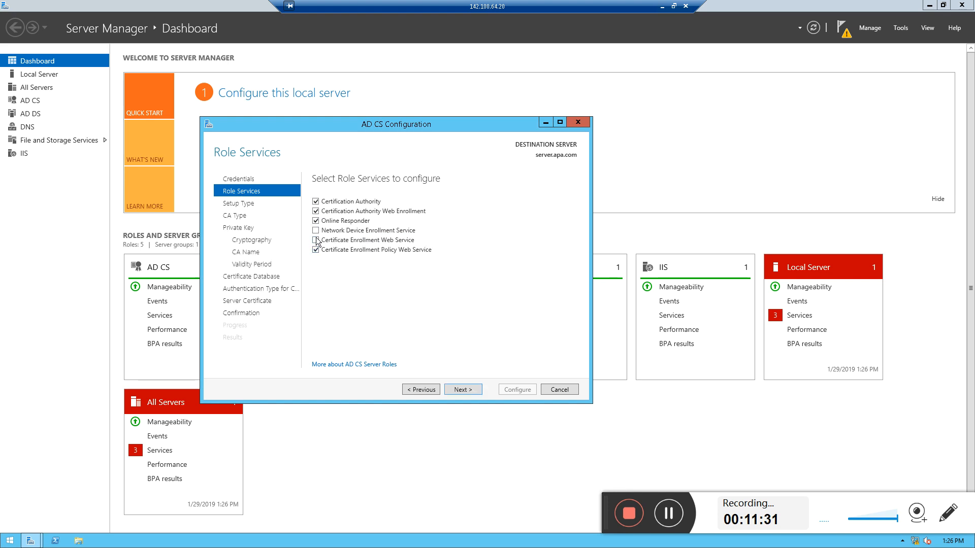
{"action": "left_click", "coordinate": [316, 240]}
{"action": "left_click", "coordinate": [603, 308]}
{"action": "left_click", "coordinate": [315, 230]}
{"action": "left_click", "coordinate": [590, 307]}
{"action": "left_click", "coordinate": [471, 391]}
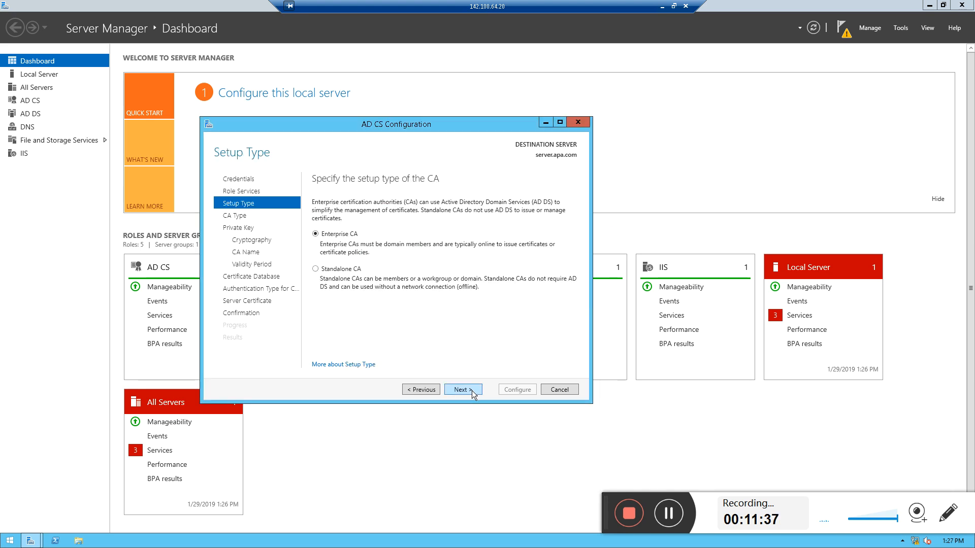
Keep Enterprise CA, the default CA type and a new private key, and set the hash algorithm to SHA512
{"action": "left_click", "coordinate": [471, 391]}
{"action": "left_click", "coordinate": [474, 390]}
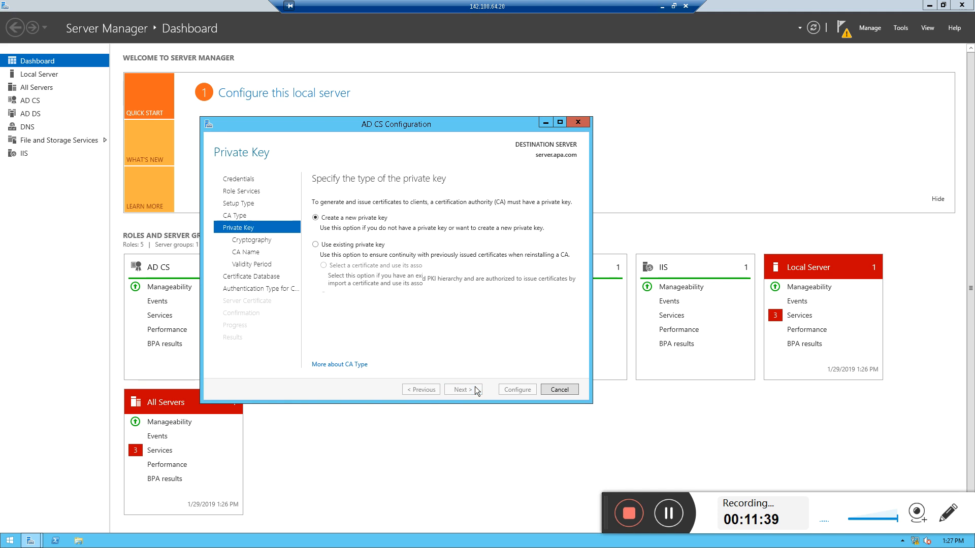
{"action": "left_click", "coordinate": [459, 390]}
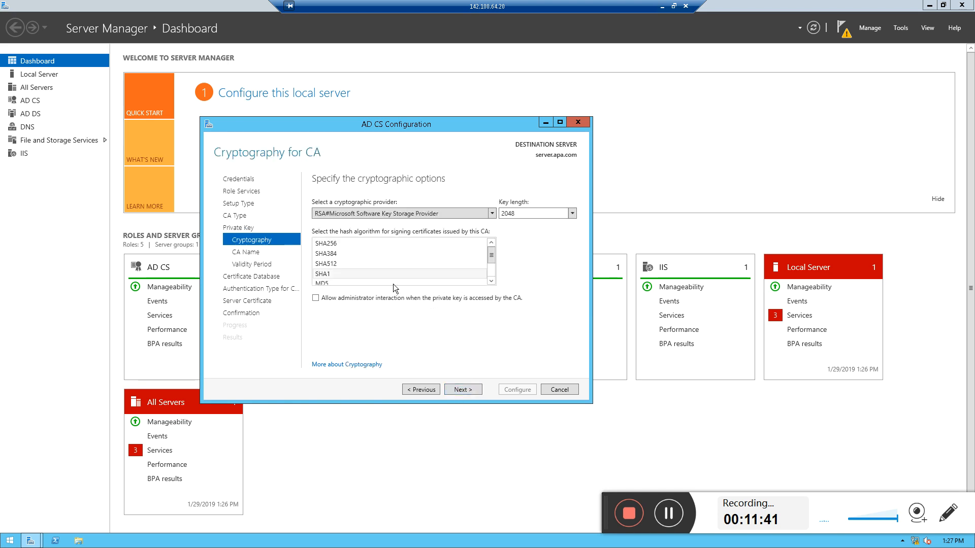
{"action": "left_click", "coordinate": [333, 264]}
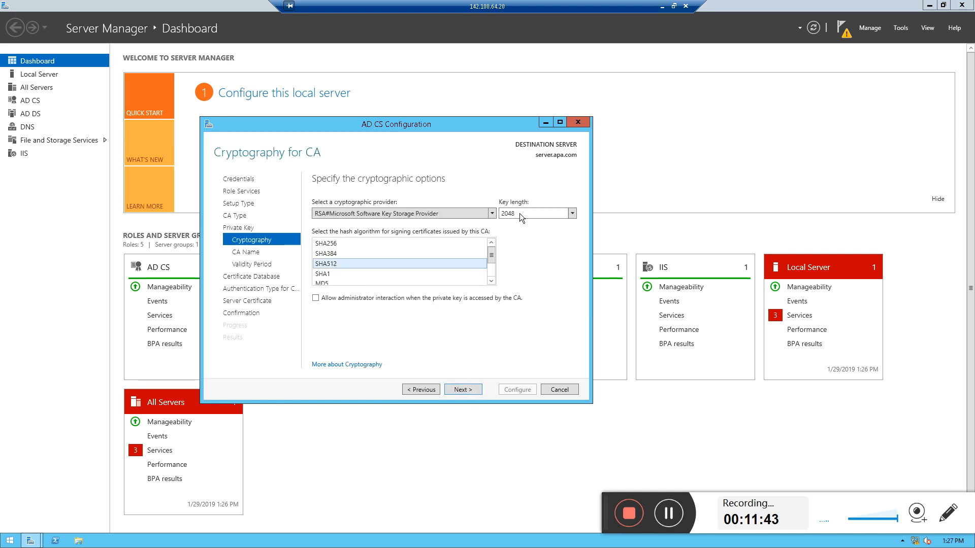
Accept the CA name apa-SERVER-CA, default validity and database, and Windows integrated authentication for the enrollment policy service
{"action": "left_click", "coordinate": [465, 391]}
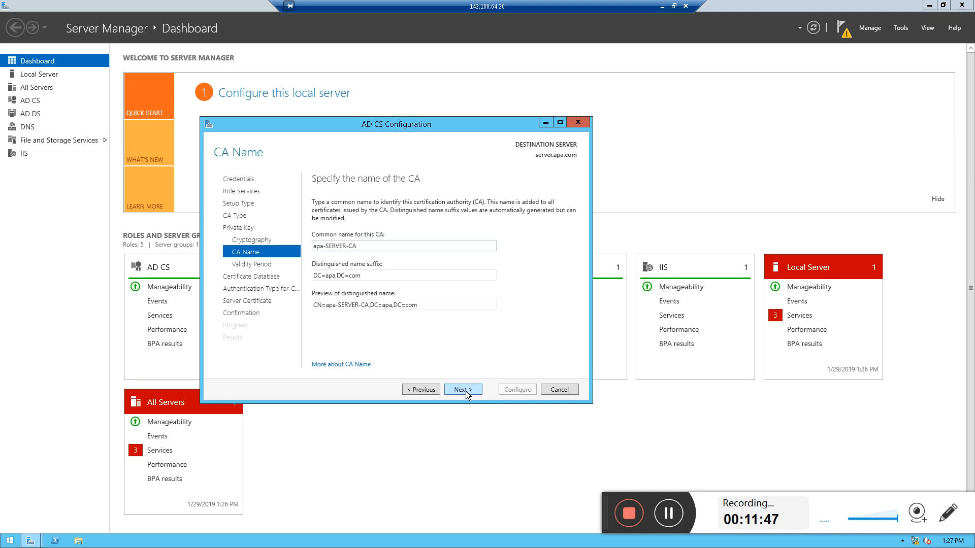
{"action": "left_click", "coordinate": [465, 391]}
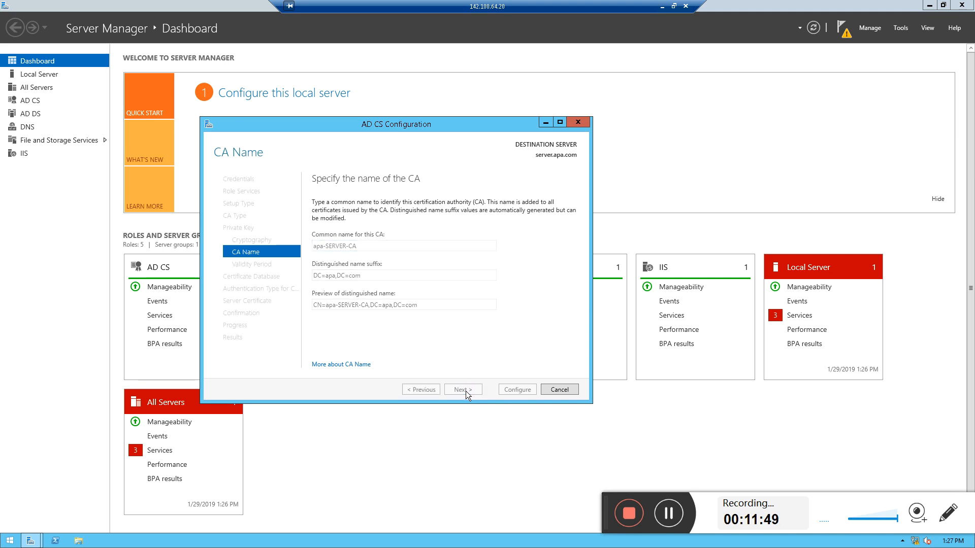
{"action": "left_click", "coordinate": [470, 389]}
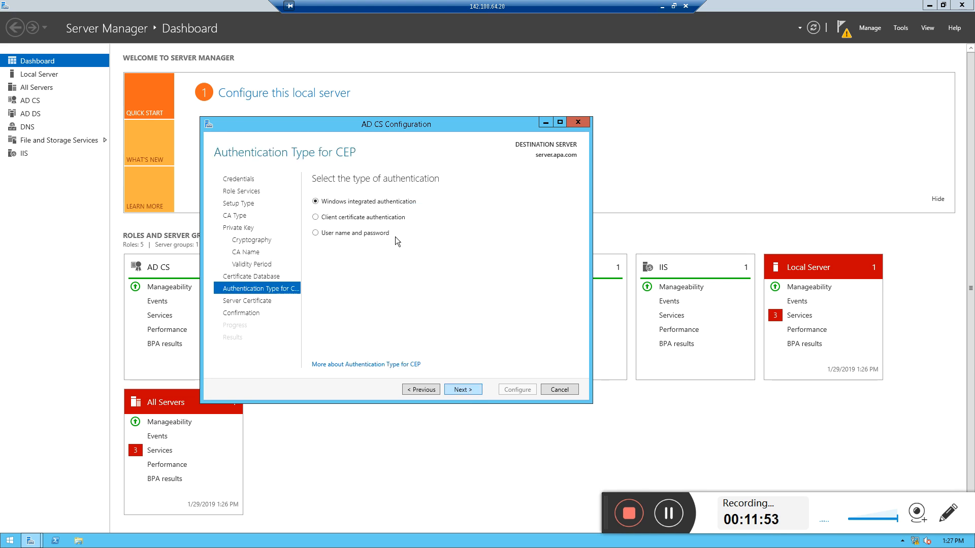
{"action": "left_click", "coordinate": [460, 388]}
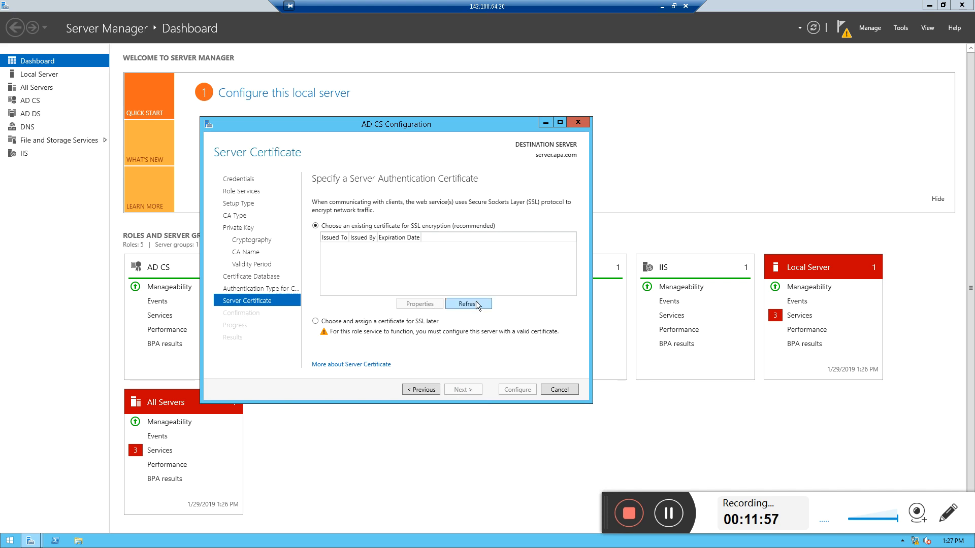
On the Server Certificate page, choose to assign a certificate for SSL later
{"action": "left_click", "coordinate": [407, 389]}
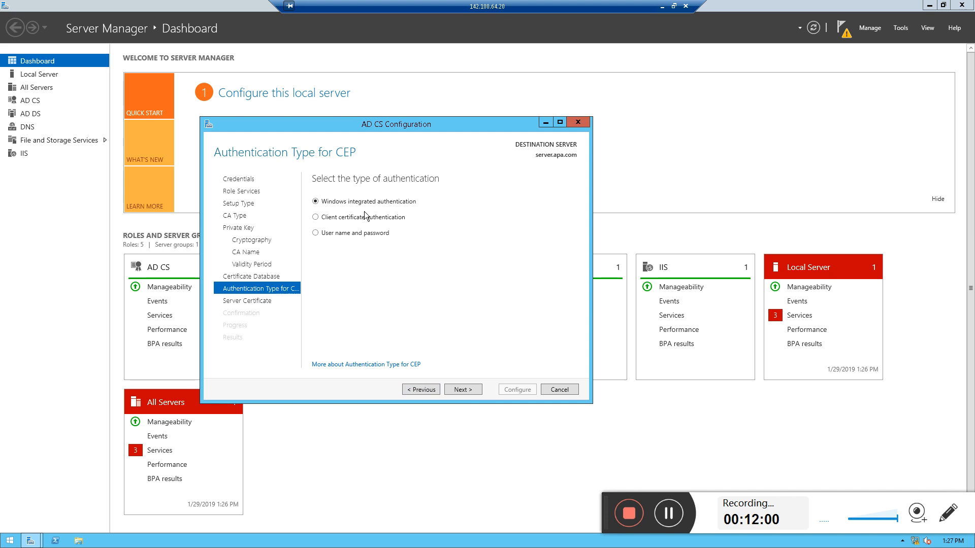
{"action": "left_click", "coordinate": [467, 392]}
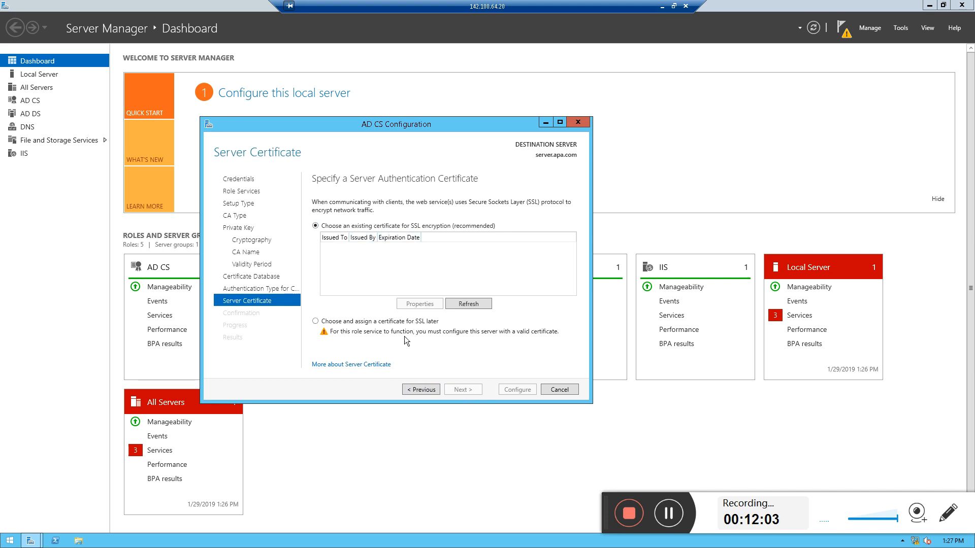
{"action": "left_click", "coordinate": [400, 323]}
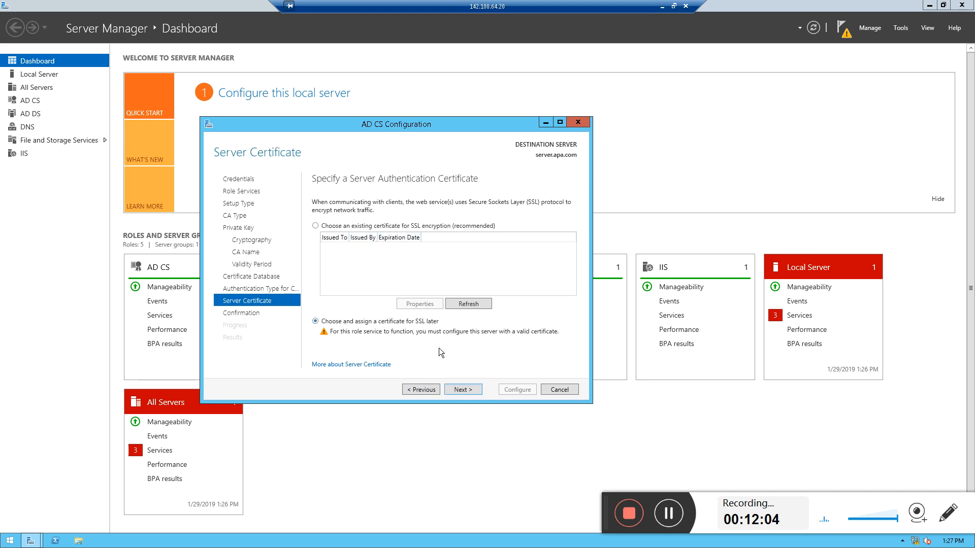
Review the confirmation summary, run the AD CS role services configuration, and close the results
{"action": "left_click", "coordinate": [476, 389]}
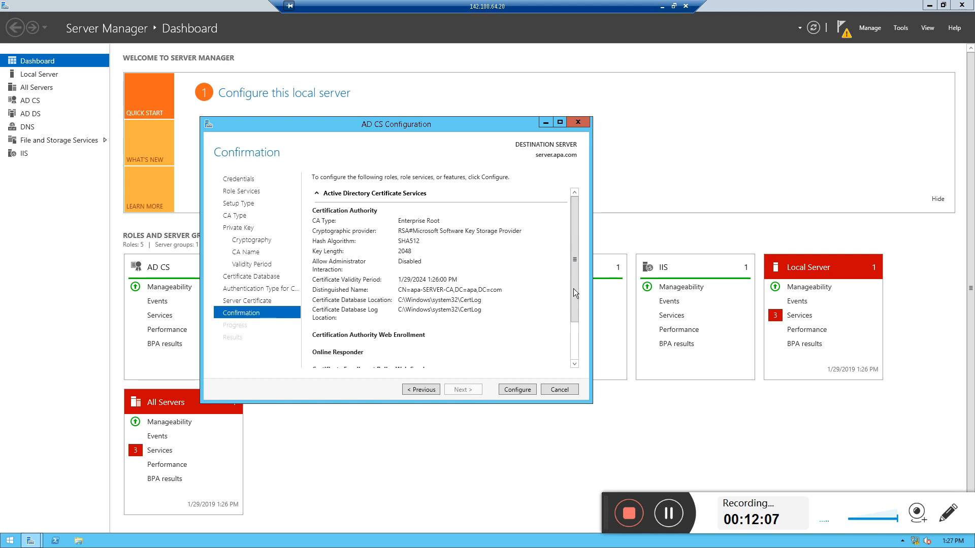
{"action": "scroll", "coordinate": [574, 348], "scroll_direction": "down", "scroll_amount": 3}
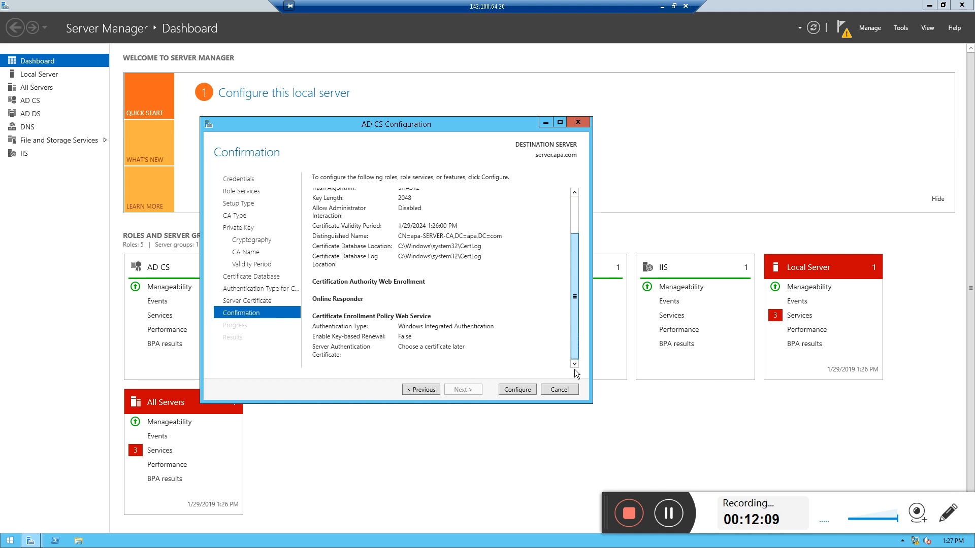
{"action": "left_click", "coordinate": [515, 390]}
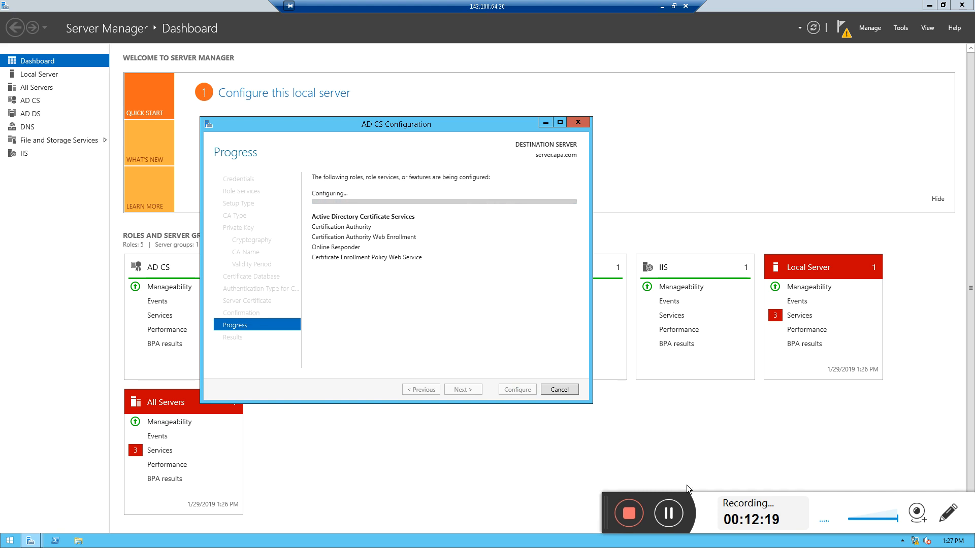
{"action": "left_click", "coordinate": [668, 514]}
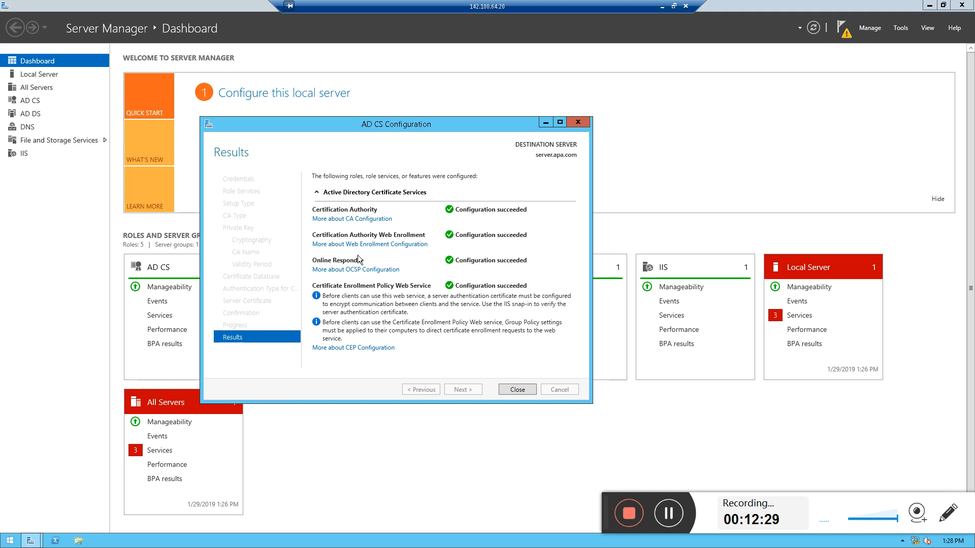
{"action": "left_click", "coordinate": [511, 389]}
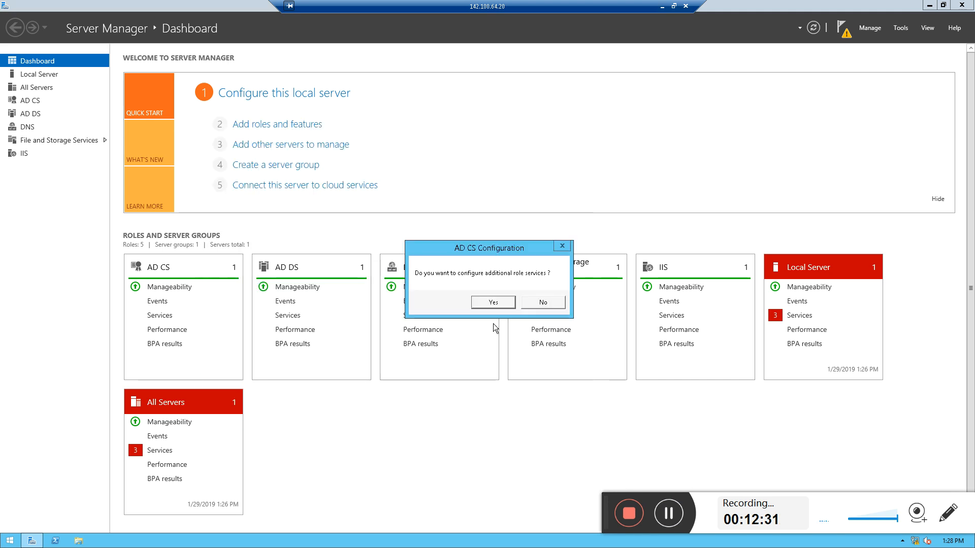
Start configuring additional role services with the administrator credentials and select Certificate Enrollment Web Service
{"action": "left_click", "coordinate": [508, 302]}
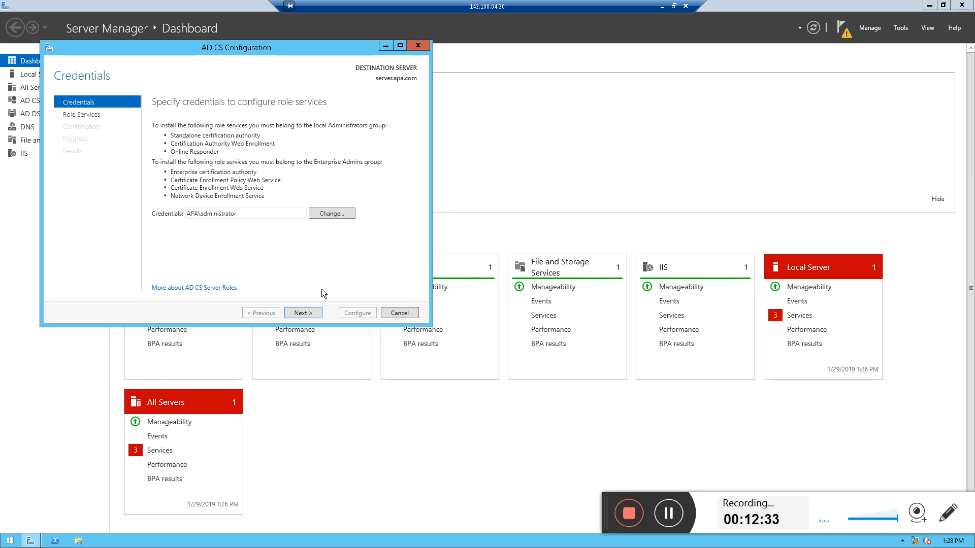
{"action": "left_click", "coordinate": [303, 313]}
{"action": "left_click", "coordinate": [156, 163]}
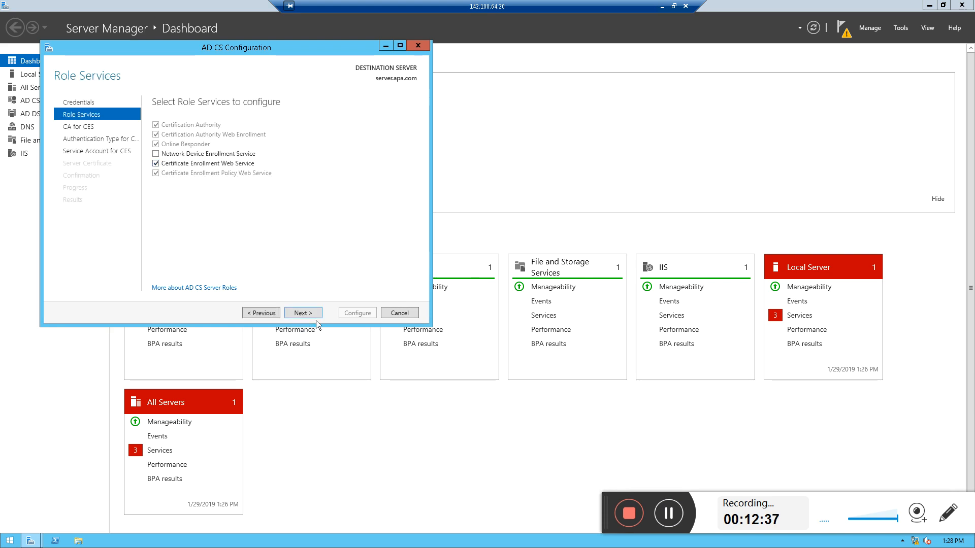
{"action": "left_click", "coordinate": [303, 312]}
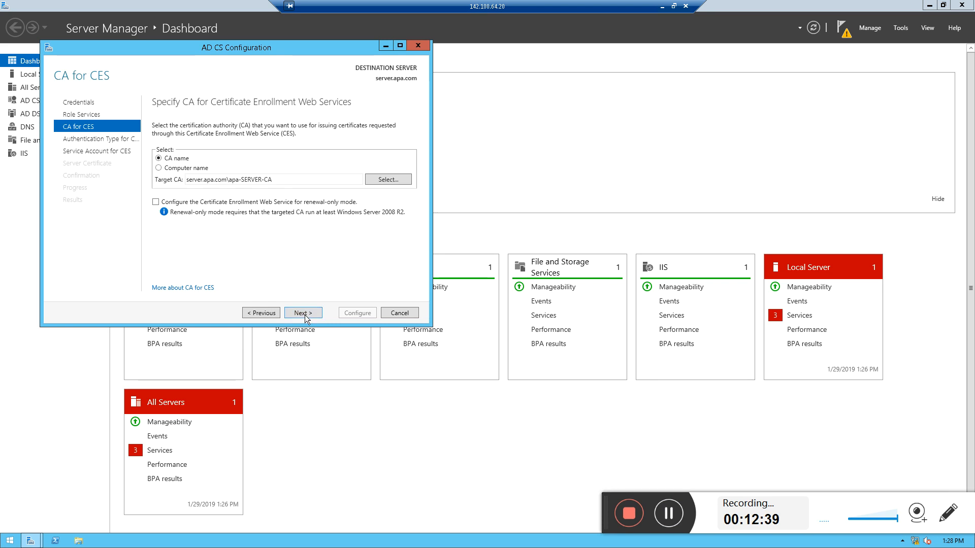
Keep the target CA and Windows integrated authentication for CES, and use the built-in application pool identity as service account
{"action": "left_click", "coordinate": [305, 313]}
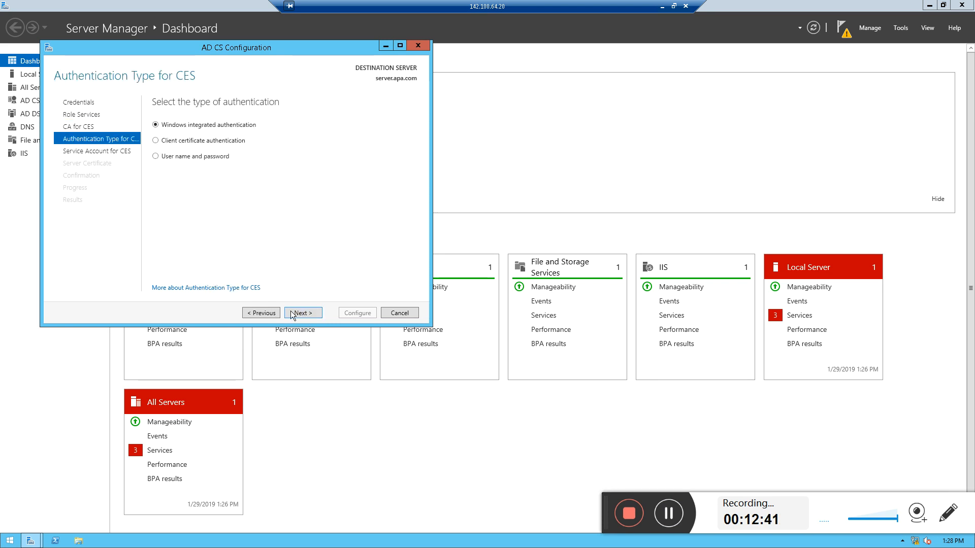
{"action": "left_click", "coordinate": [293, 313]}
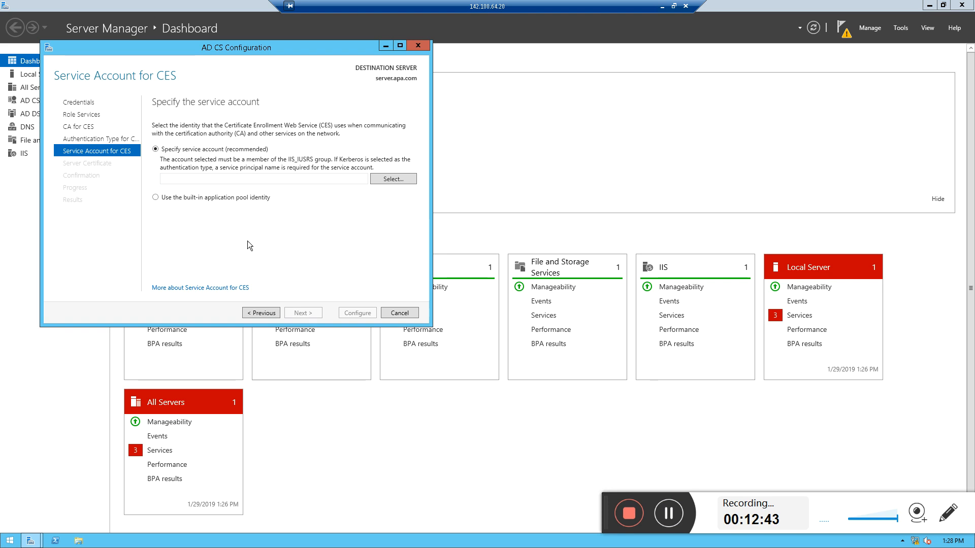
{"action": "left_click", "coordinate": [242, 200]}
{"action": "left_click", "coordinate": [293, 313]}
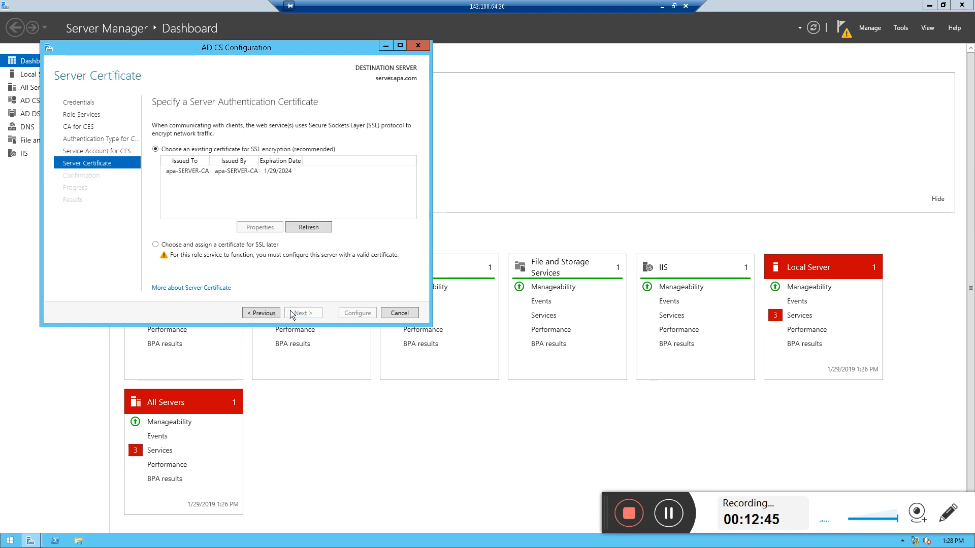
Choose the apa-SERVER-CA certificate for SSL, configure the enrollment web service, and decline further role services
{"action": "left_click", "coordinate": [247, 172]}
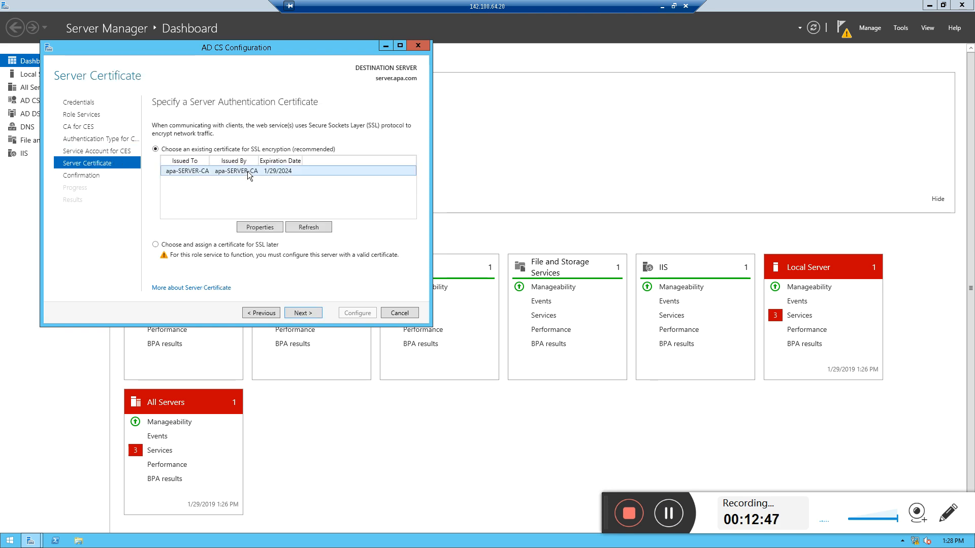
{"action": "left_click", "coordinate": [305, 313]}
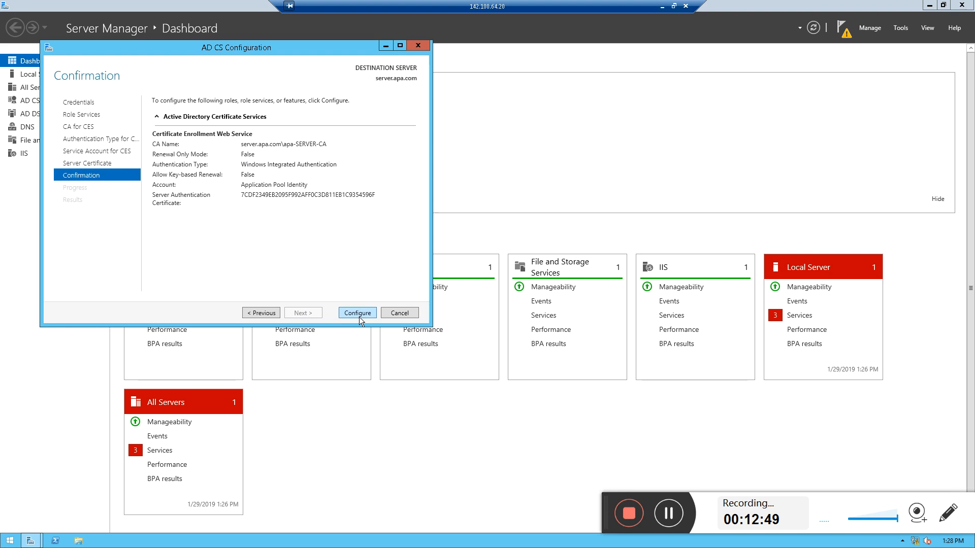
{"action": "left_click", "coordinate": [362, 316]}
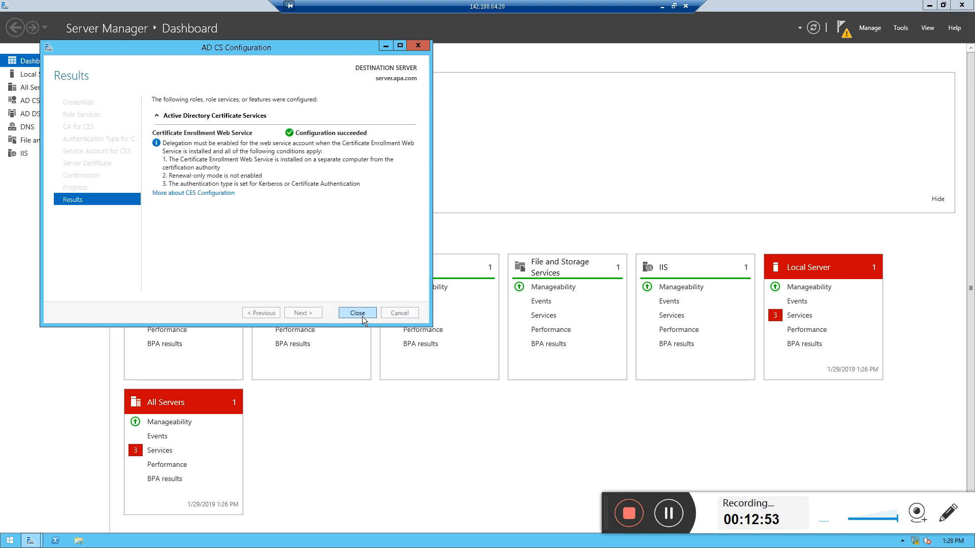
{"action": "left_click", "coordinate": [362, 317]}
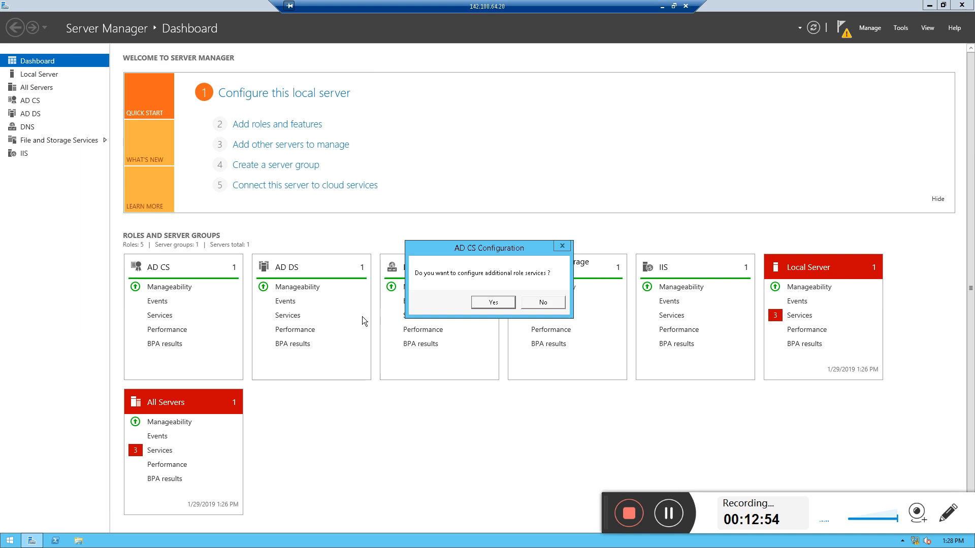
{"action": "left_click", "coordinate": [536, 303]}
Open the Certification Authority console and browse apa-SERVER-CA's certificate folders, then close it
{"action": "left_click", "coordinate": [840, 31]}
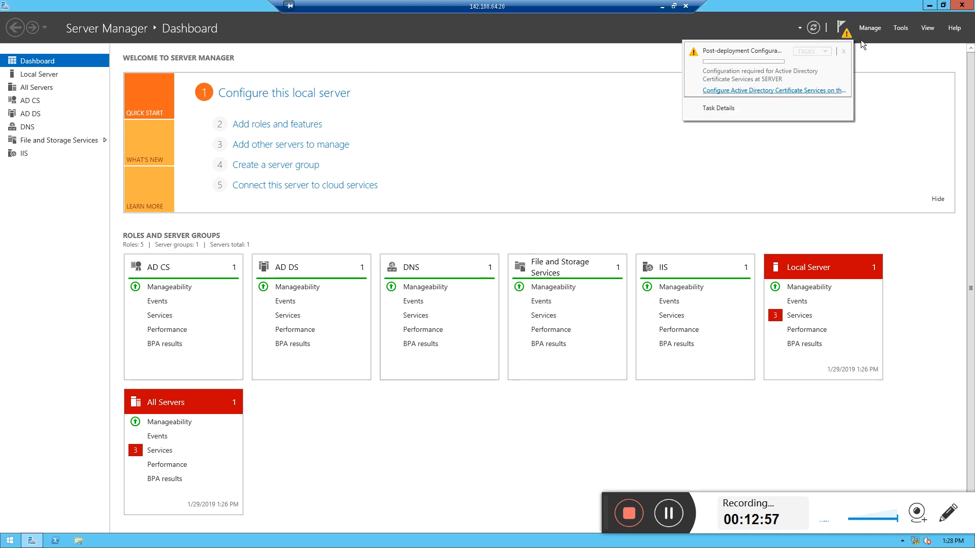
{"action": "left_click", "coordinate": [900, 28]}
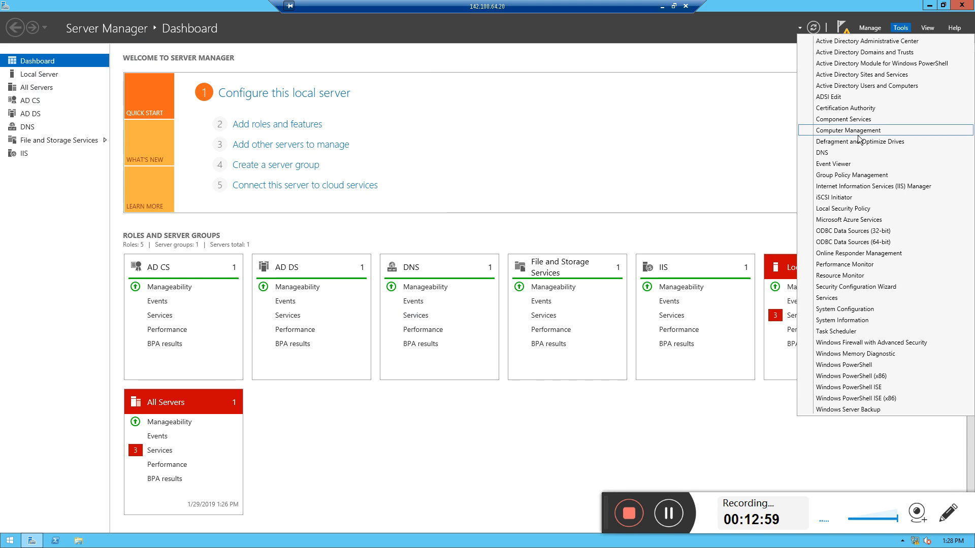
{"action": "left_click", "coordinate": [844, 108]}
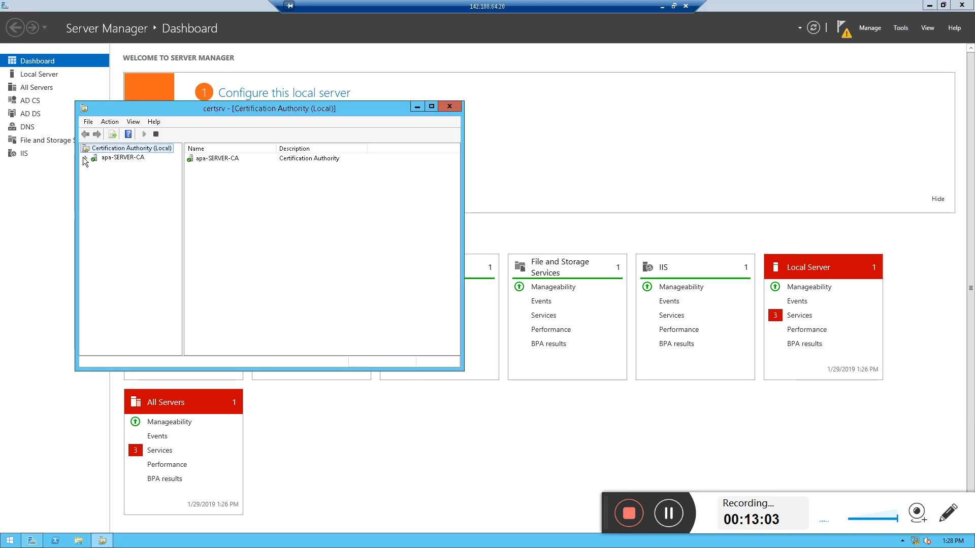
{"action": "left_click", "coordinate": [85, 158]}
{"action": "left_click", "coordinate": [121, 159]}
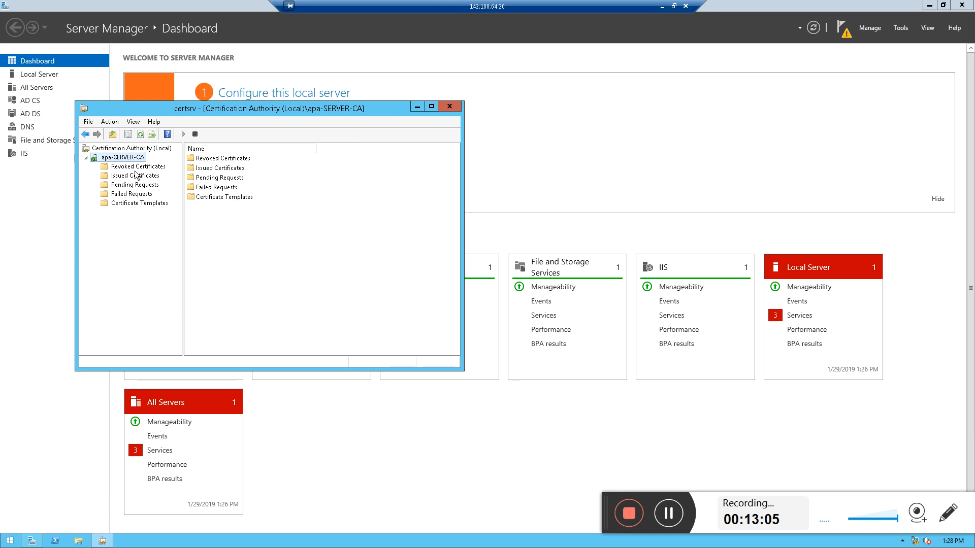
{"action": "left_click", "coordinate": [136, 167]}
{"action": "left_click", "coordinate": [137, 175]}
{"action": "left_click", "coordinate": [131, 185]}
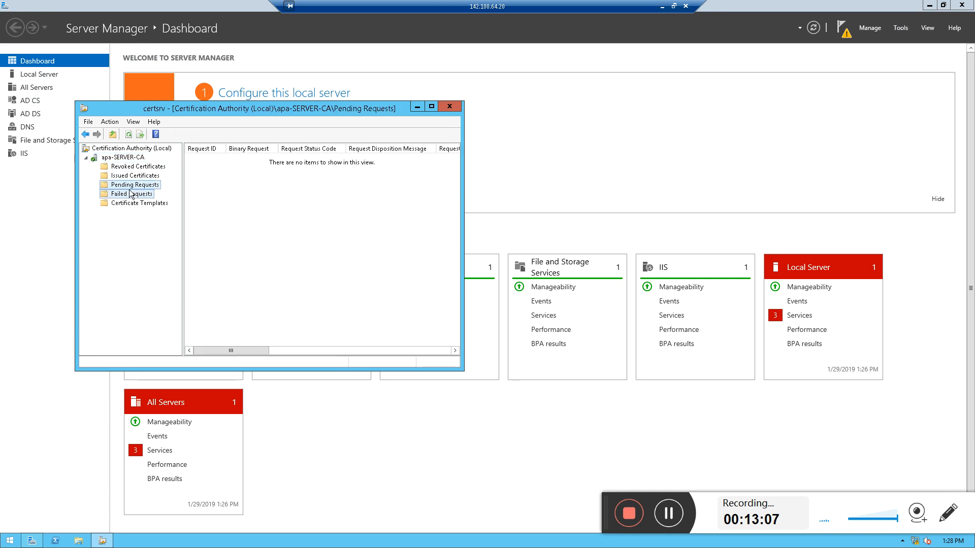
{"action": "left_click", "coordinate": [131, 193]}
{"action": "left_click", "coordinate": [133, 203]}
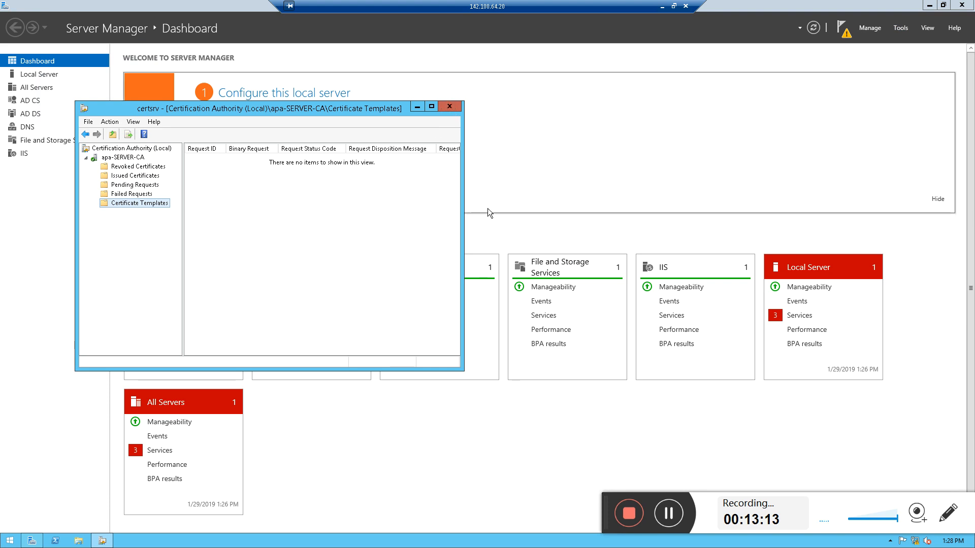
{"action": "left_click", "coordinate": [452, 107]}
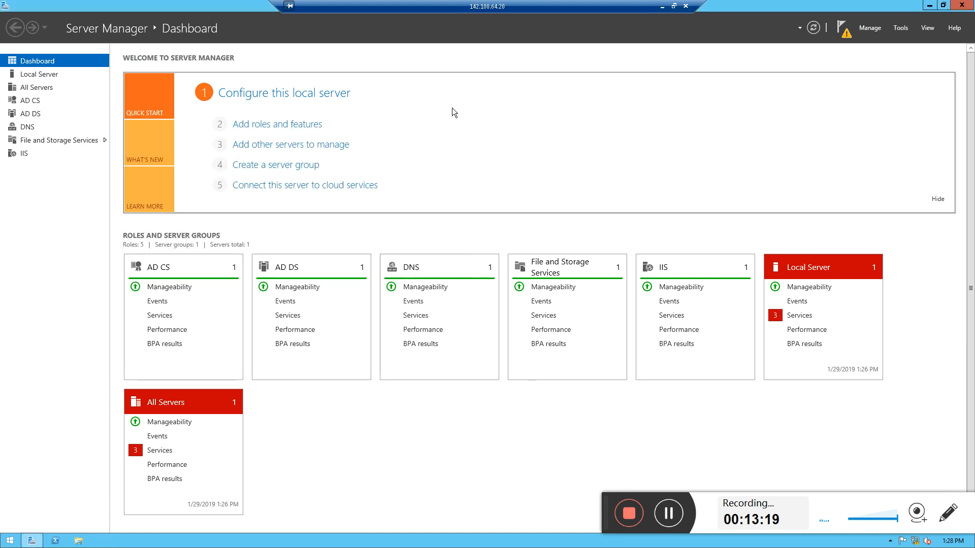
Open IIS Manager, connect to SERVER and open its Server Certificates, closing the browser that launches
{"action": "left_click", "coordinate": [895, 29]}
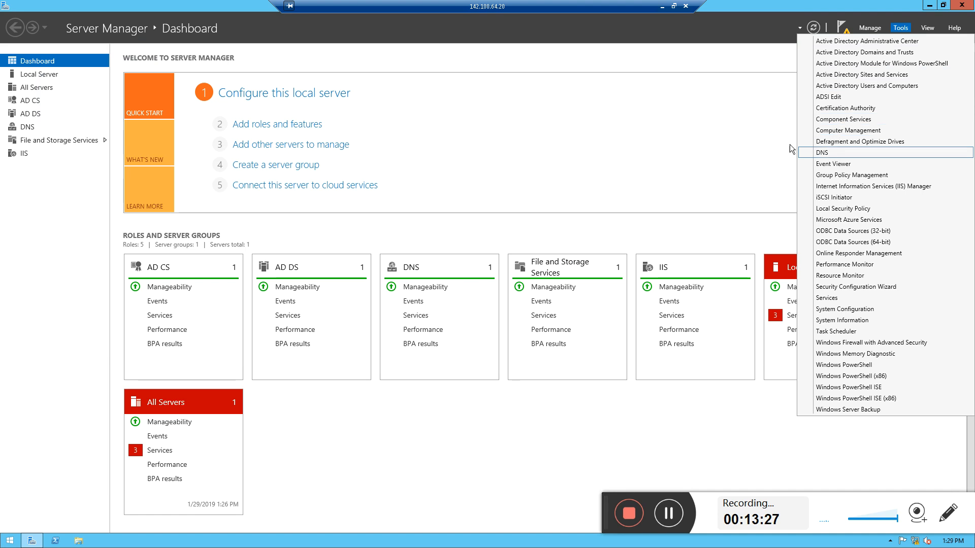
{"action": "left_click", "coordinate": [743, 134]}
{"action": "left_click", "coordinate": [899, 29]}
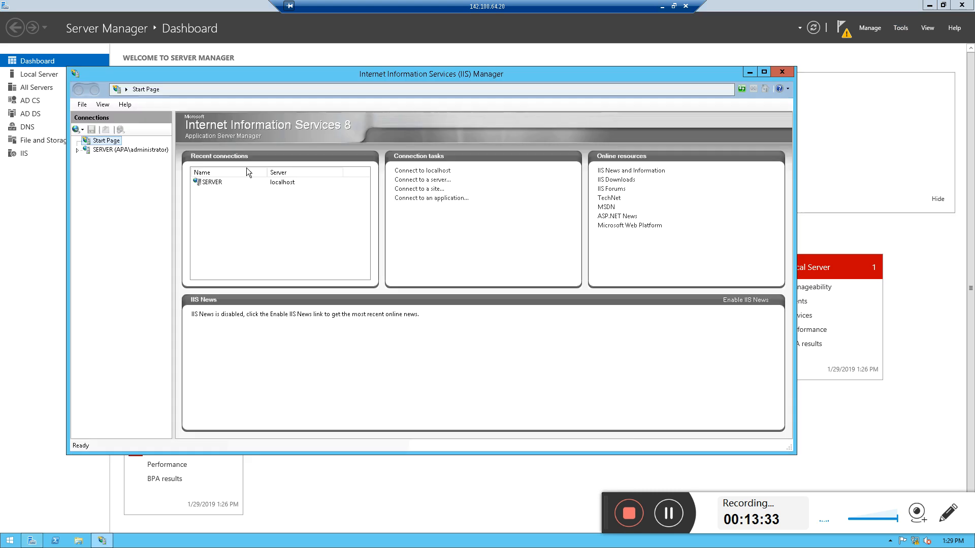
{"action": "double_click", "coordinate": [212, 183]}
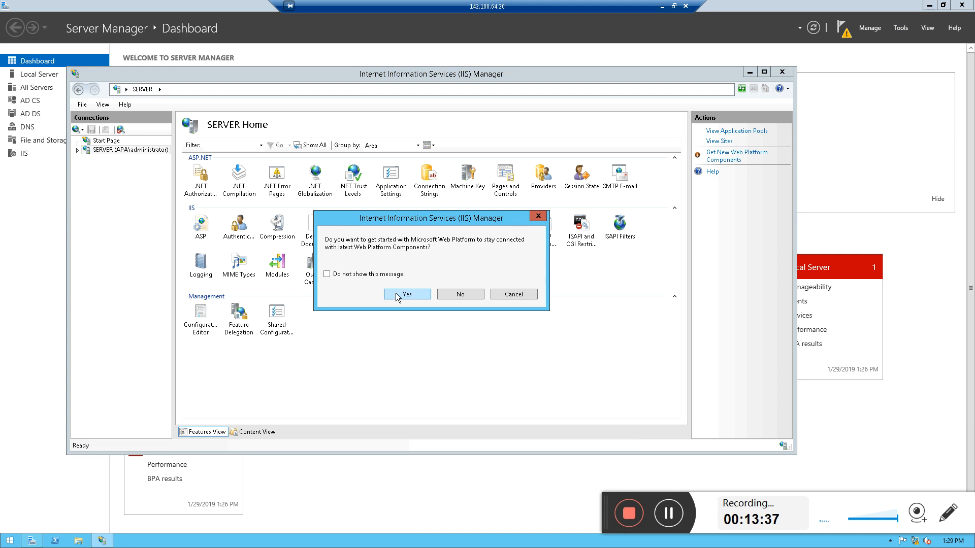
{"action": "left_click", "coordinate": [407, 294]}
{"action": "left_click", "coordinate": [391, 276]}
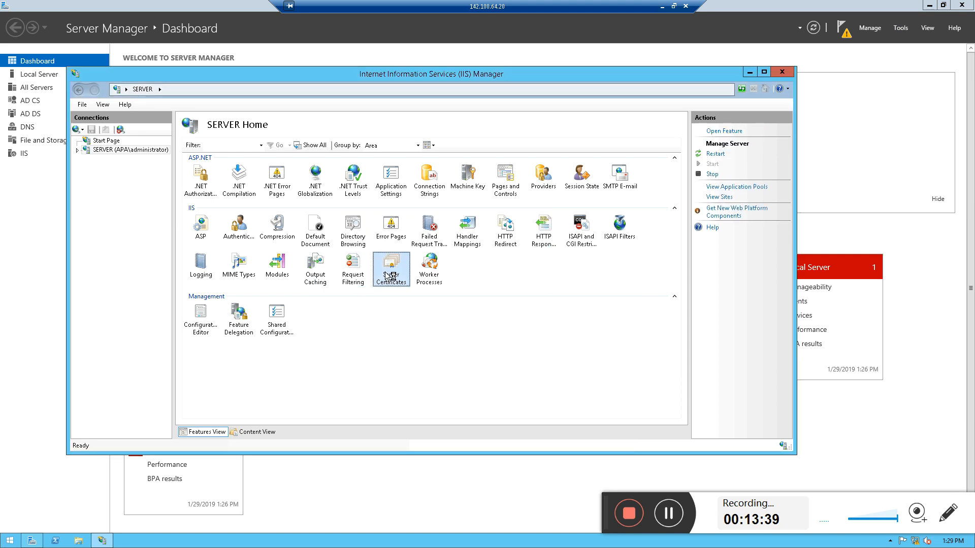
{"action": "double_click", "coordinate": [389, 276]}
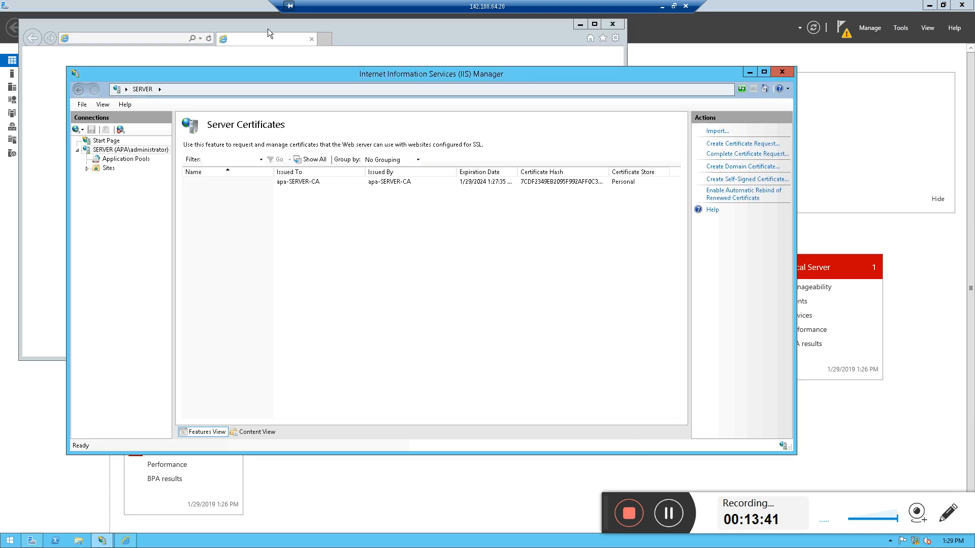
{"action": "left_click", "coordinate": [267, 28]}
{"action": "left_click", "coordinate": [613, 24]}
Open the apa-SERVER-CA server certificate and examine its general info, signature hash algorithm and certification path
{"action": "left_click", "coordinate": [305, 184]}
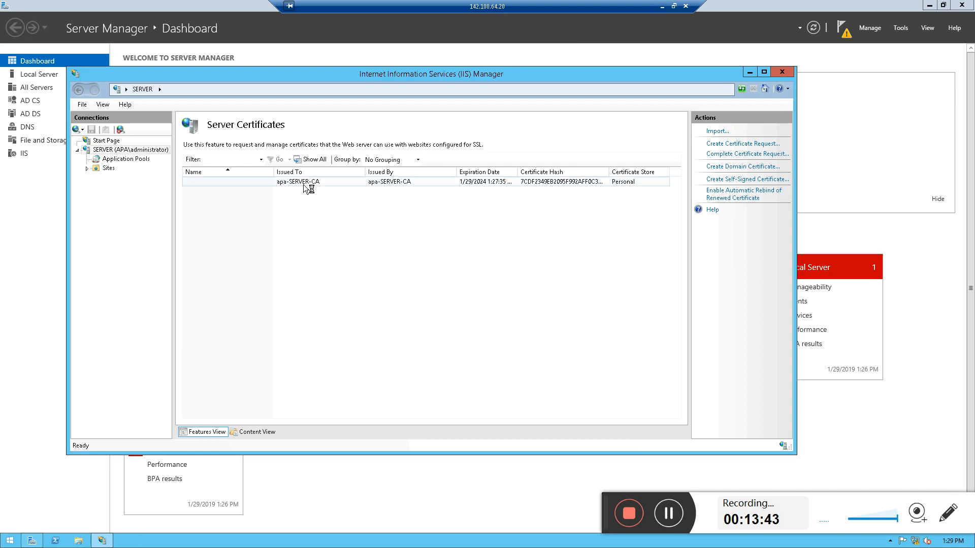
{"action": "double_click", "coordinate": [304, 184]}
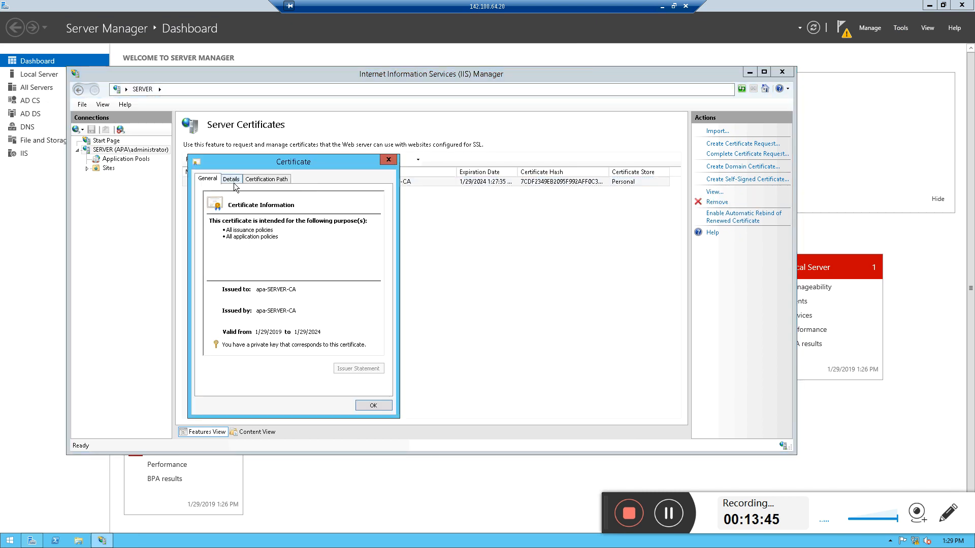
{"action": "left_click", "coordinate": [232, 179]}
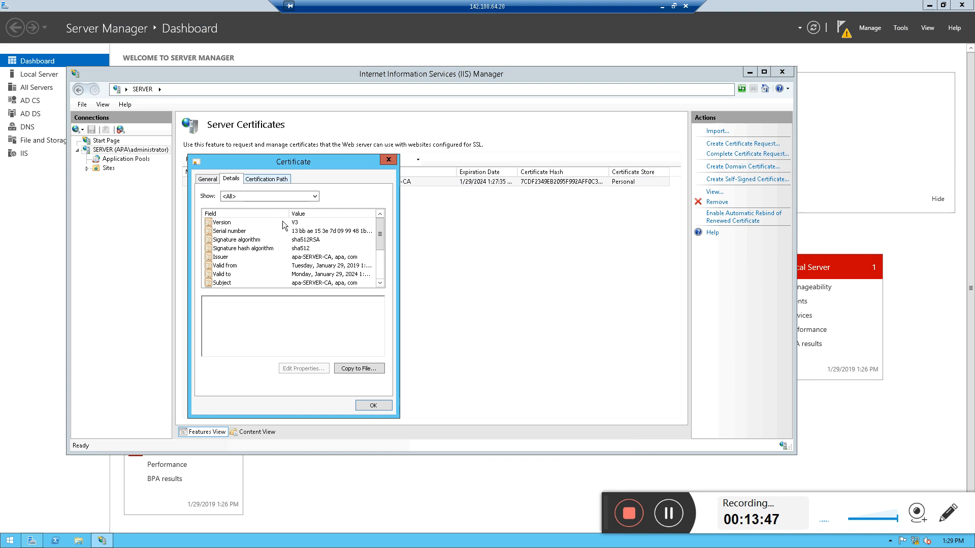
{"action": "left_click", "coordinate": [301, 240]}
{"action": "left_click", "coordinate": [303, 248]}
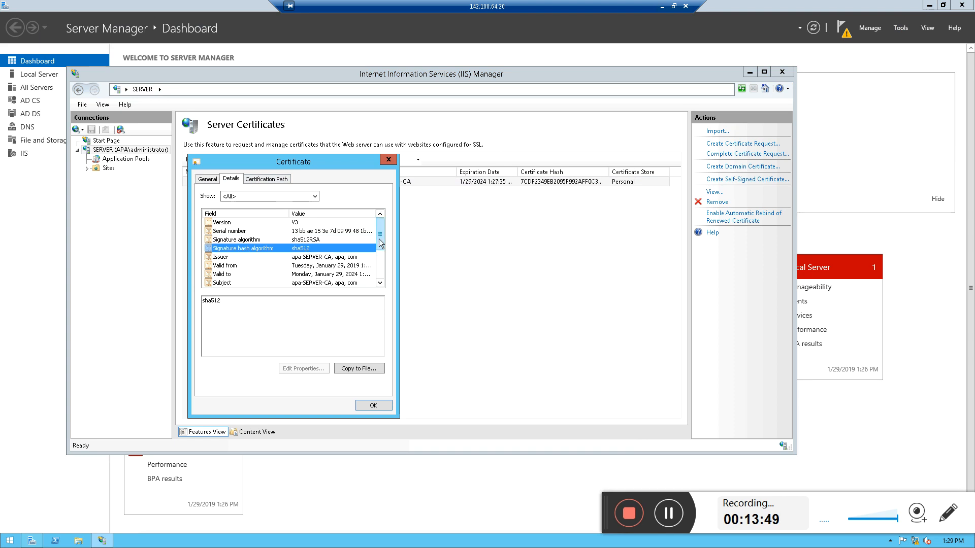
{"action": "left_click", "coordinate": [266, 179]}
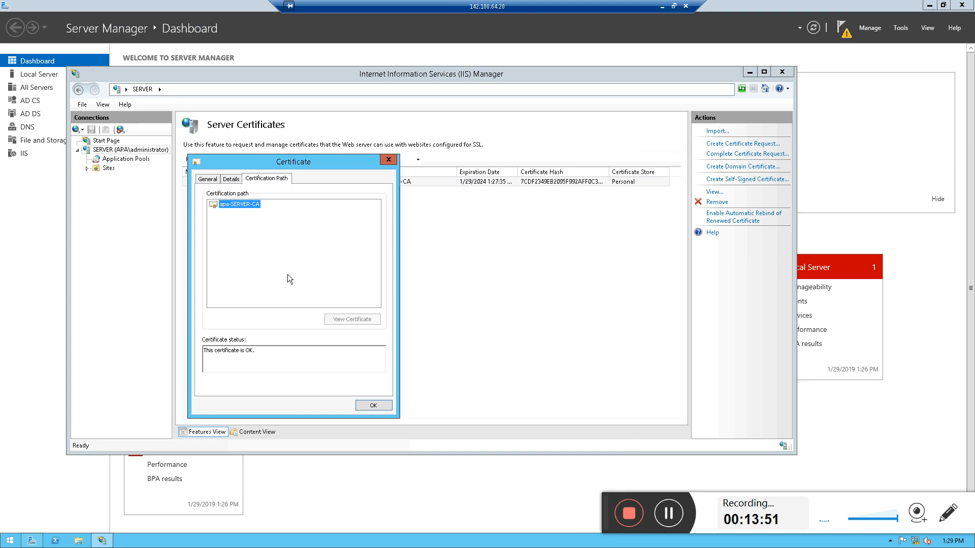
{"action": "left_click", "coordinate": [230, 179]}
{"action": "left_click", "coordinate": [202, 179]}
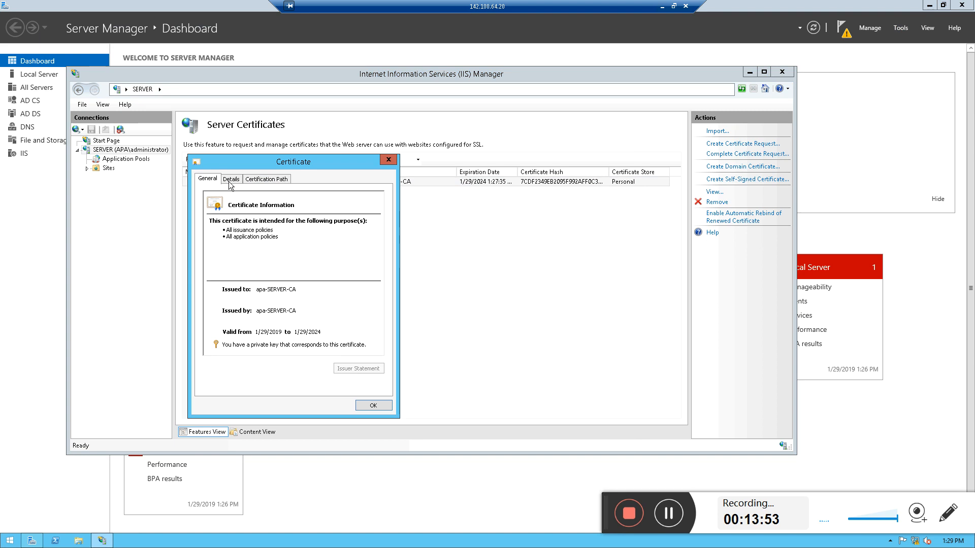
{"action": "left_click", "coordinate": [362, 404]}
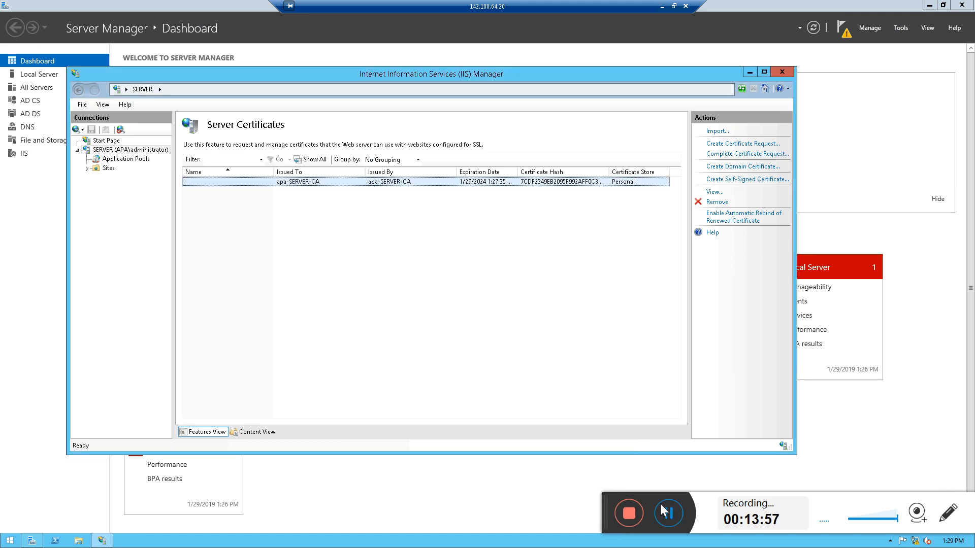
{"action": "left_click", "coordinate": [669, 513]}
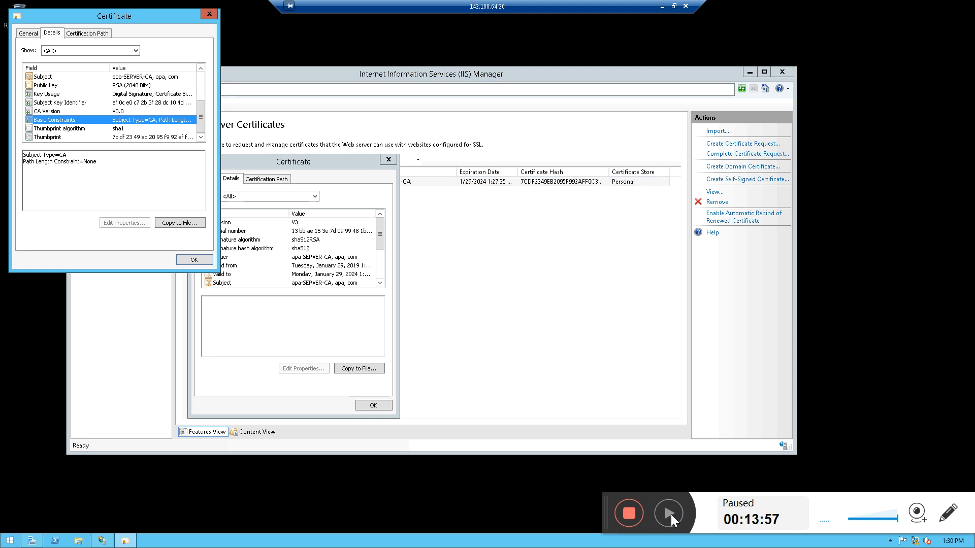
{"action": "left_click", "coordinate": [668, 513]}
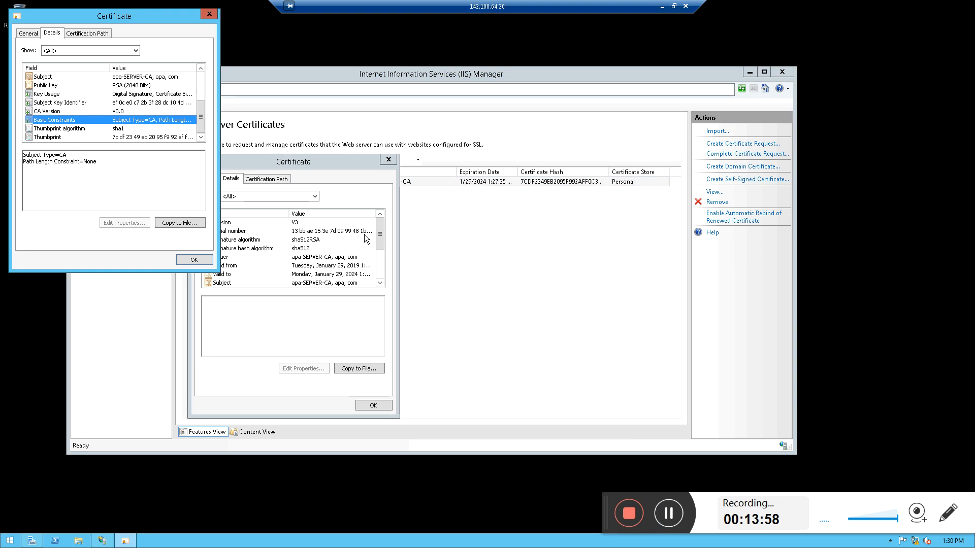
Reopen the RootCA certificate from the desktop and examine its details, including signature algorithm, subject and public key, then close it
{"action": "left_click", "coordinate": [180, 260]}
{"action": "double_click", "coordinate": [19, 58]}
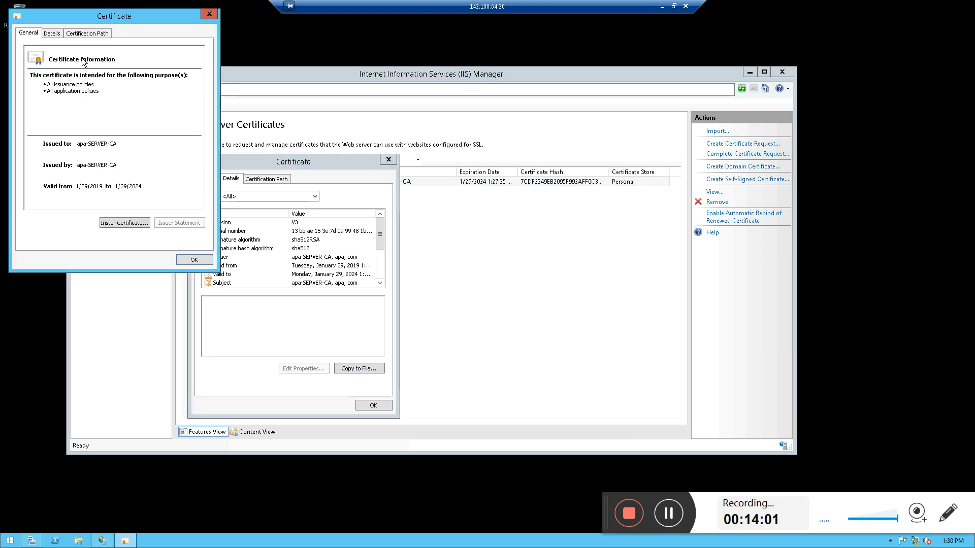
{"action": "left_click", "coordinate": [50, 33]}
{"action": "left_click", "coordinate": [78, 33]}
{"action": "left_click", "coordinate": [59, 33]}
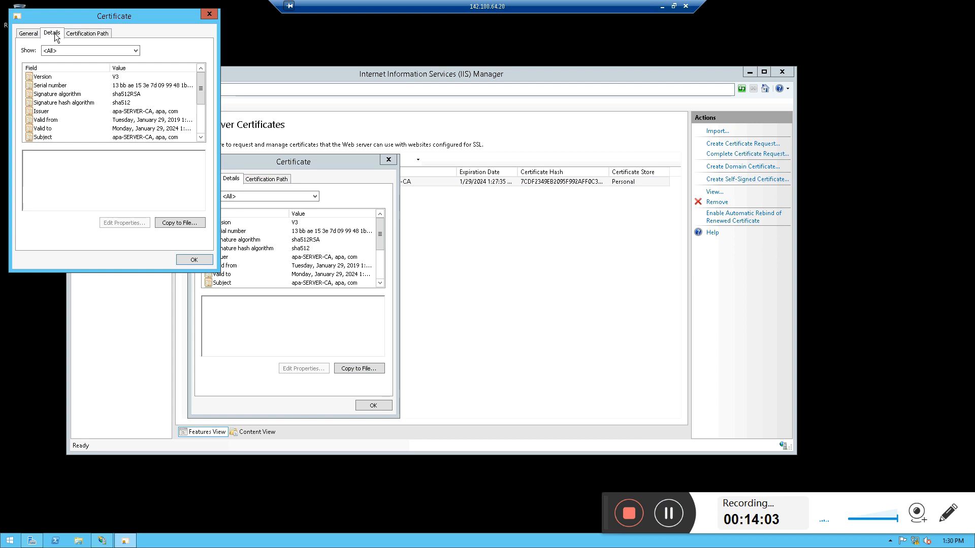
{"action": "left_click", "coordinate": [117, 94]}
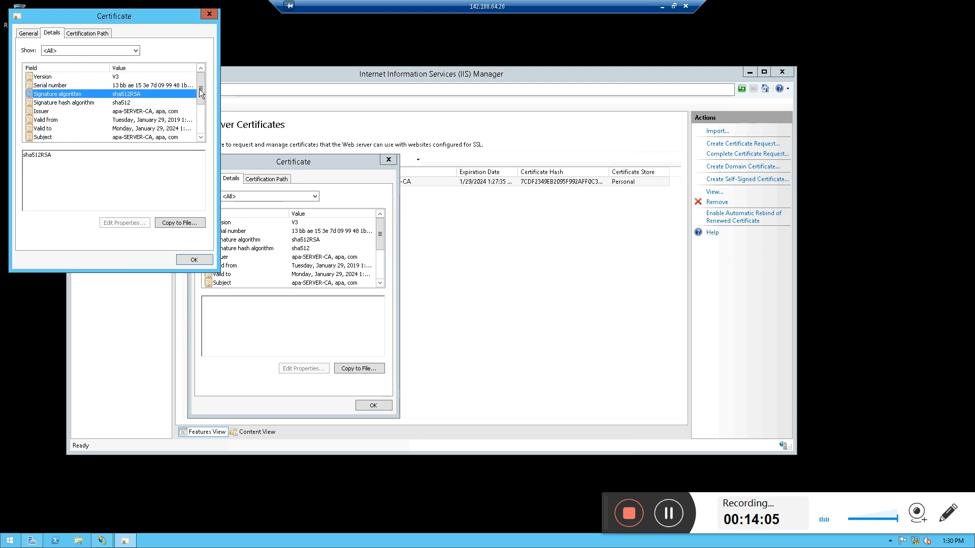
{"action": "left_click_drag", "start_coordinate": [199, 90], "coordinate": [198, 108]}
{"action": "left_click", "coordinate": [137, 102]}
{"action": "left_click", "coordinate": [138, 96]}
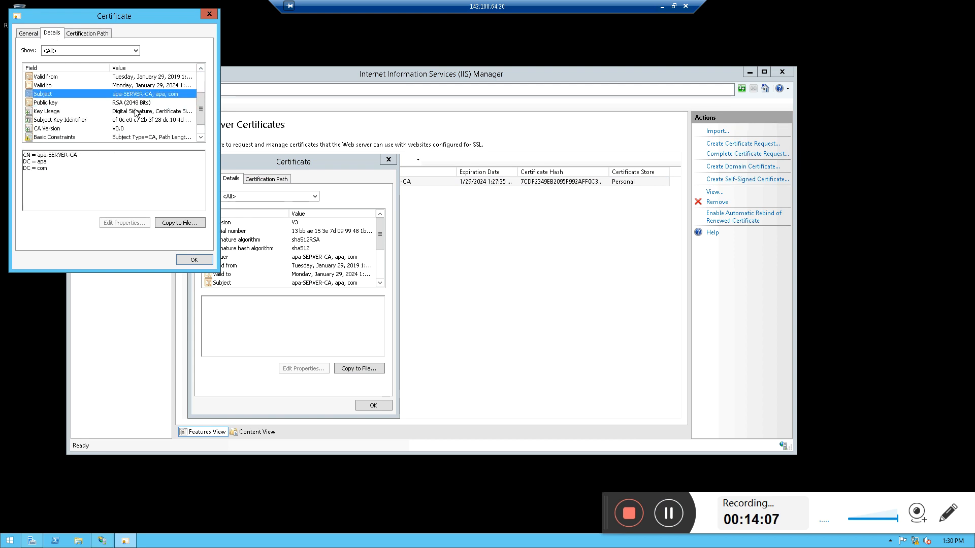
{"action": "left_click", "coordinate": [135, 112]}
{"action": "left_click", "coordinate": [140, 95]}
{"action": "left_click_drag", "start_coordinate": [38, 154], "coordinate": [93, 158]}
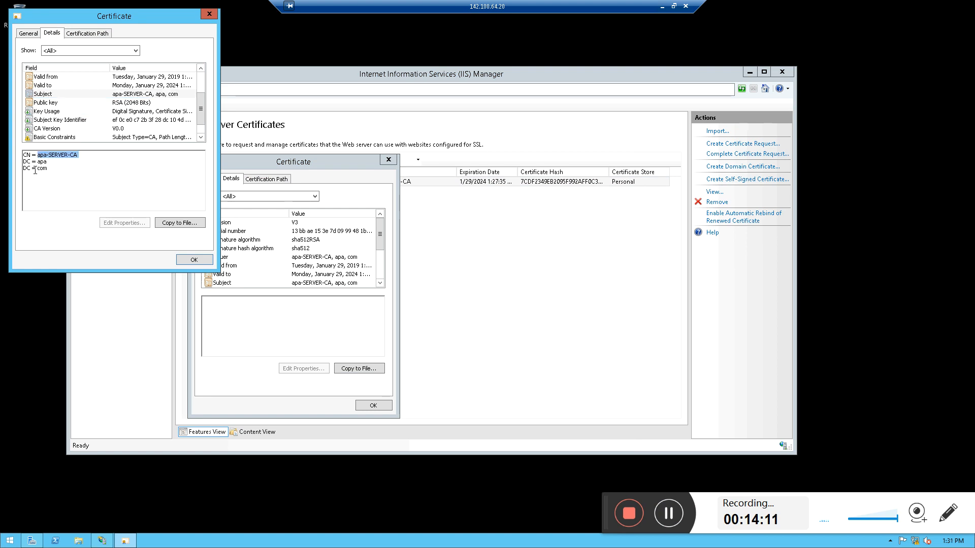
{"action": "double_click", "coordinate": [29, 169]}
{"action": "left_click", "coordinate": [124, 103]}
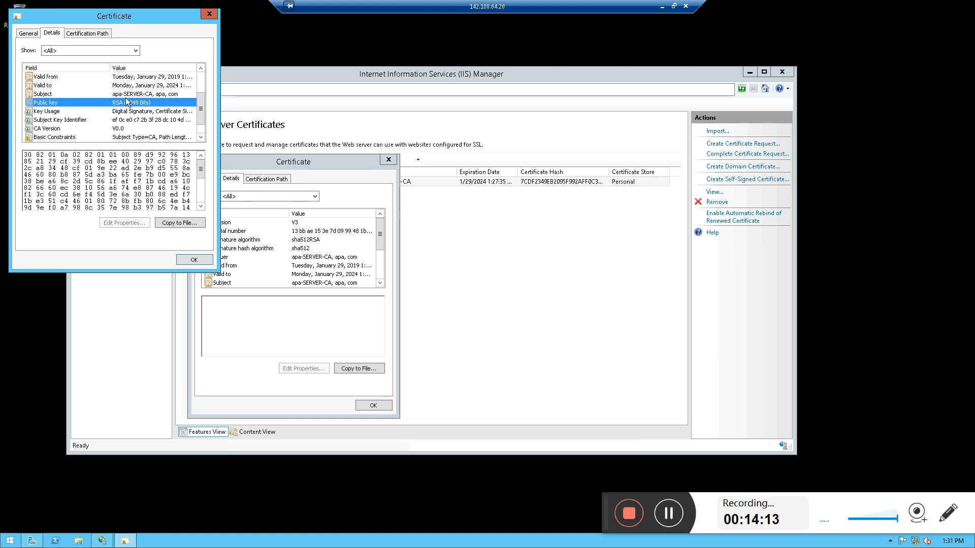
{"action": "left_click", "coordinate": [130, 95]}
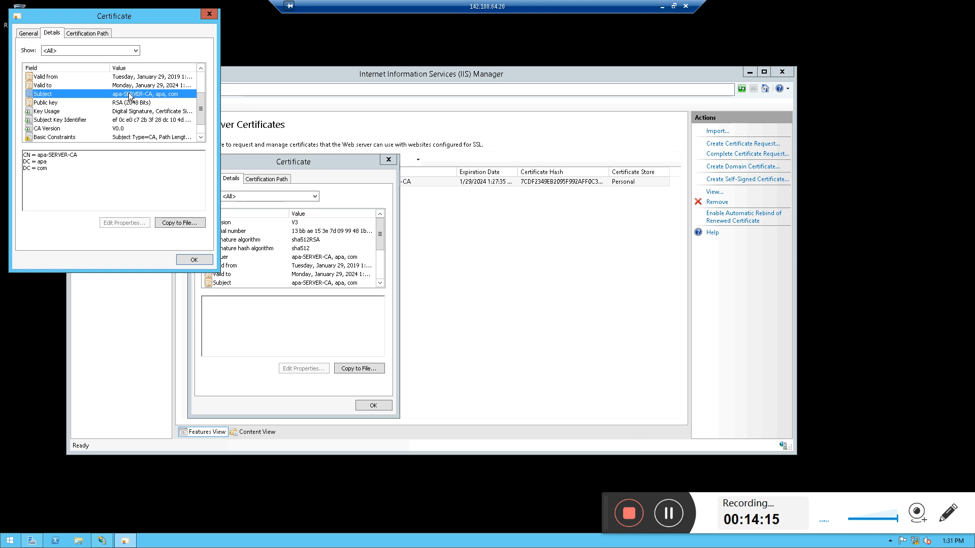
{"action": "left_click", "coordinate": [185, 260]}
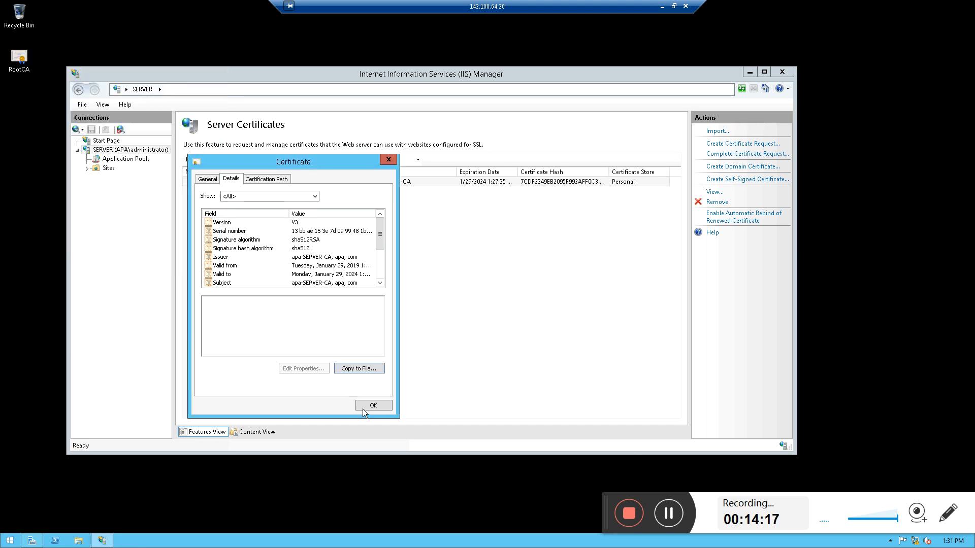
Close the certificate dialog and remove the apa-SERVER-CA certificate from the IIS server certificates
{"action": "left_click", "coordinate": [362, 409]}
{"action": "right_click", "coordinate": [334, 181]}
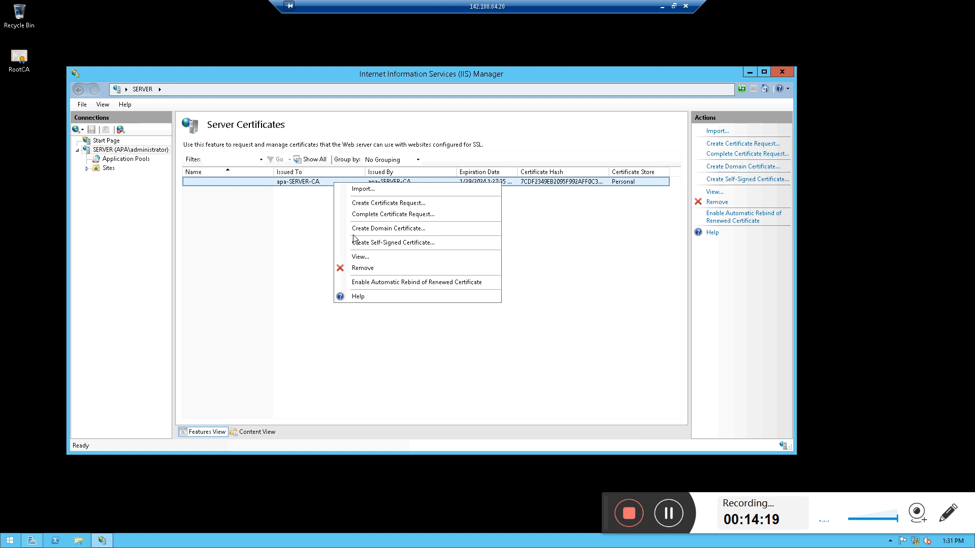
{"action": "left_click", "coordinate": [362, 268]}
{"action": "left_click", "coordinate": [503, 308]}
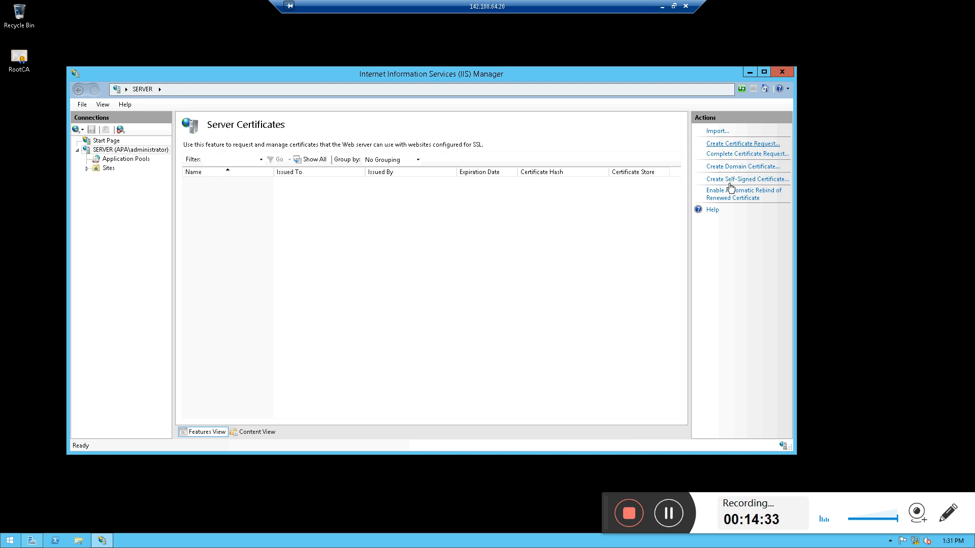
Start a certificate request with common name APA, organization APA, unit IT, city and state LAGOS, and country NG
{"action": "left_click", "coordinate": [742, 147]}
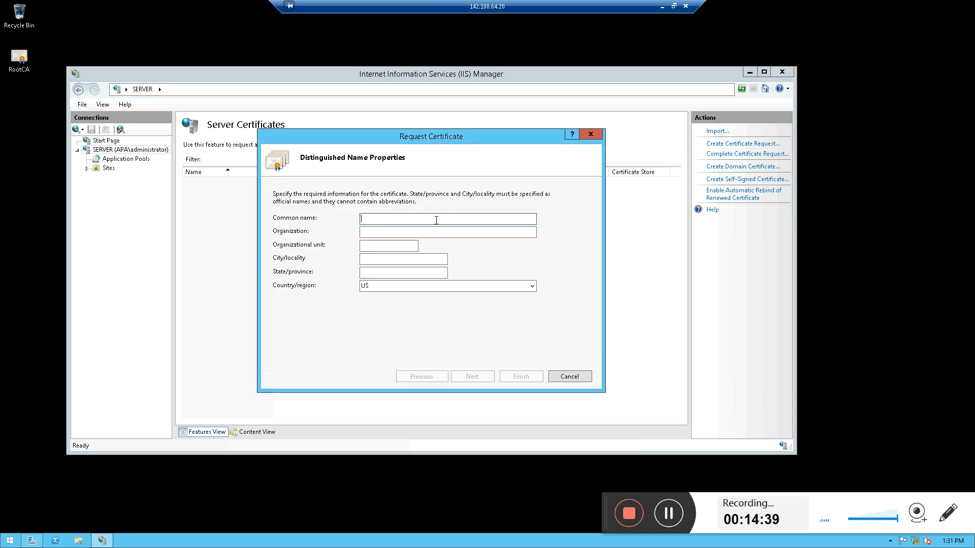
{"action": "type", "text": "APA"}
{"action": "key", "text": "Tab"}
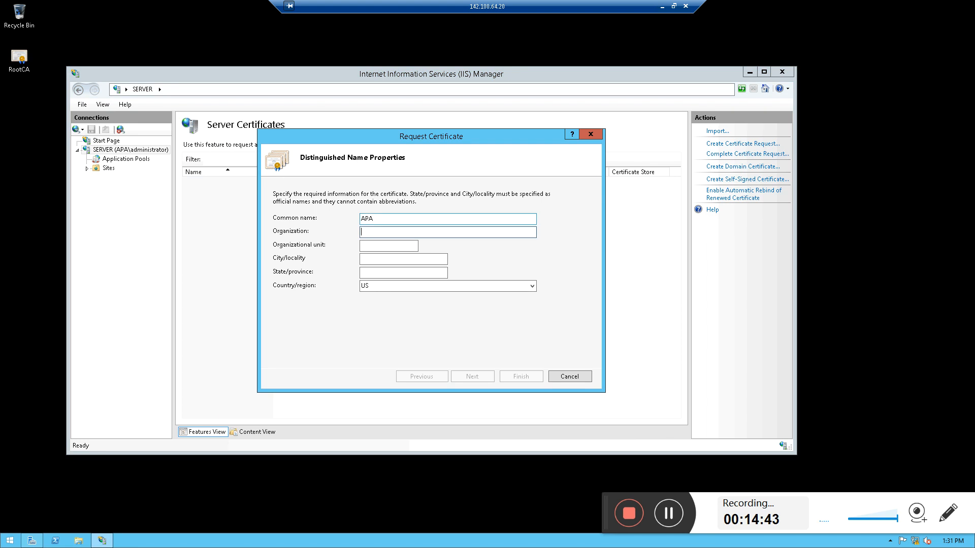
{"action": "type", "text": "APA"}
{"action": "key", "text": "Tab"}
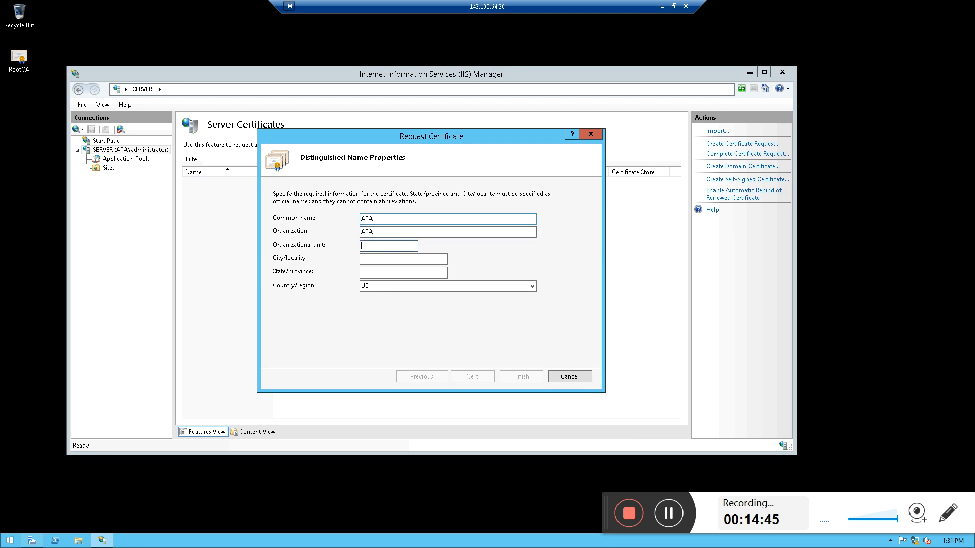
{"action": "key", "text": "Tab"}
{"action": "type", "text": "LAGOS"}
{"action": "key", "text": "Tab"}
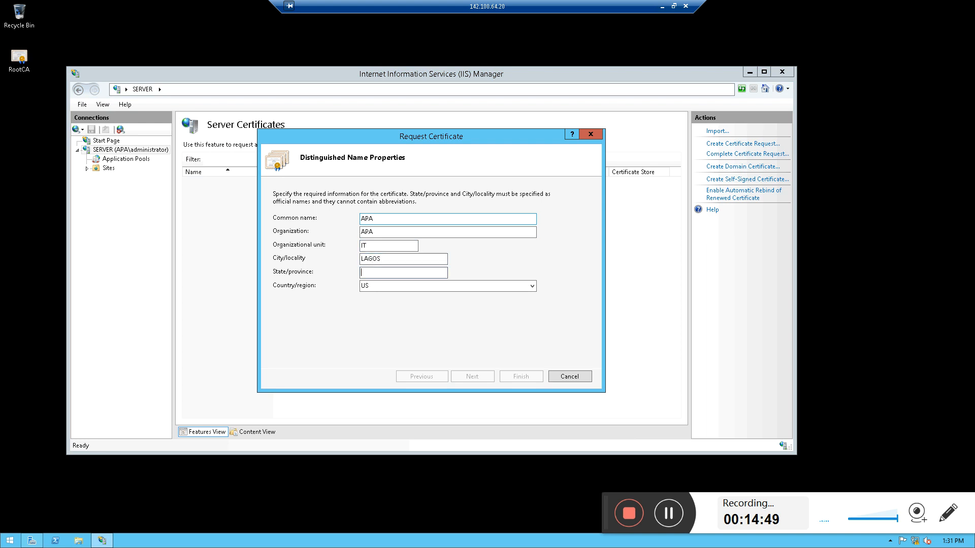
{"action": "type", "text": "LAGOS"}
{"action": "key", "text": "Tab"}
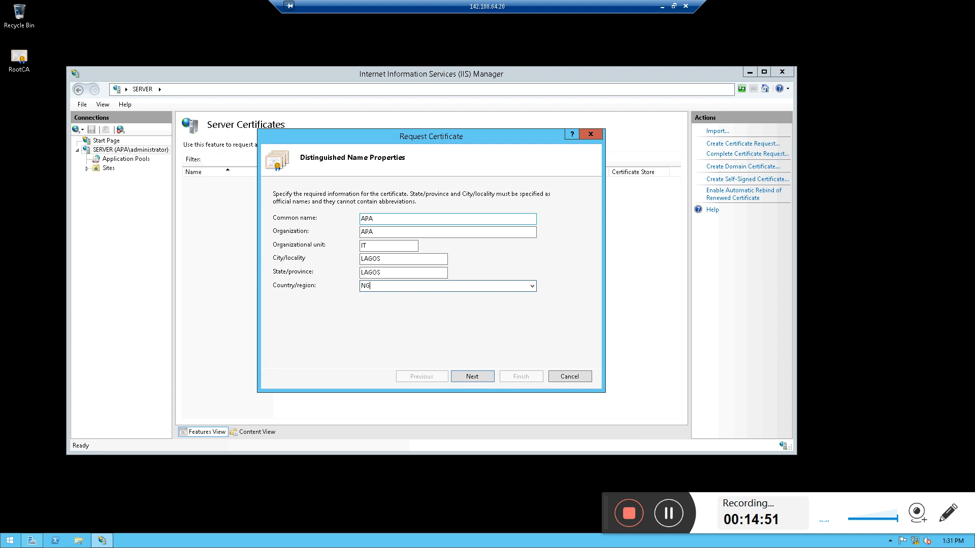
{"action": "left_click", "coordinate": [473, 378]}
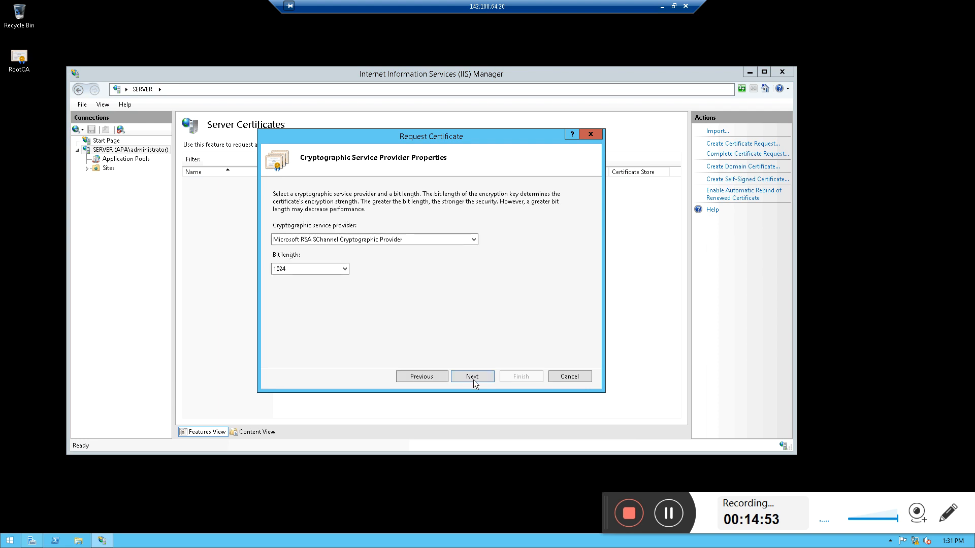
Set the request's bit length to 2048 with the Microsoft RSA SChannel provider
{"action": "left_click", "coordinate": [326, 269]}
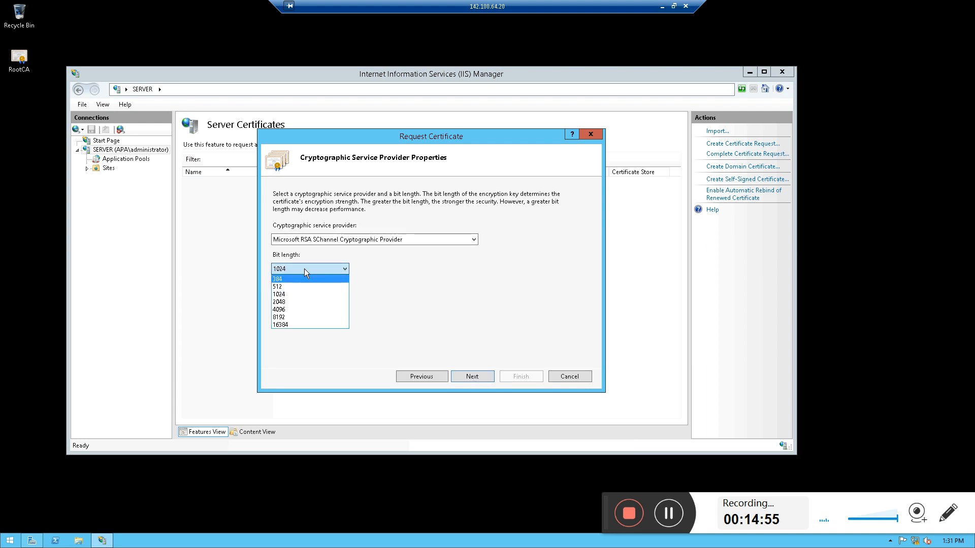
{"action": "left_click", "coordinate": [304, 269]}
{"action": "left_click", "coordinate": [297, 267]}
{"action": "left_click", "coordinate": [286, 302]}
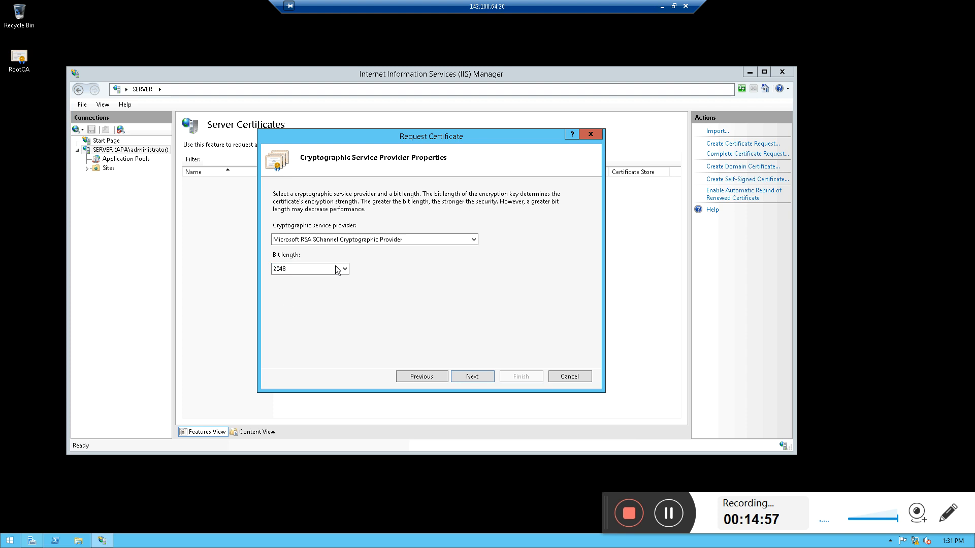
{"action": "left_click", "coordinate": [468, 376]}
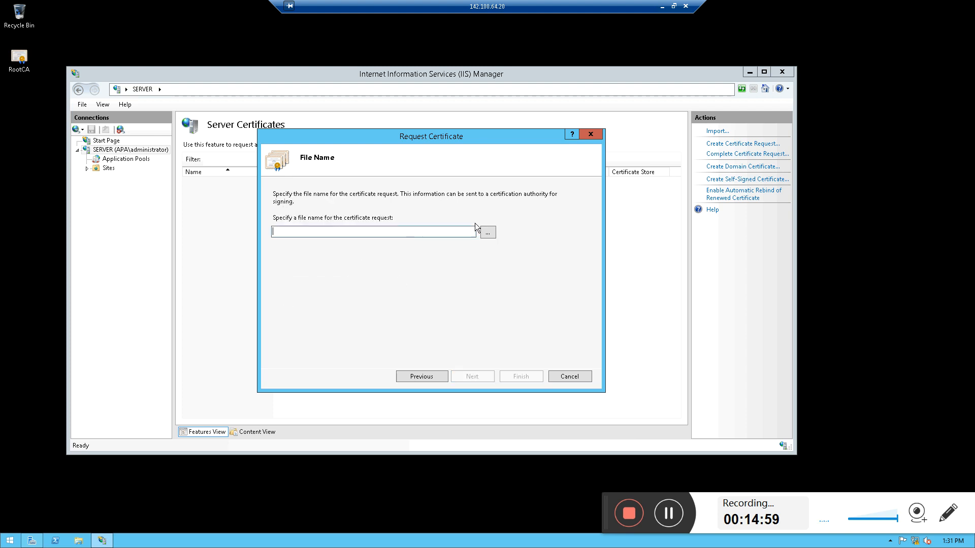
Save the certificate request as a text file in Documents and finish the request wizard
{"action": "left_click", "coordinate": [486, 231]}
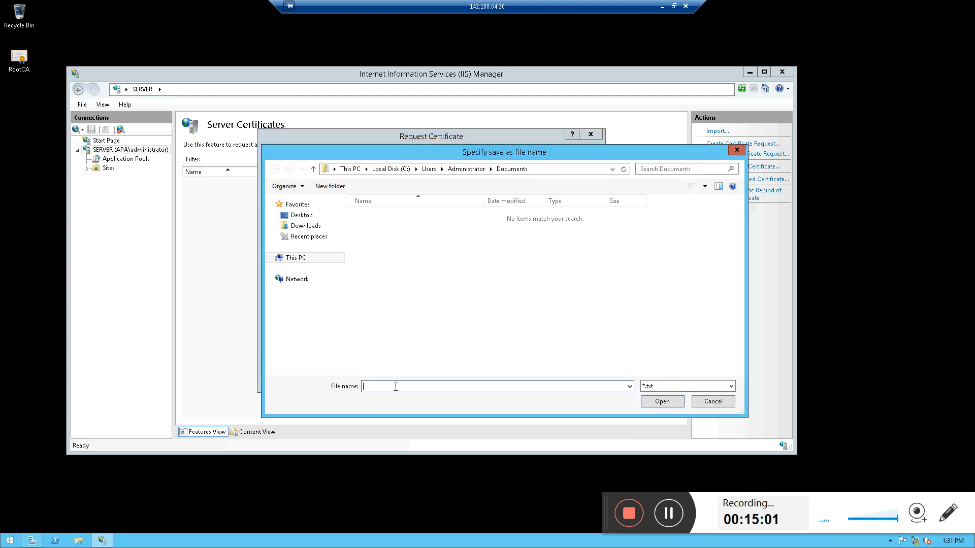
{"action": "type", "text": "rOOT"}
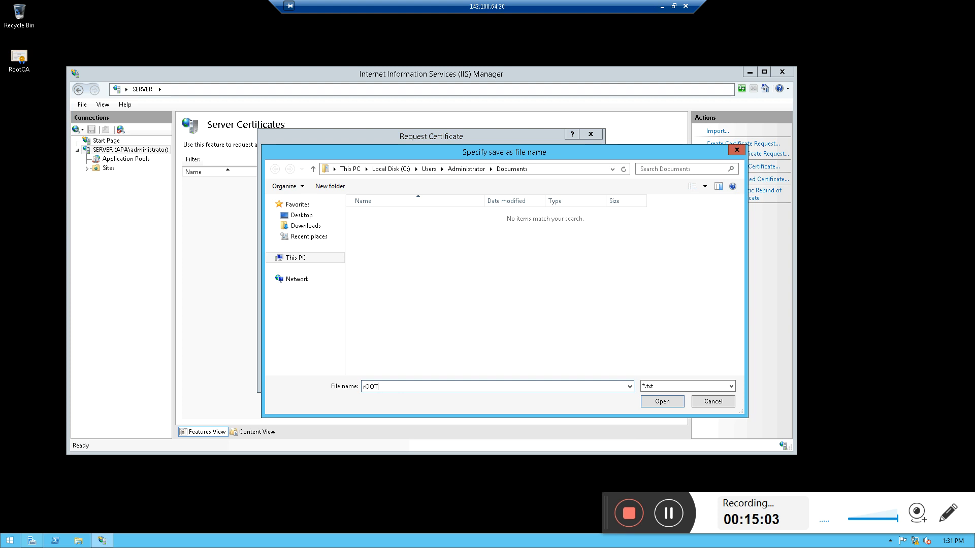
{"action": "key", "text": "BackSpace"}
{"action": "key", "text": "BackSpace"}
{"action": "key", "text": "BackSpace"}
{"action": "key", "text": "BackSpace"}
{"action": "type", "text": "R"}
{"action": "left_click", "coordinate": [663, 401]}
{"action": "left_click", "coordinate": [515, 382]}
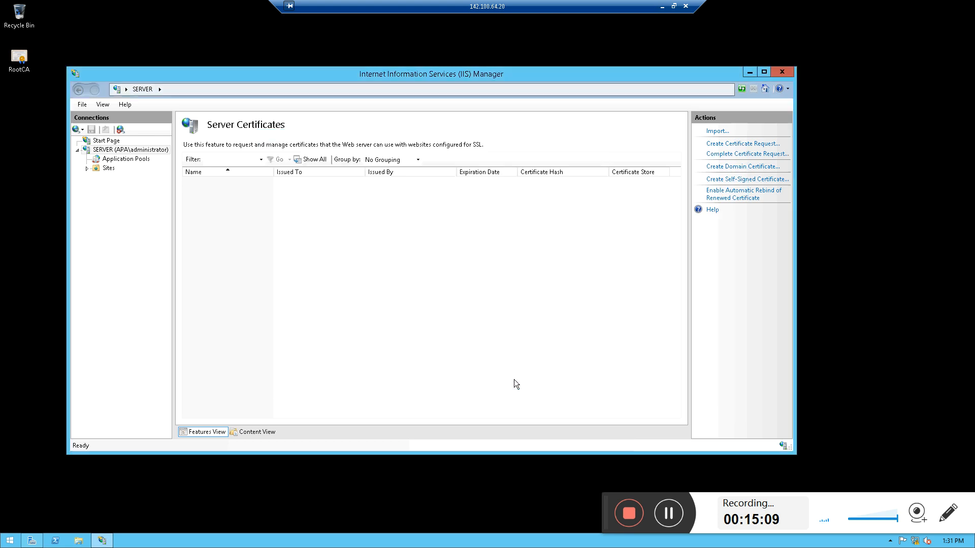
Create a self-signed certificate named RootCA in the Personal store
{"action": "left_click", "coordinate": [740, 181]}
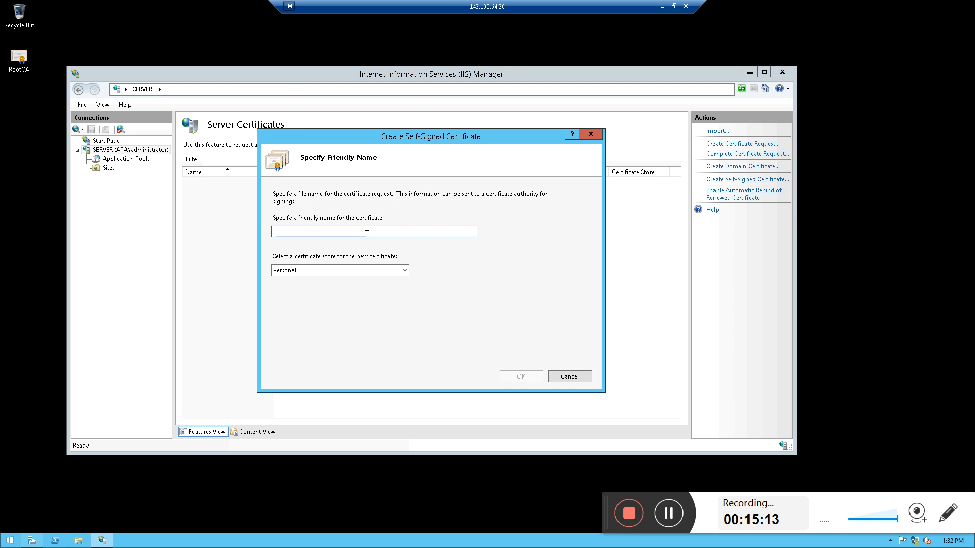
{"action": "type", "text": "RootCA"}
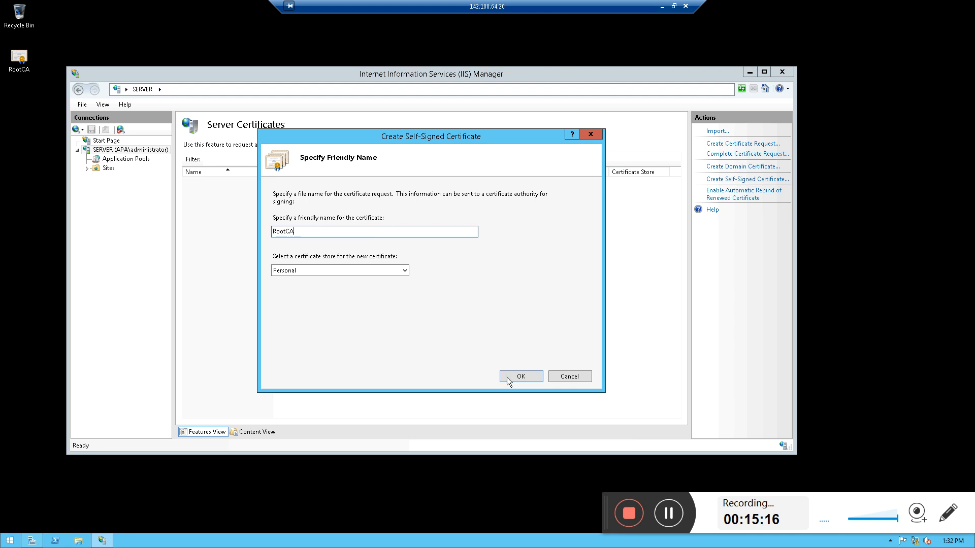
{"action": "left_click", "coordinate": [507, 376]}
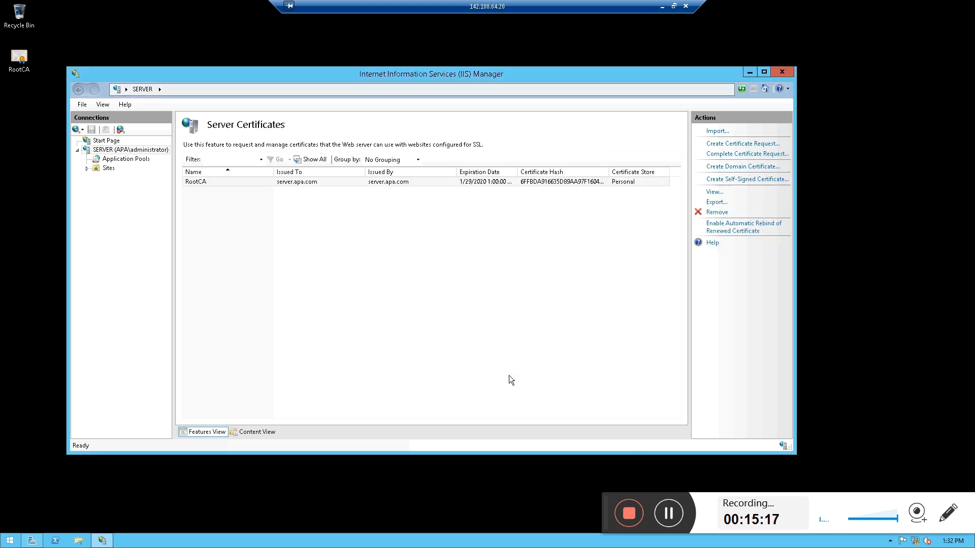
Open the RootCA certificate and examine its intended purposes on the general page
{"action": "left_click", "coordinate": [285, 183]}
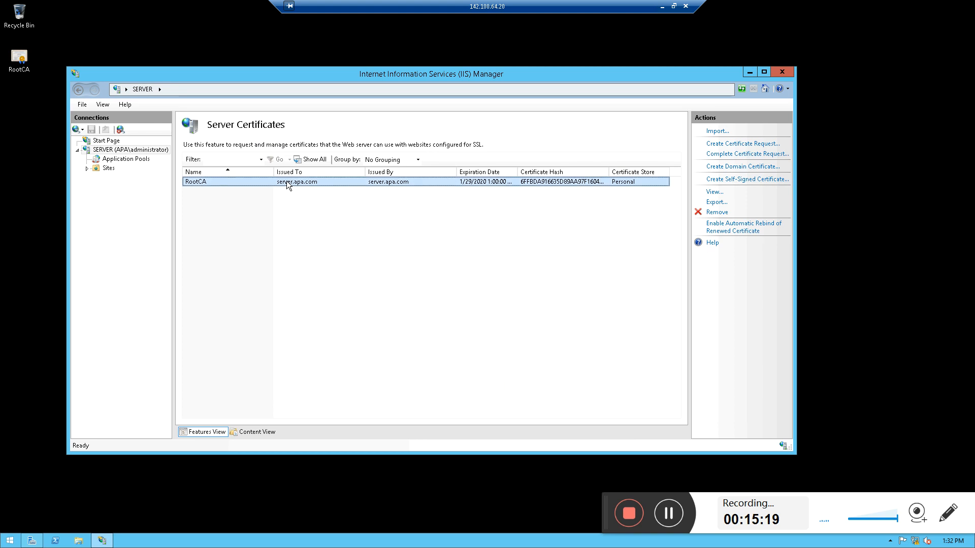
{"action": "right_click", "coordinate": [287, 180]}
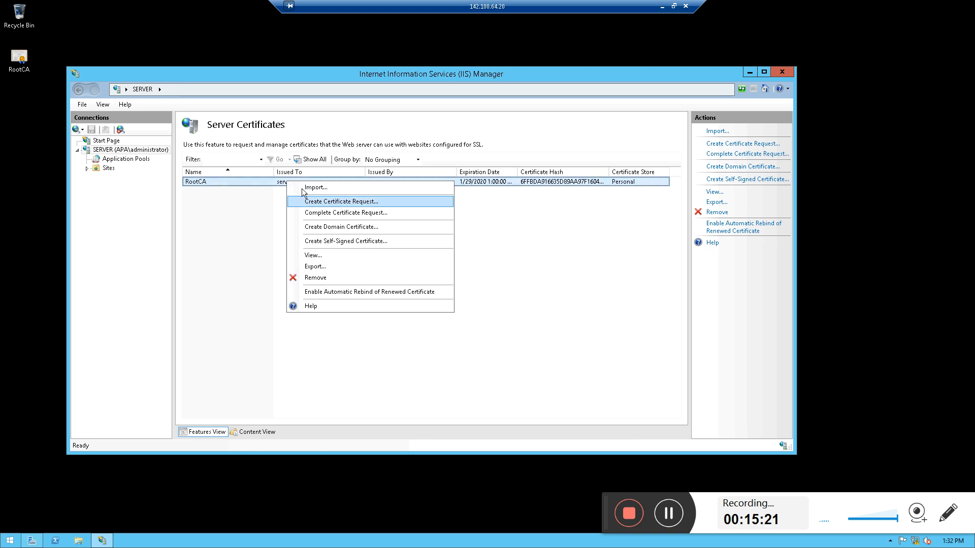
{"action": "left_click", "coordinate": [273, 185]}
{"action": "double_click", "coordinate": [273, 184]}
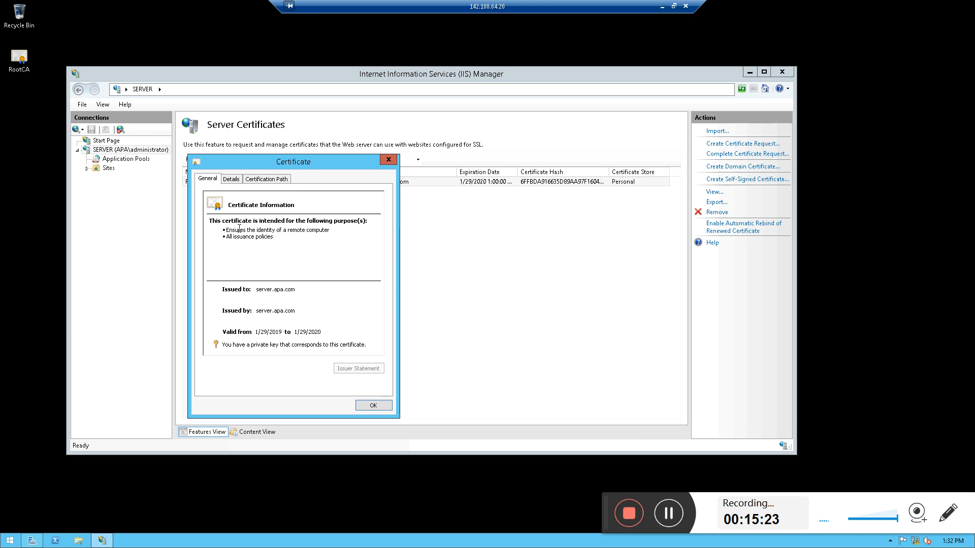
{"action": "left_click_drag", "start_coordinate": [238, 230], "coordinate": [343, 229]}
{"action": "left_click_drag", "start_coordinate": [225, 237], "coordinate": [282, 239]}
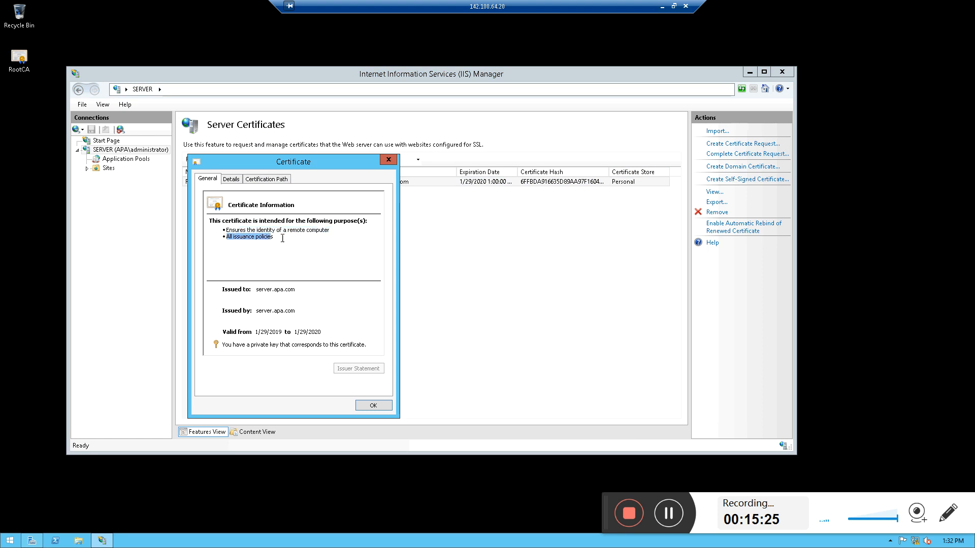
Examine the RootCA certificate details, including subject, key usage, enhanced key usage, thumbprint, friendly name and validity
{"action": "left_click", "coordinate": [237, 181]}
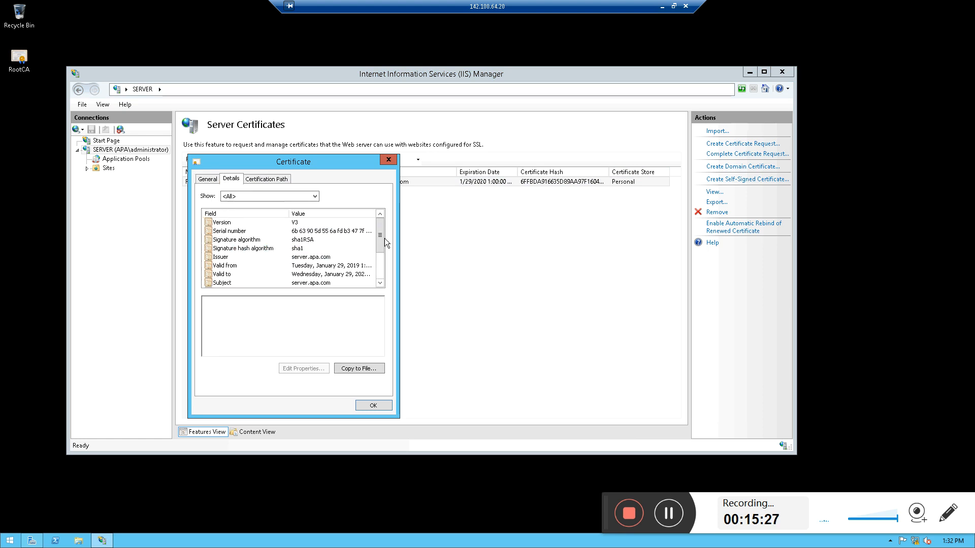
{"action": "left_click_drag", "start_coordinate": [383, 236], "coordinate": [381, 256]}
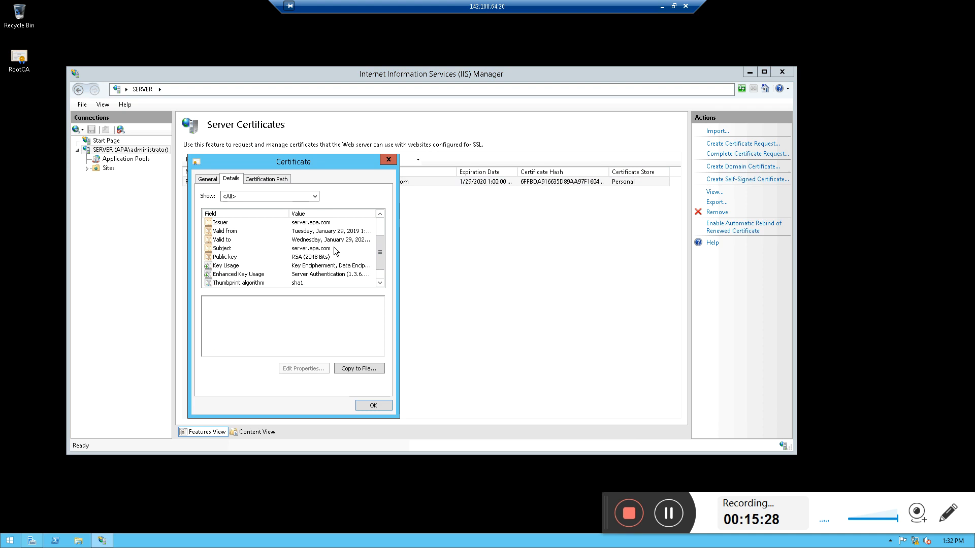
{"action": "left_click", "coordinate": [298, 249]}
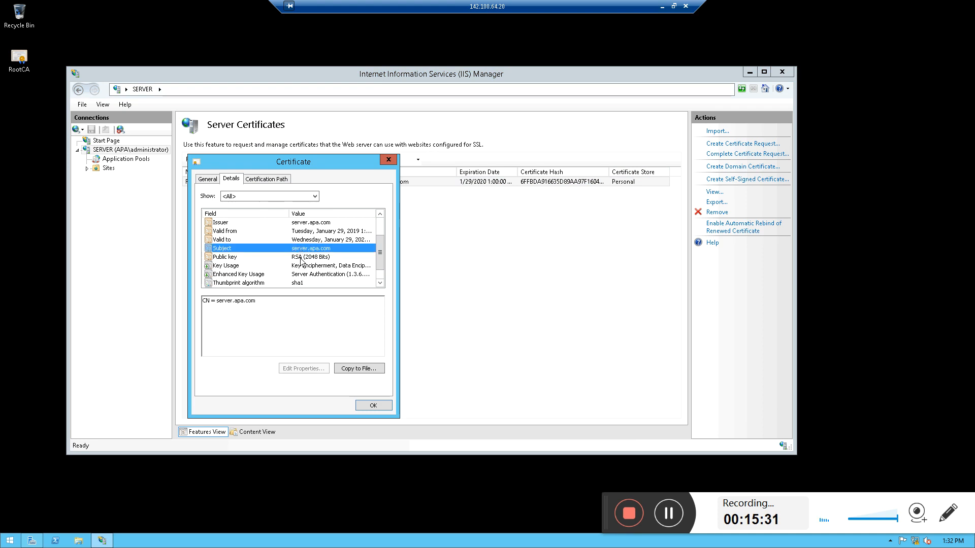
{"action": "left_click", "coordinate": [319, 265]}
{"action": "left_click", "coordinate": [313, 274]}
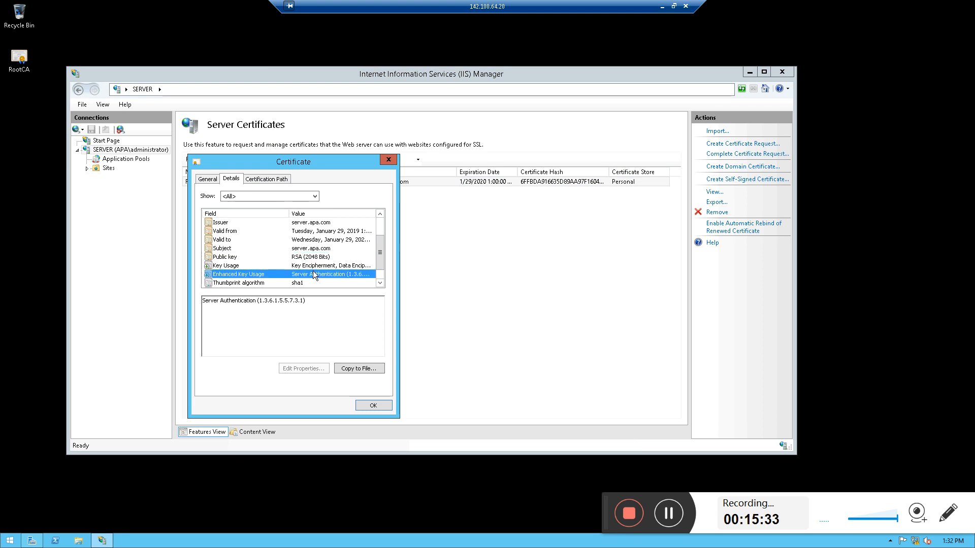
{"action": "left_click_drag", "start_coordinate": [381, 248], "coordinate": [381, 268]}
{"action": "left_click", "coordinate": [299, 265]}
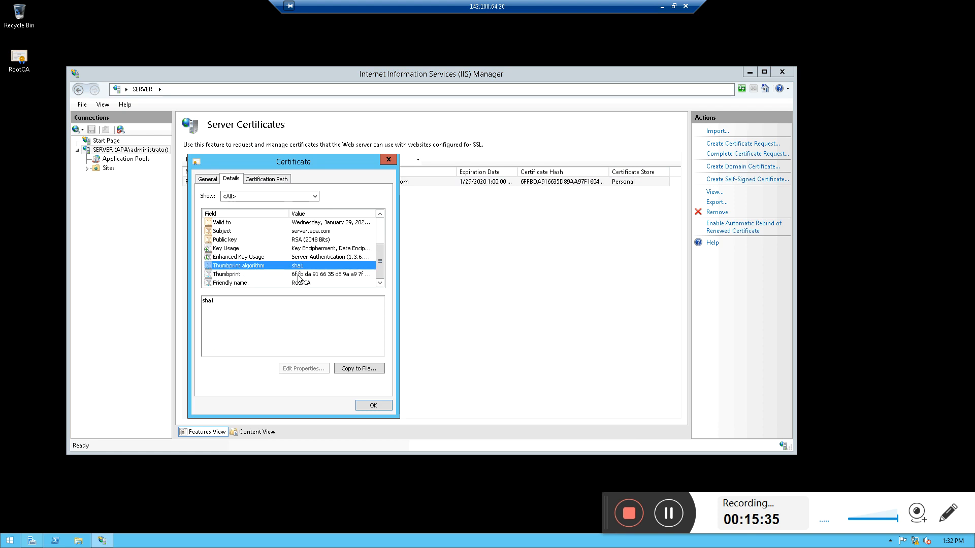
{"action": "left_click", "coordinate": [300, 274]}
{"action": "left_click", "coordinate": [308, 283]}
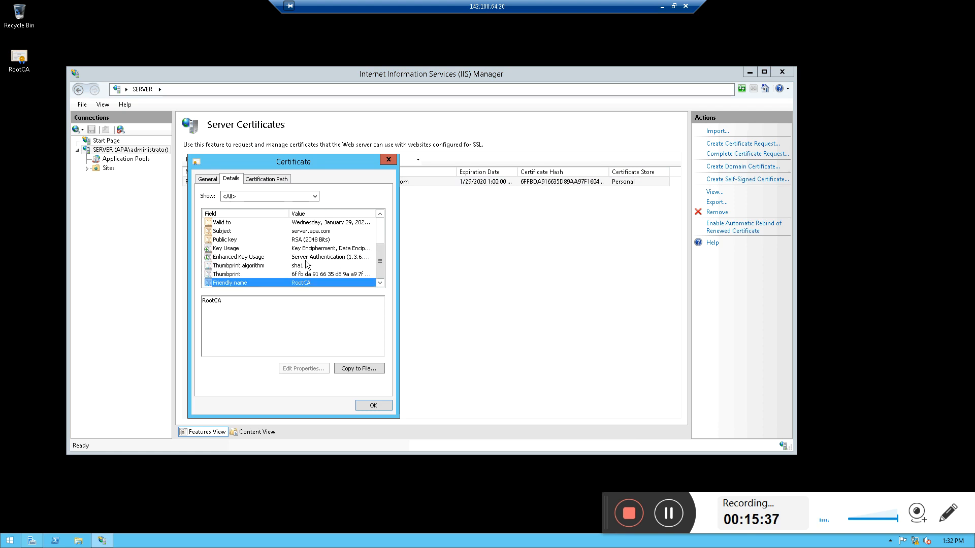
{"action": "left_click", "coordinate": [312, 233]}
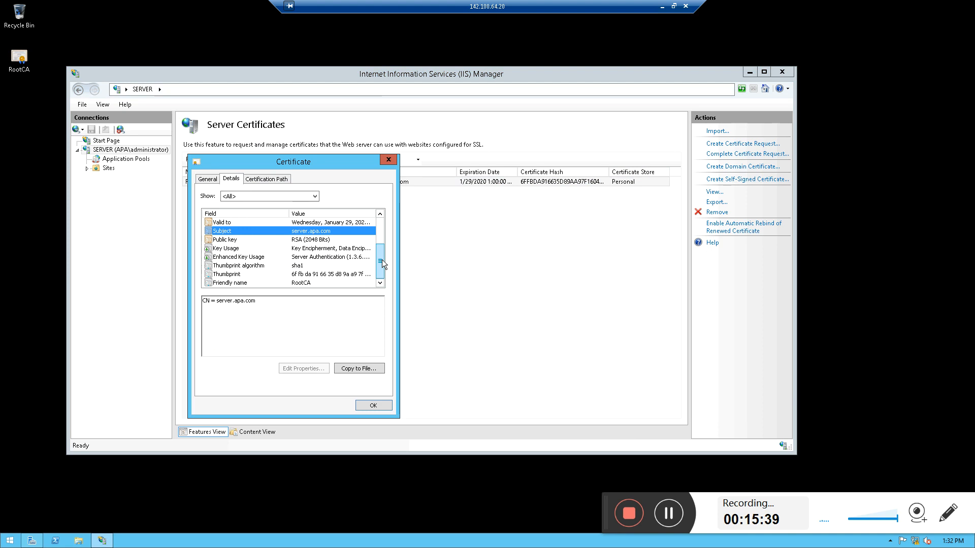
{"action": "left_click_drag", "start_coordinate": [382, 260], "coordinate": [384, 252]}
{"action": "left_click", "coordinate": [316, 249]}
{"action": "left_click", "coordinate": [318, 239]}
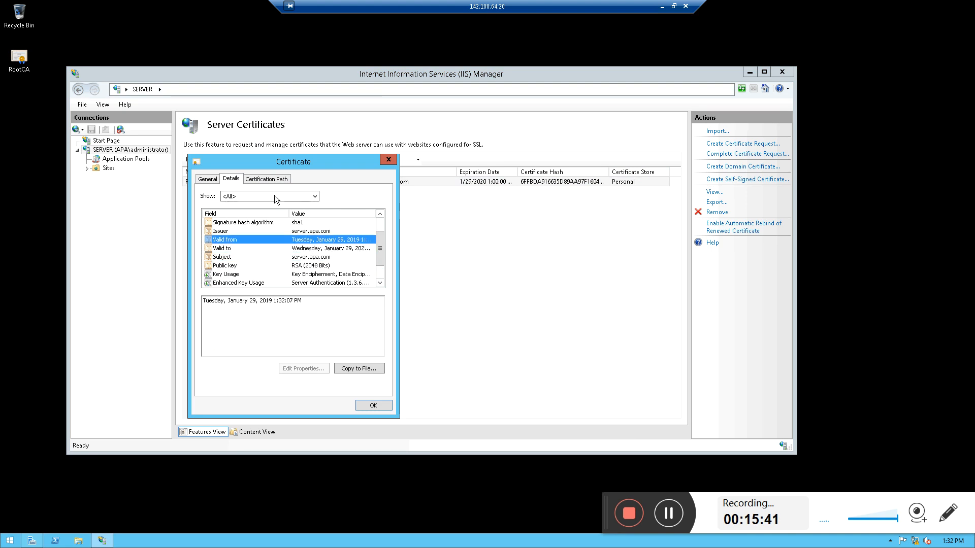
View the RootCA certification path, return to general info, and close the certificate
{"action": "left_click", "coordinate": [266, 179]}
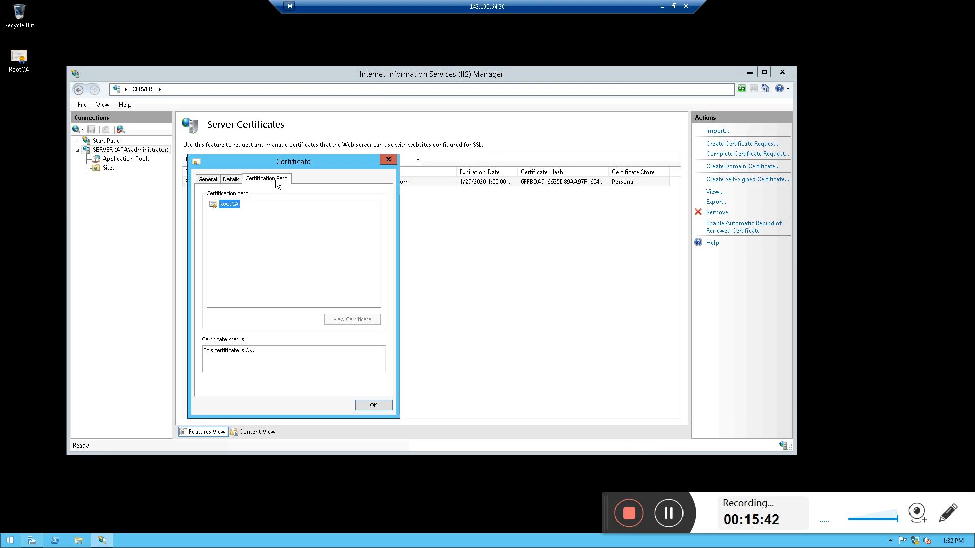
{"action": "left_click", "coordinate": [216, 179]}
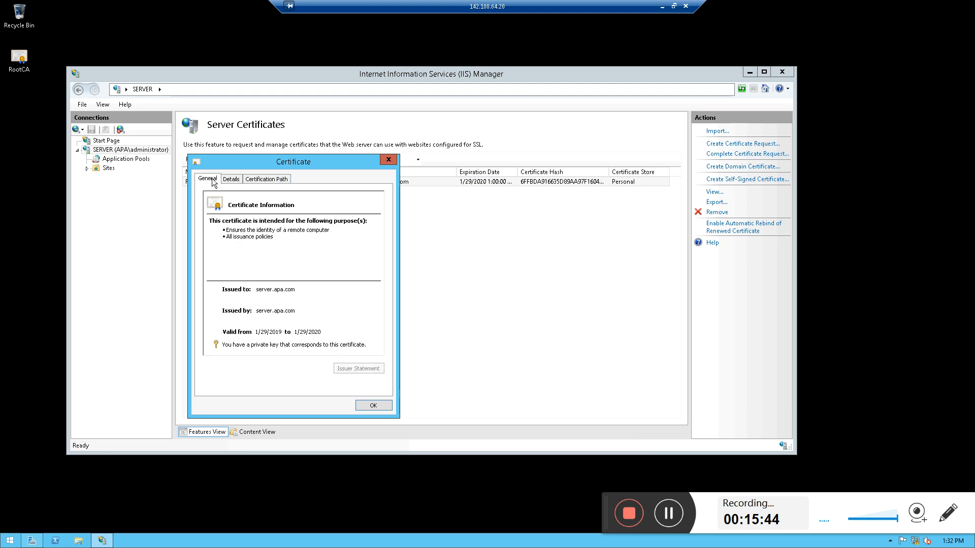
{"action": "left_click", "coordinate": [374, 404]}
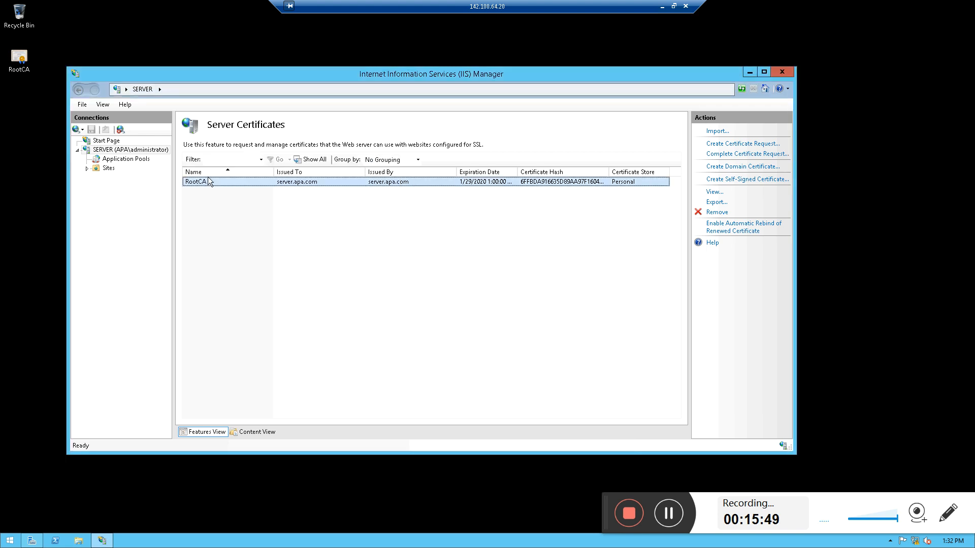
Open the RootCA certificate and start the export to file, without the private key, in Base-64 X.509 format
{"action": "left_click", "coordinate": [22, 60]}
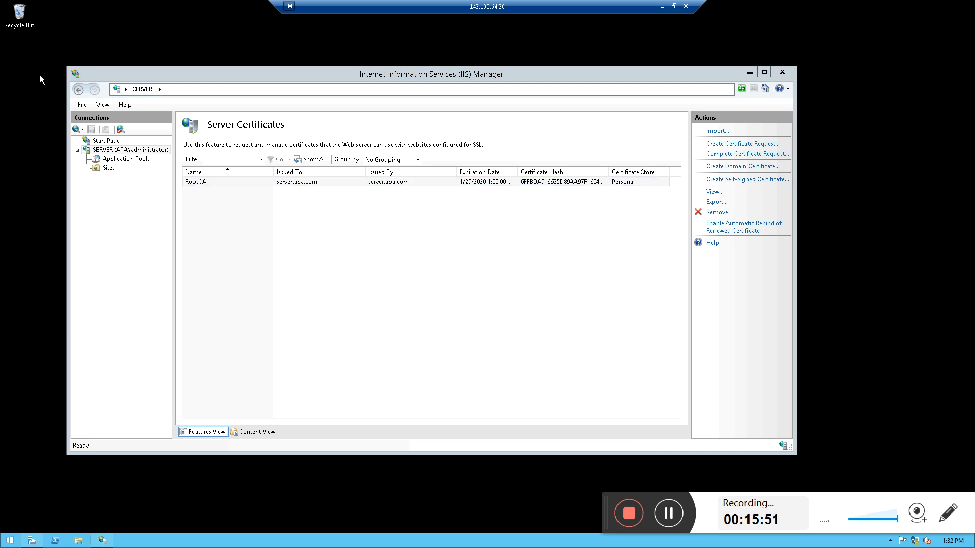
{"action": "left_click", "coordinate": [208, 182]}
{"action": "double_click", "coordinate": [284, 182]}
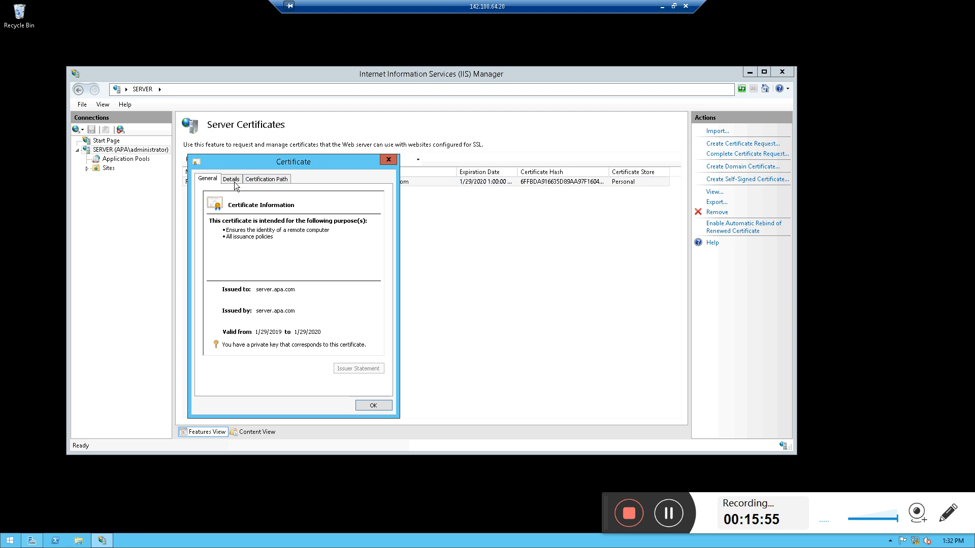
{"action": "left_click", "coordinate": [234, 183]}
{"action": "left_click", "coordinate": [358, 368]}
{"action": "left_click", "coordinate": [360, 407]}
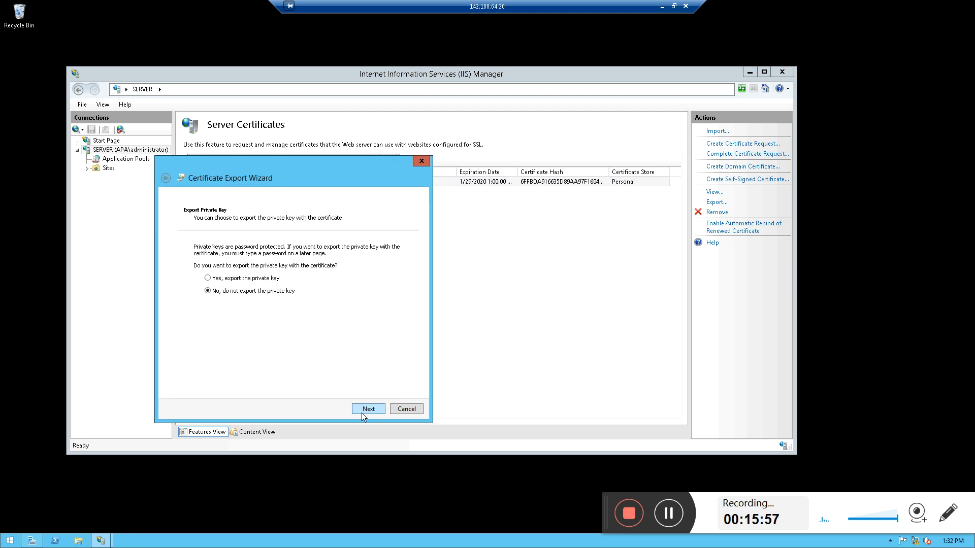
{"action": "left_click", "coordinate": [369, 411]}
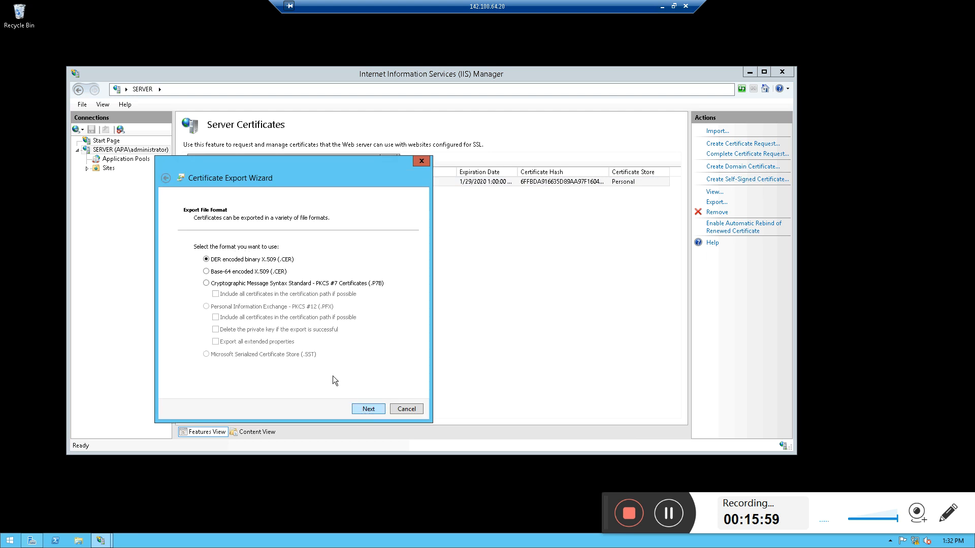
{"action": "left_click", "coordinate": [368, 409]}
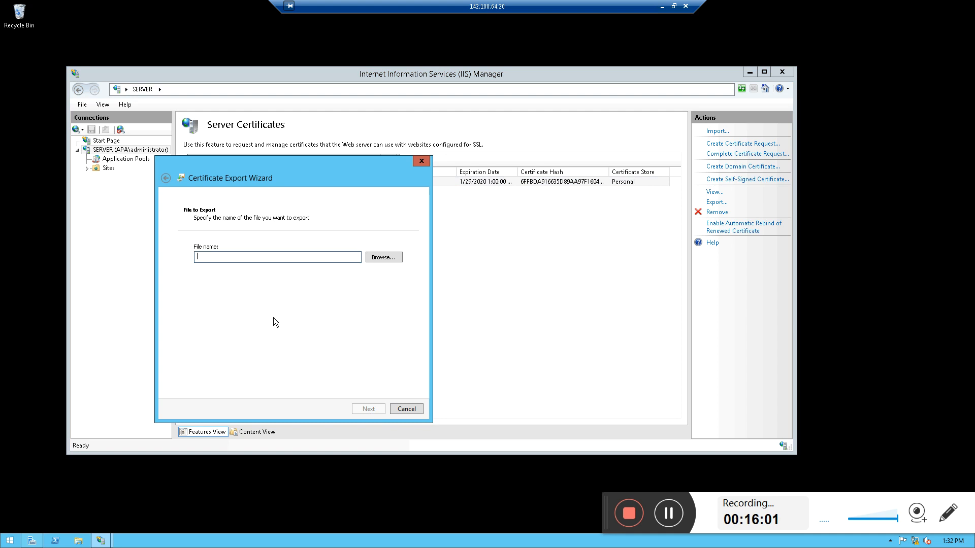
Save the export as RootCA.cer on the Desktop and finish the Certificate Export Wizard
{"action": "type", "text": "RooTCA"}
{"action": "left_click", "coordinate": [395, 259]}
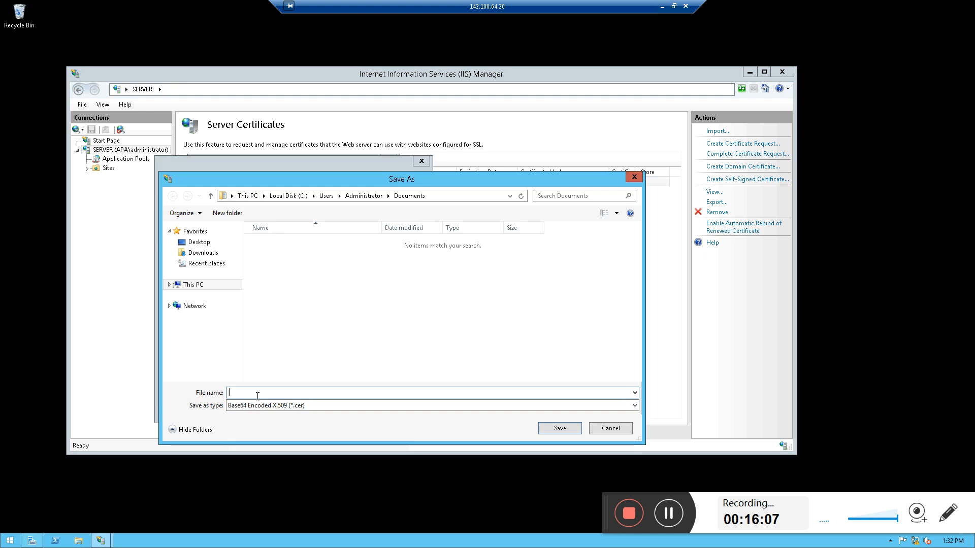
{"action": "type", "text": "Root"}
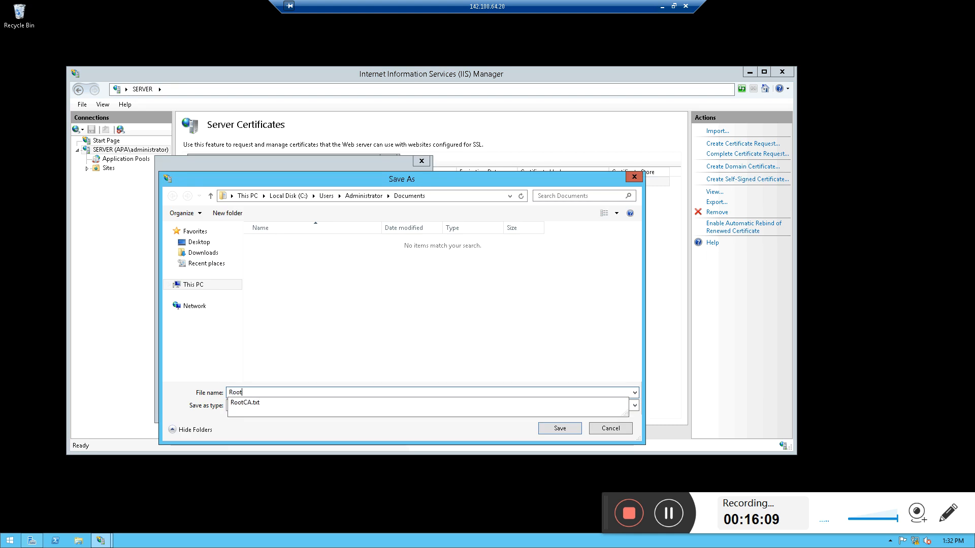
{"action": "type", "text": "CA"}
{"action": "left_click", "coordinate": [200, 242]}
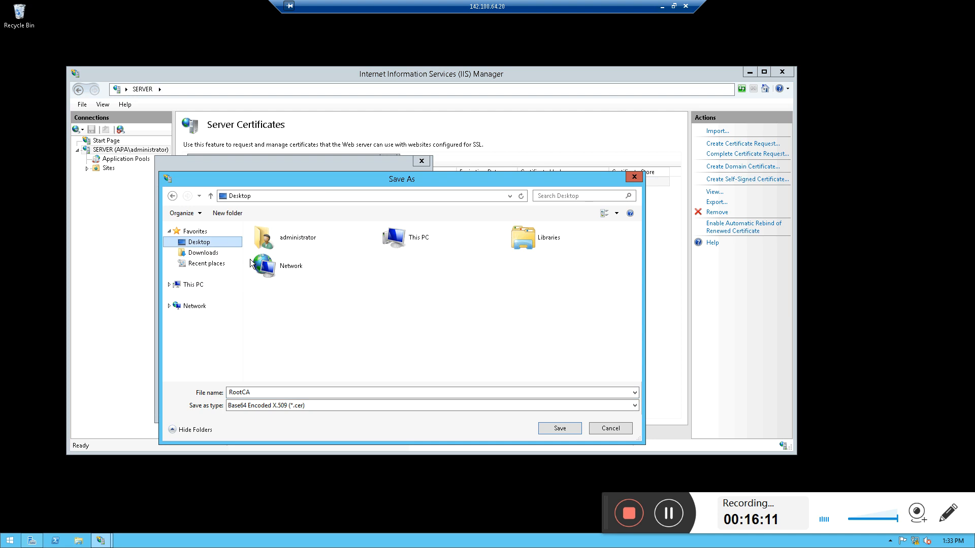
{"action": "left_click", "coordinate": [558, 429]}
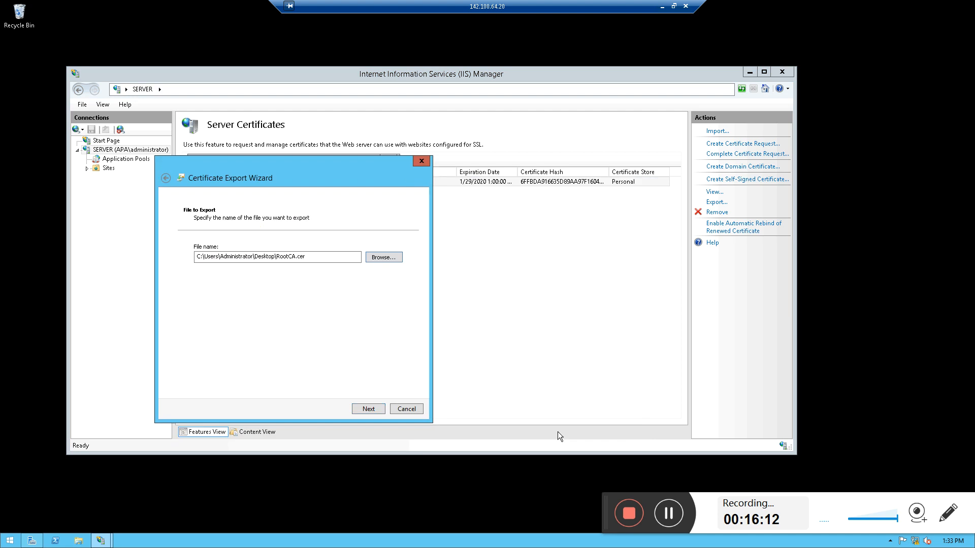
{"action": "left_click", "coordinate": [361, 407]}
{"action": "left_click", "coordinate": [372, 411]}
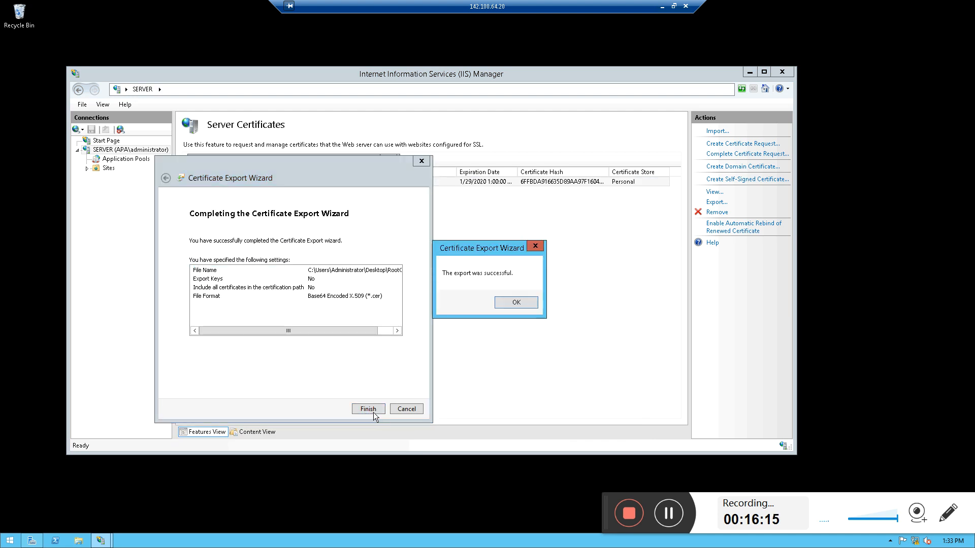
{"action": "left_click", "coordinate": [516, 302]}
Open the exported RootCA file from the desktop and examine its general info, details and certification path
{"action": "left_click", "coordinate": [29, 66]}
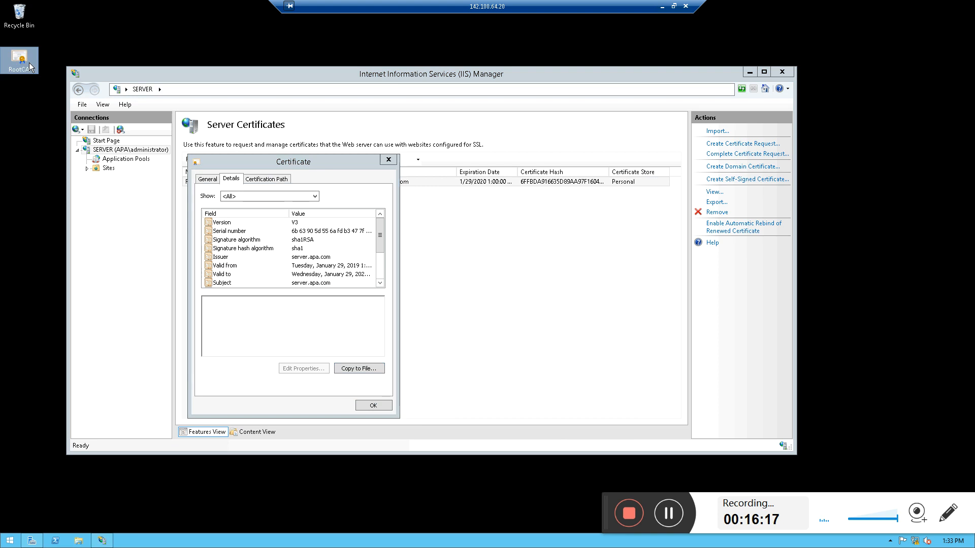
{"action": "right_click", "coordinate": [29, 62]}
{"action": "left_click", "coordinate": [42, 68]}
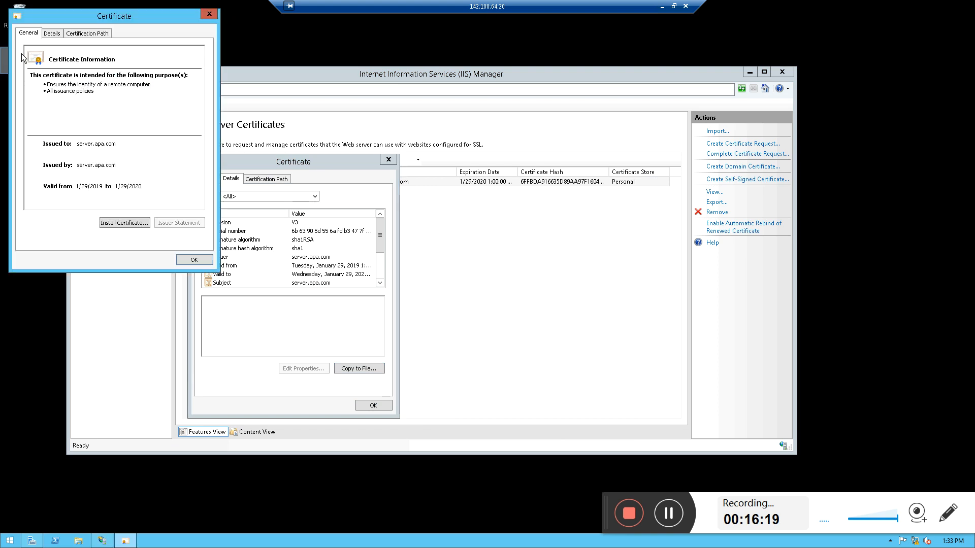
{"action": "left_click", "coordinate": [50, 34]}
{"action": "left_click", "coordinate": [80, 35]}
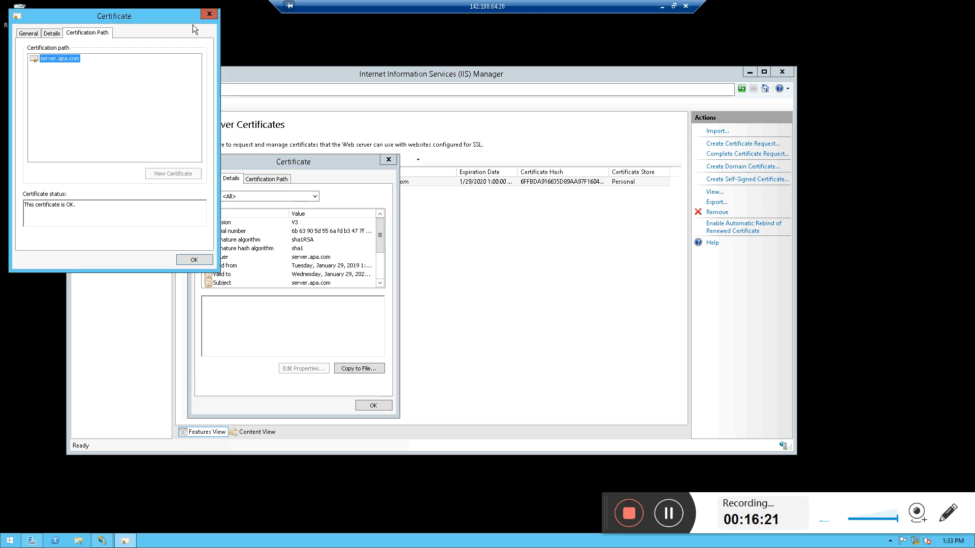
{"action": "left_click", "coordinate": [209, 14]}
Copy the RootCA certificate file from the server desktop
{"action": "right_click", "coordinate": [18, 55]}
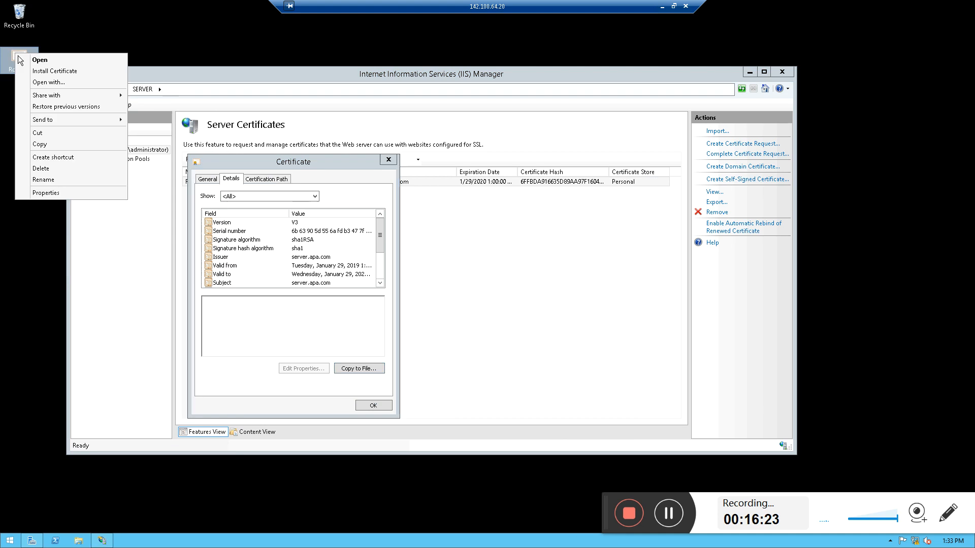
{"action": "left_click", "coordinate": [46, 147]}
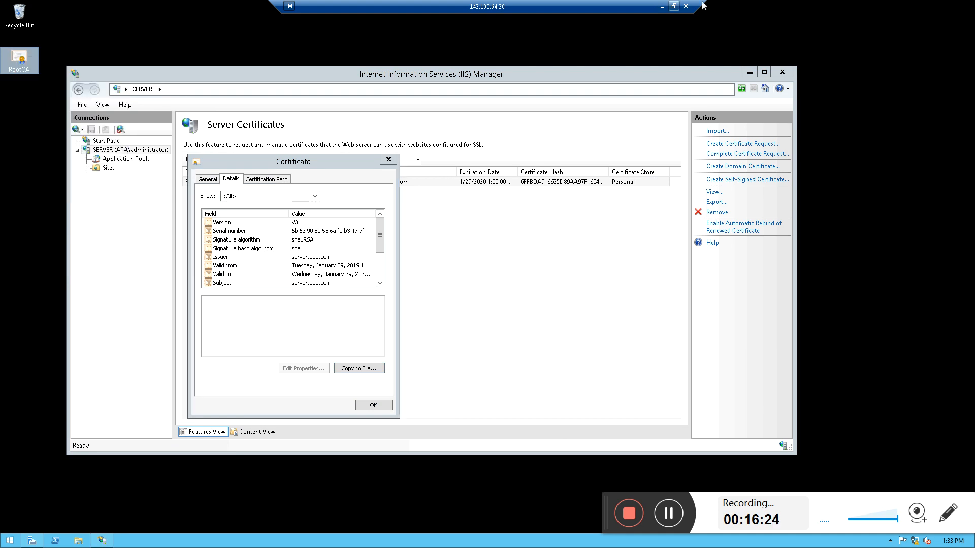
{"action": "right_click", "coordinate": [35, 59]}
{"action": "left_click", "coordinate": [46, 137]}
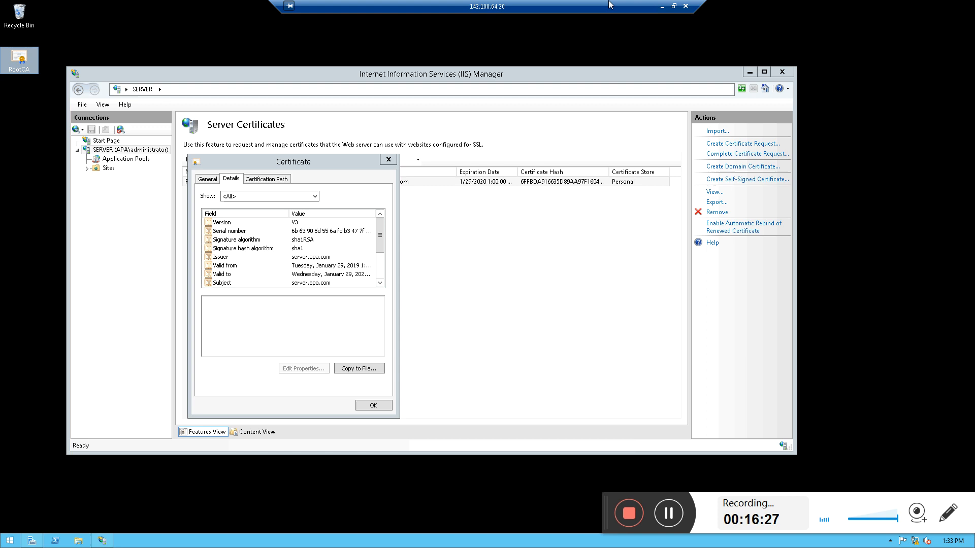
Paste the RootCA certificate onto the local Windows desktop and place it beside the NEW CERTS folder
{"action": "left_click", "coordinate": [662, 6]}
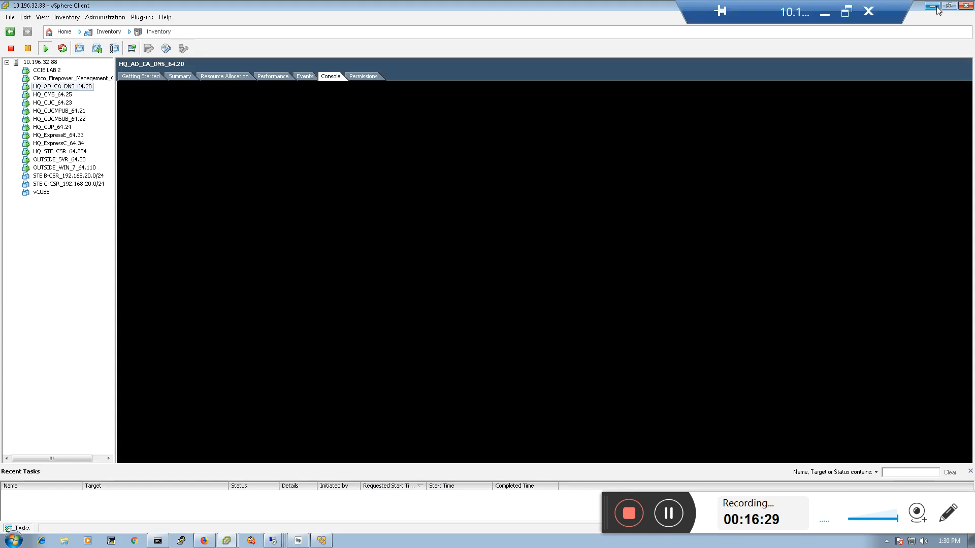
{"action": "left_click", "coordinate": [932, 5]}
{"action": "left_click", "coordinate": [583, 332]}
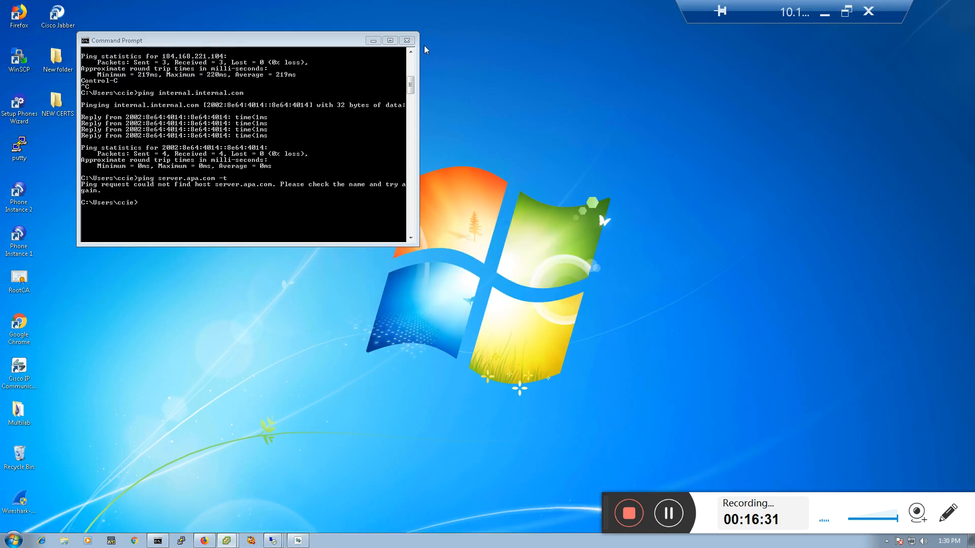
{"action": "left_click", "coordinate": [373, 40]}
{"action": "right_click", "coordinate": [18, 180]}
{"action": "right_click", "coordinate": [230, 171]}
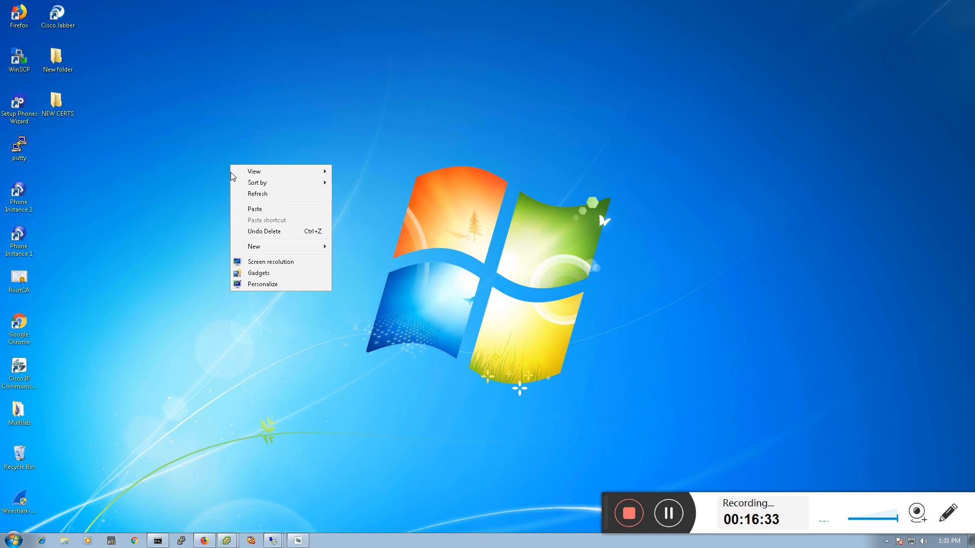
{"action": "left_click", "coordinate": [254, 210]}
{"action": "left_click", "coordinate": [464, 251]}
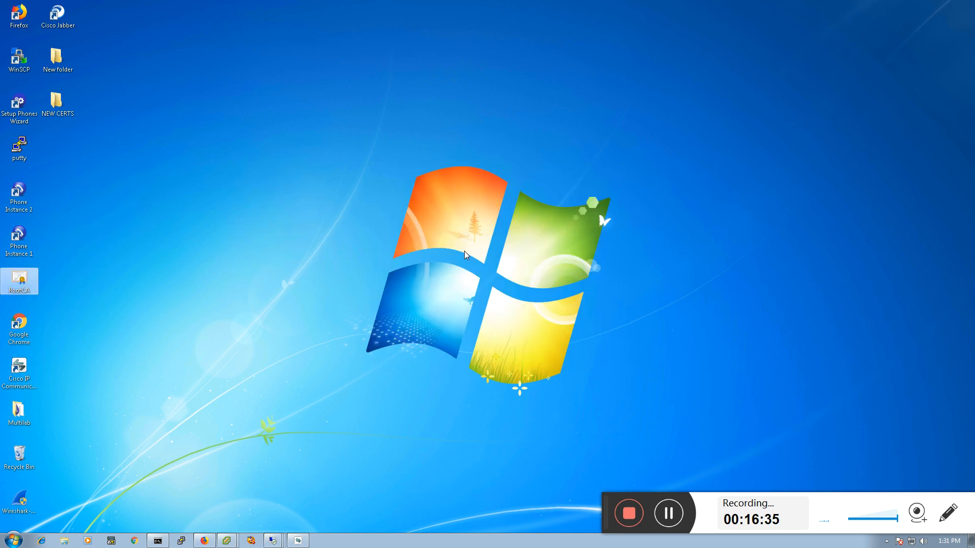
{"action": "left_click_drag", "start_coordinate": [19, 280], "coordinate": [71, 144]}
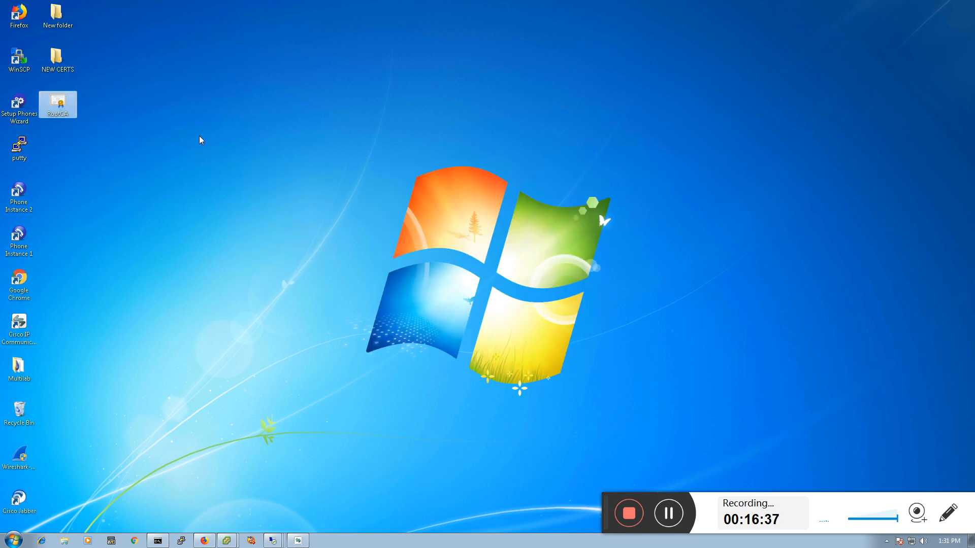
{"action": "left_click", "coordinate": [100, 120]}
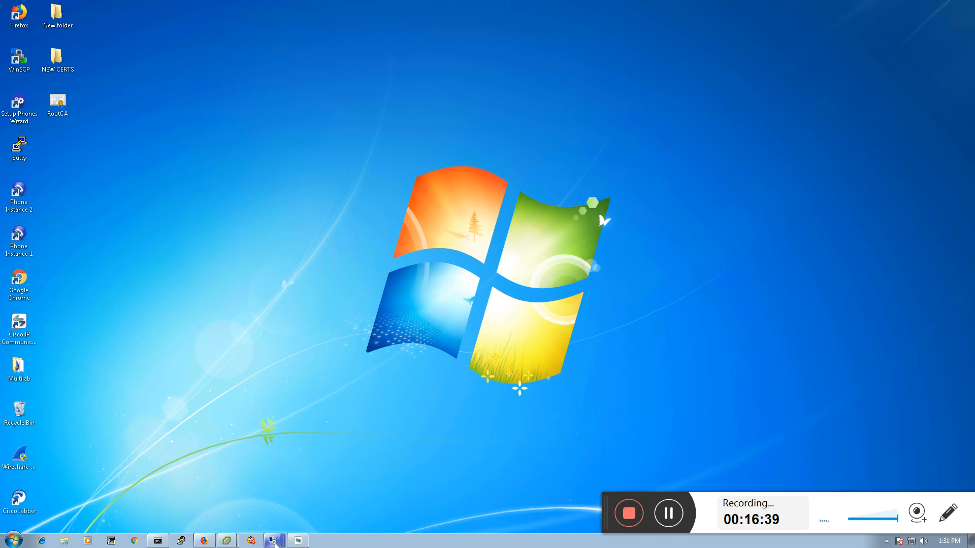
Log in to the Expressway-E admin page in Firefox and open the Trusted CA certificate page
{"action": "mouse_move", "coordinate": [277, 544]}
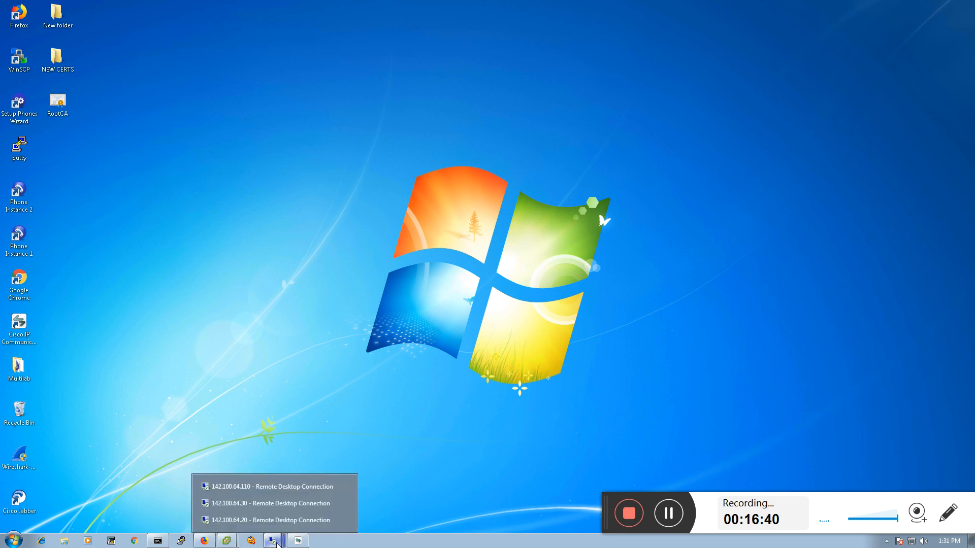
{"action": "left_click", "coordinate": [204, 541]}
{"action": "left_click", "coordinate": [395, 219]}
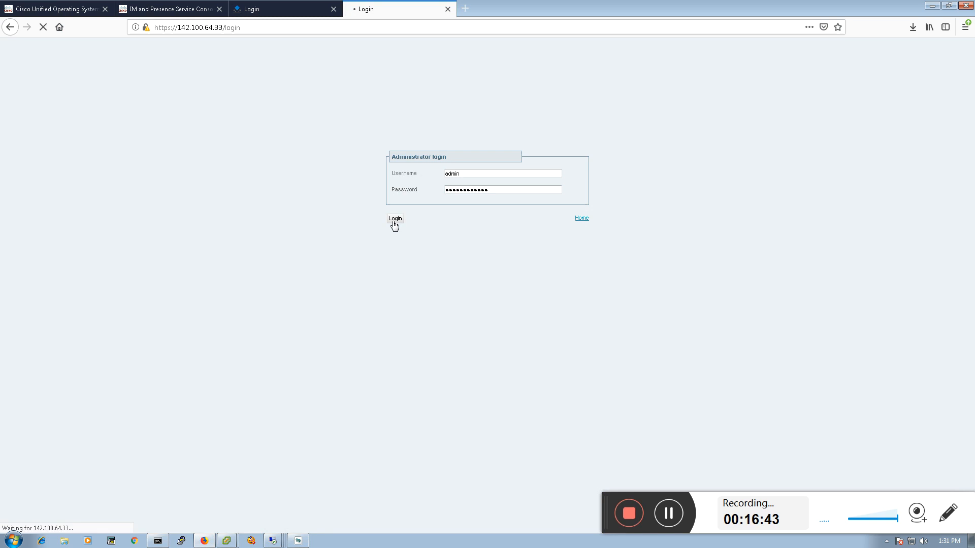
{"action": "mouse_move", "coordinate": [251, 79]}
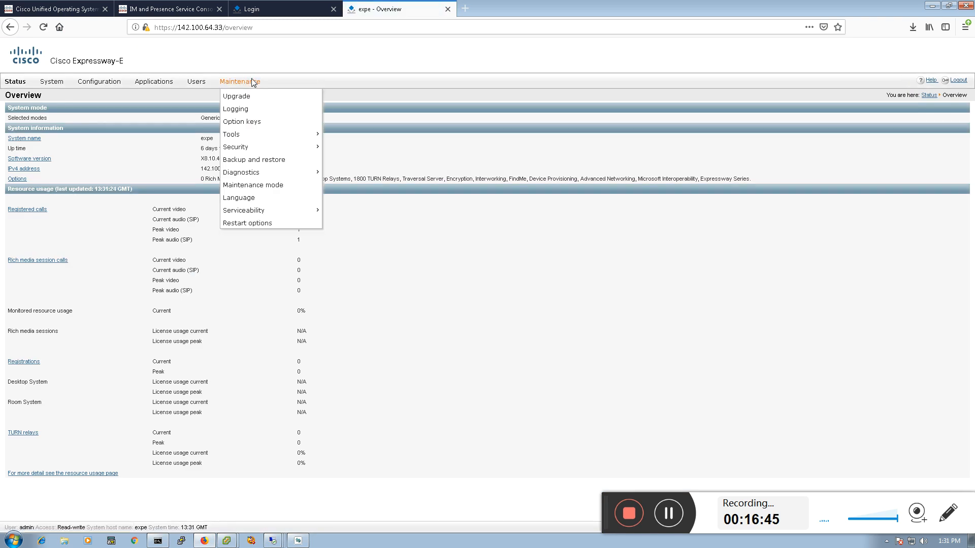
{"action": "mouse_move", "coordinate": [244, 153]}
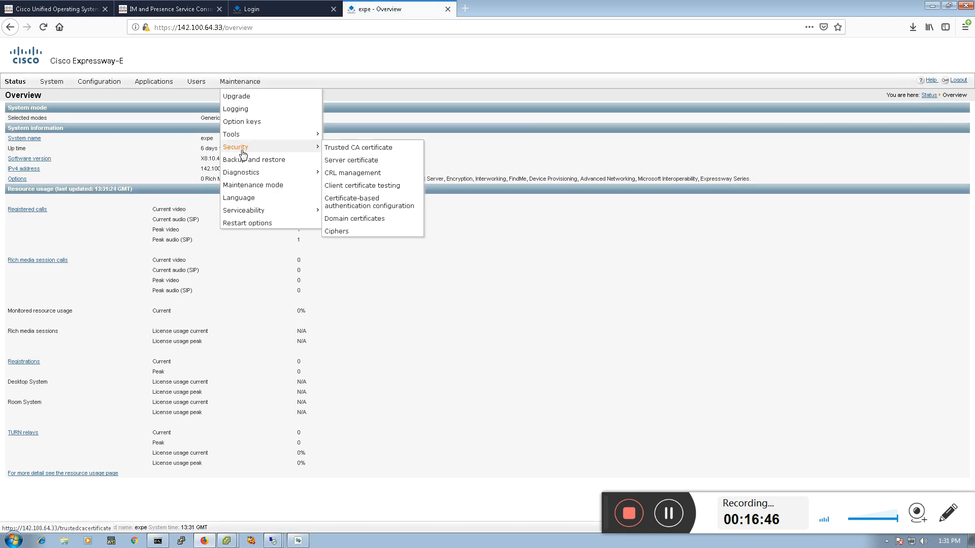
{"action": "left_click", "coordinate": [344, 148]}
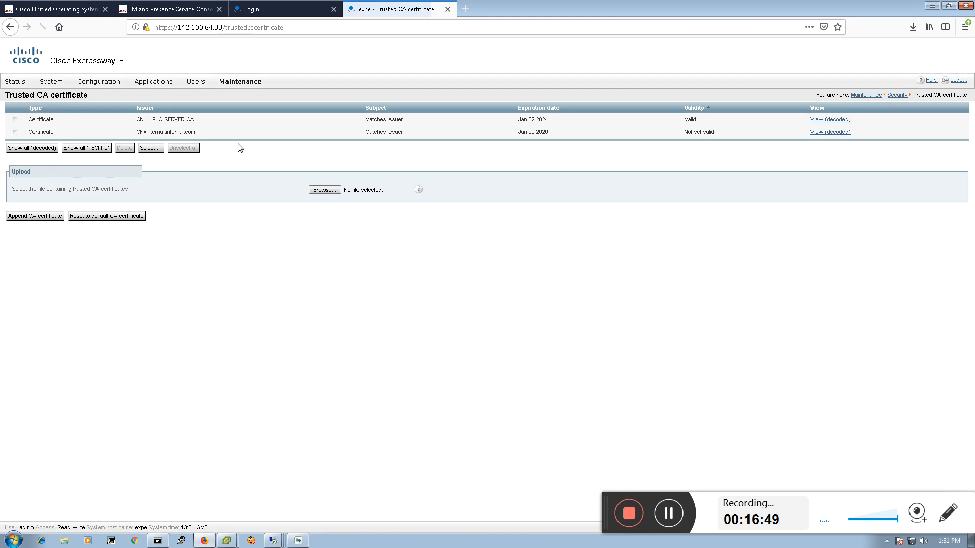
Delete the CN=internal.internal.com trusted CA certificate
{"action": "left_click", "coordinate": [15, 133]}
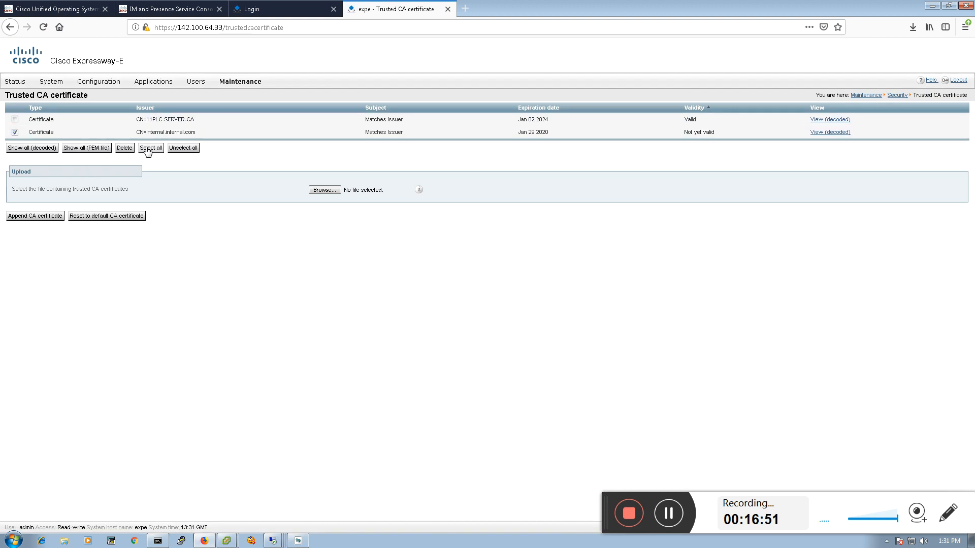
{"action": "left_click", "coordinate": [124, 148]}
{"action": "left_click", "coordinate": [473, 302]}
Append the RootCA certificate file as a trusted CA certificate and review its issuer, subject, expiration and validity
{"action": "left_click", "coordinate": [323, 193]}
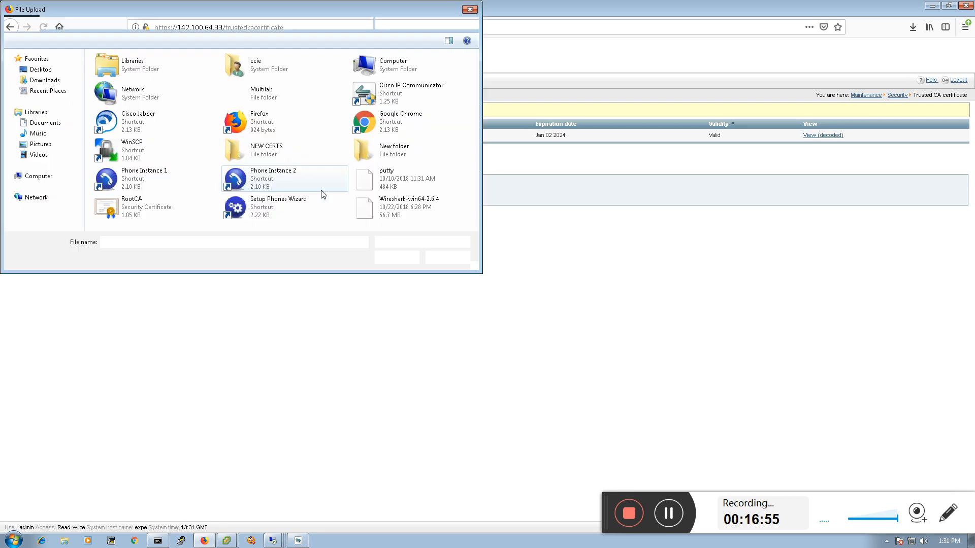
{"action": "double_click", "coordinate": [145, 203]}
{"action": "left_click", "coordinate": [28, 224]}
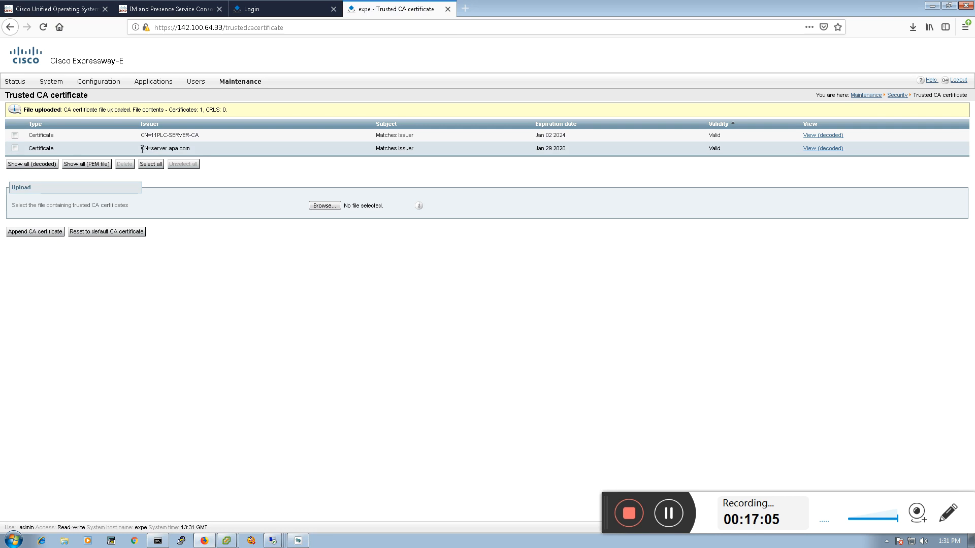
{"action": "left_click_drag", "start_coordinate": [142, 149], "coordinate": [193, 148]}
{"action": "left_click_drag", "start_coordinate": [378, 149], "coordinate": [415, 152]}
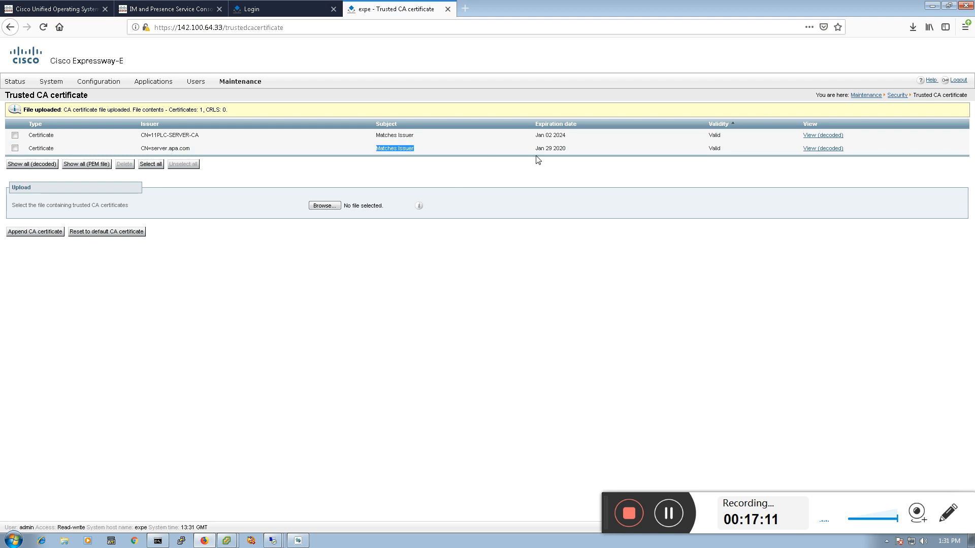
{"action": "left_click_drag", "start_coordinate": [535, 149], "coordinate": [566, 147]}
{"action": "left_click_drag", "start_coordinate": [708, 149], "coordinate": [721, 149]}
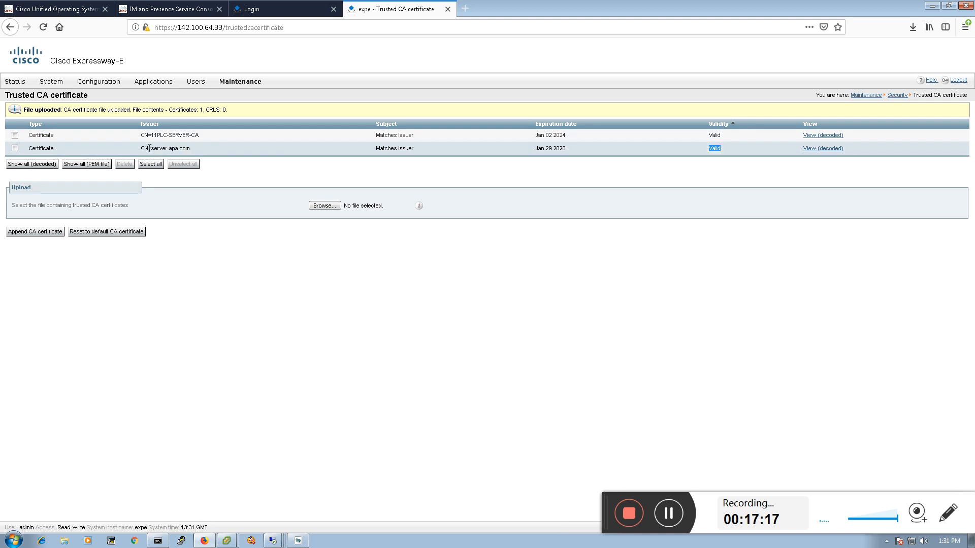
{"action": "left_click_drag", "start_coordinate": [141, 148], "coordinate": [234, 149]}
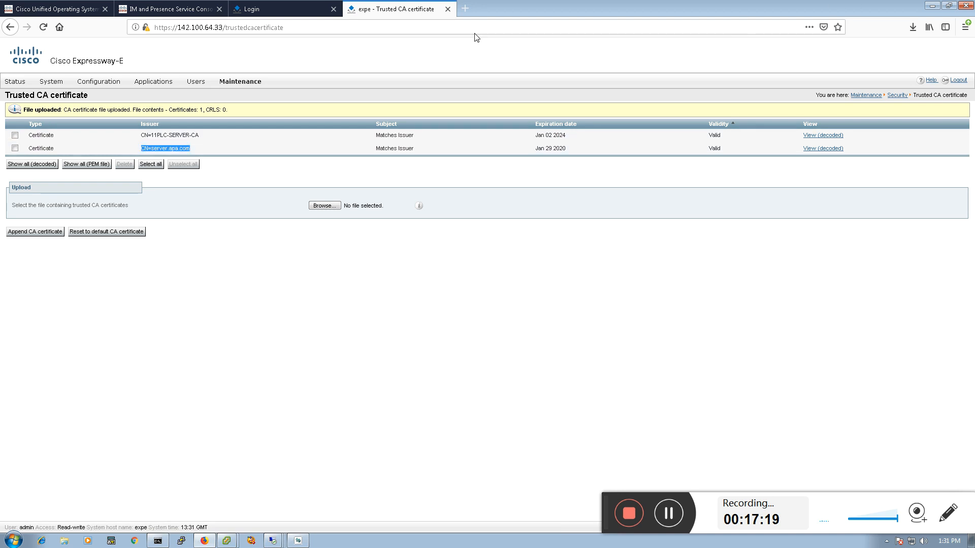
Return to the remote server session with IIS Manager
{"action": "left_click", "coordinate": [272, 535]}
{"action": "left_click", "coordinate": [283, 521]}
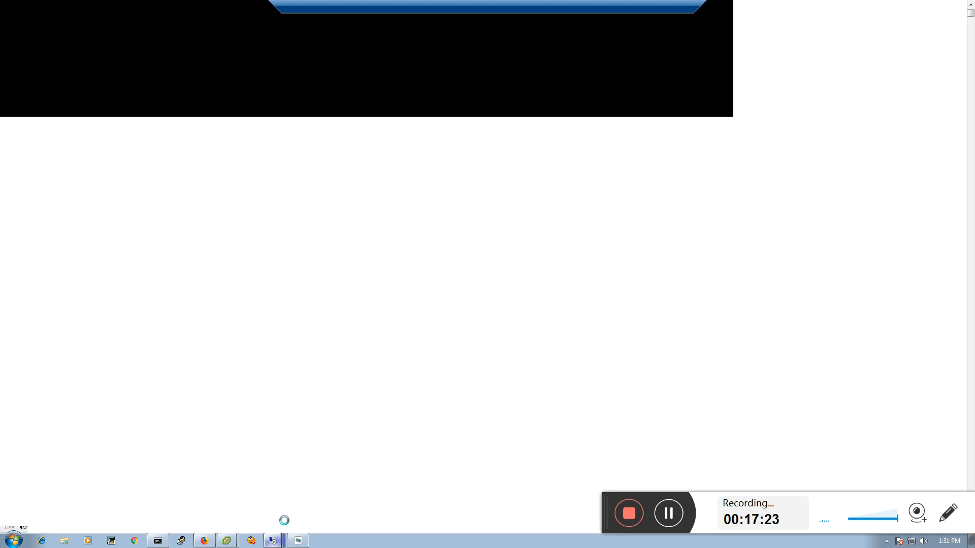
{"action": "left_click", "coordinate": [388, 162]}
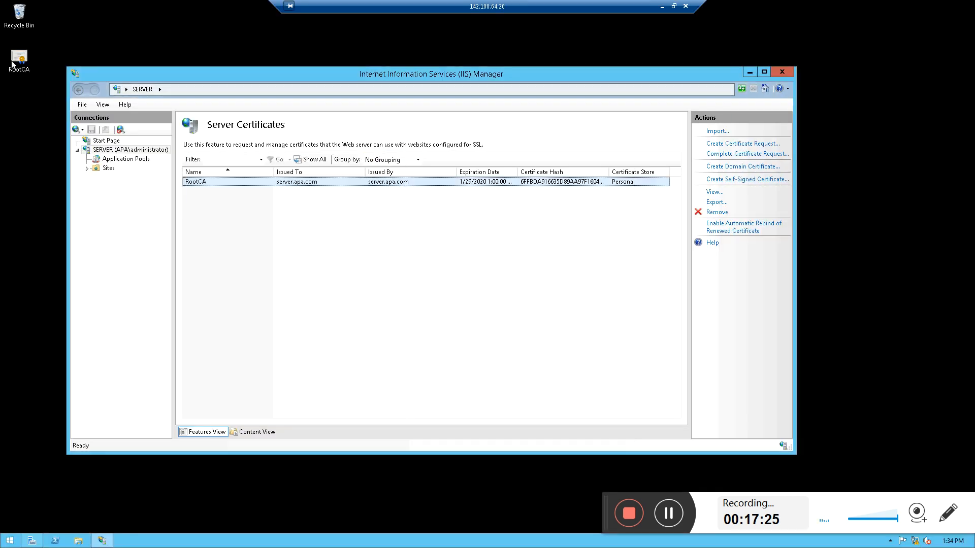
Close IIS Manager on the remote server
{"action": "left_click", "coordinate": [21, 21]}
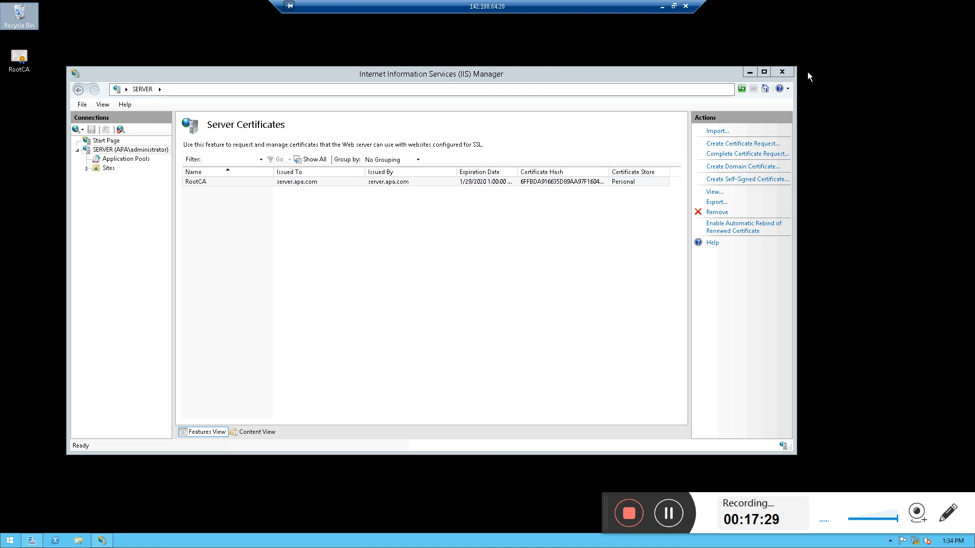
{"action": "left_click", "coordinate": [781, 73]}
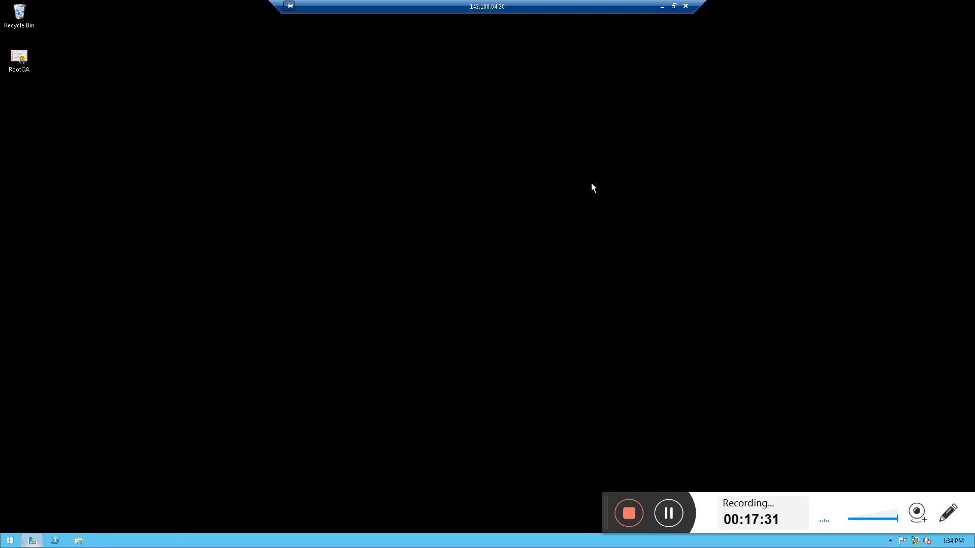
Open Server Manager and look through its Tools menu
{"action": "left_click", "coordinate": [32, 541]}
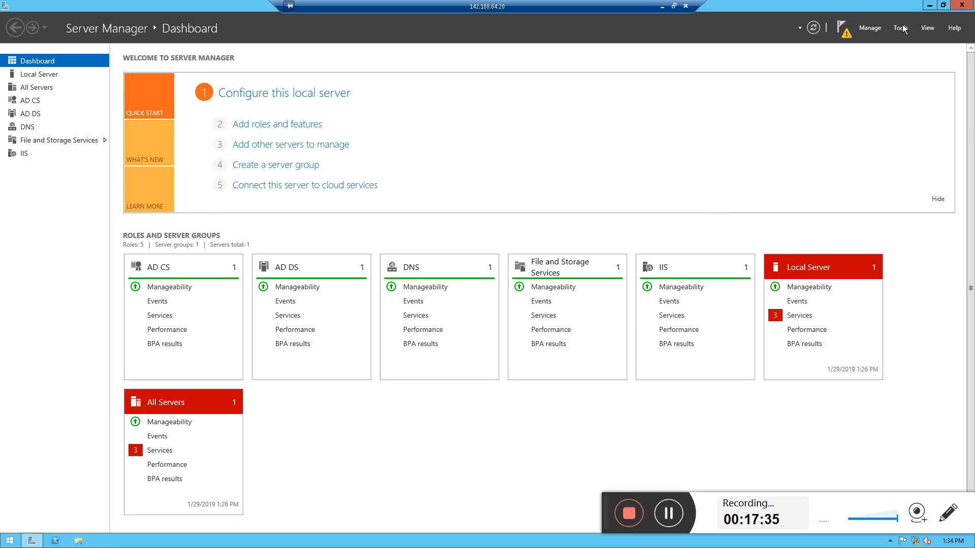
{"action": "left_click", "coordinate": [902, 29]}
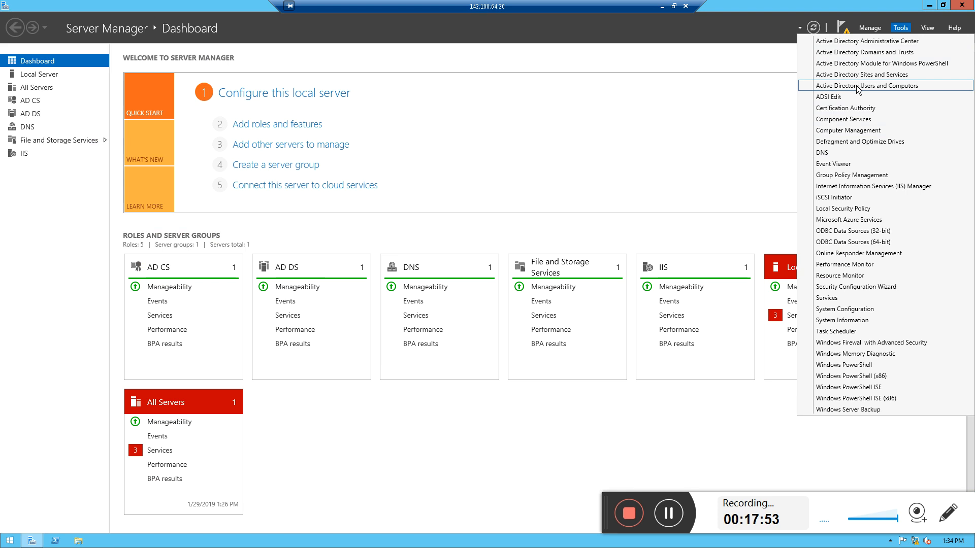
{"action": "left_click", "coordinate": [47, 232]}
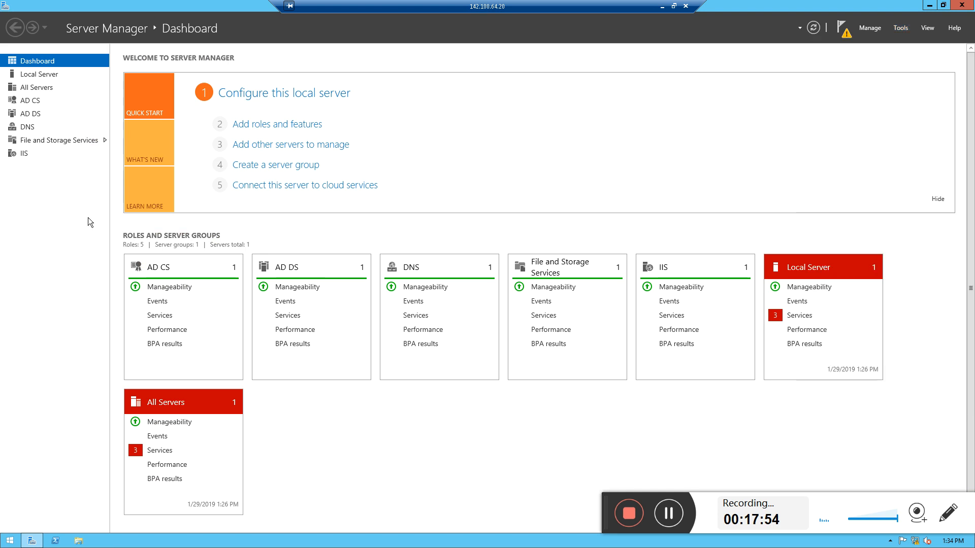
{"action": "left_click", "coordinate": [930, 6]}
{"action": "right_click", "coordinate": [456, 187]}
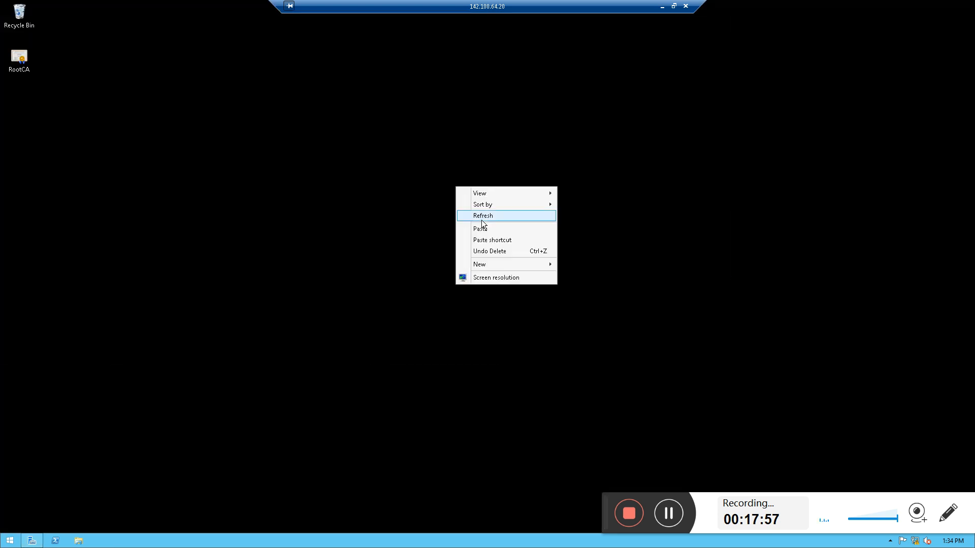
{"action": "left_click", "coordinate": [482, 218]}
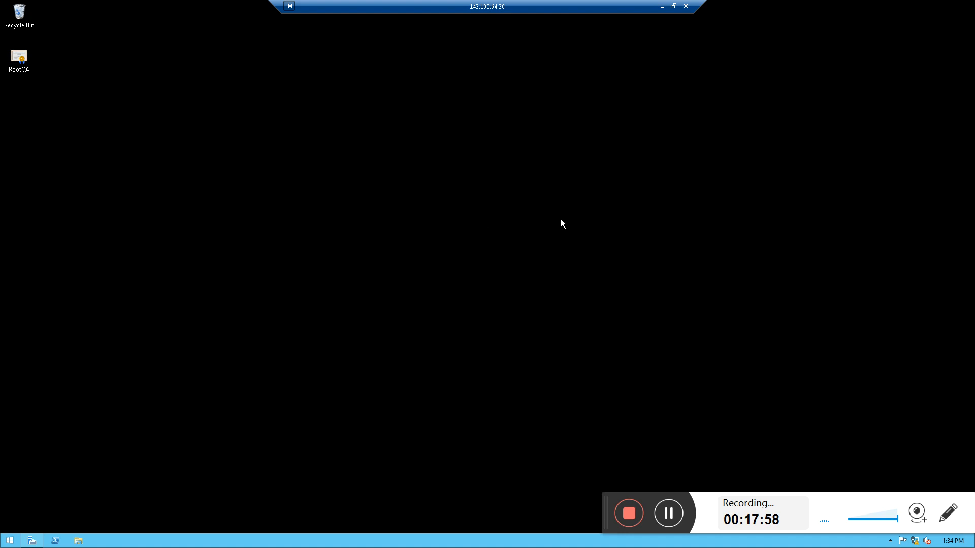
Restore Server Manager and start the Add Roles and Features wizard
{"action": "left_click", "coordinate": [31, 540]}
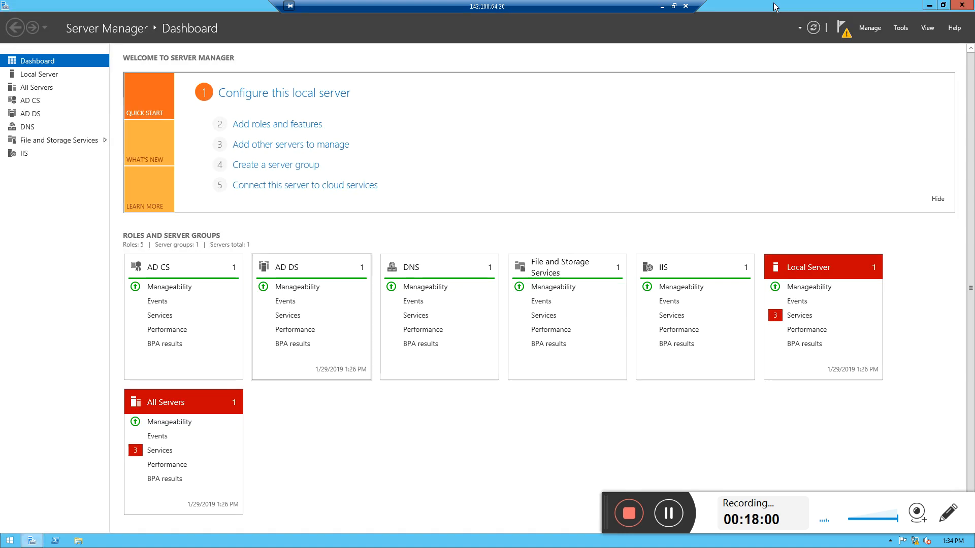
{"action": "left_click", "coordinate": [872, 31]}
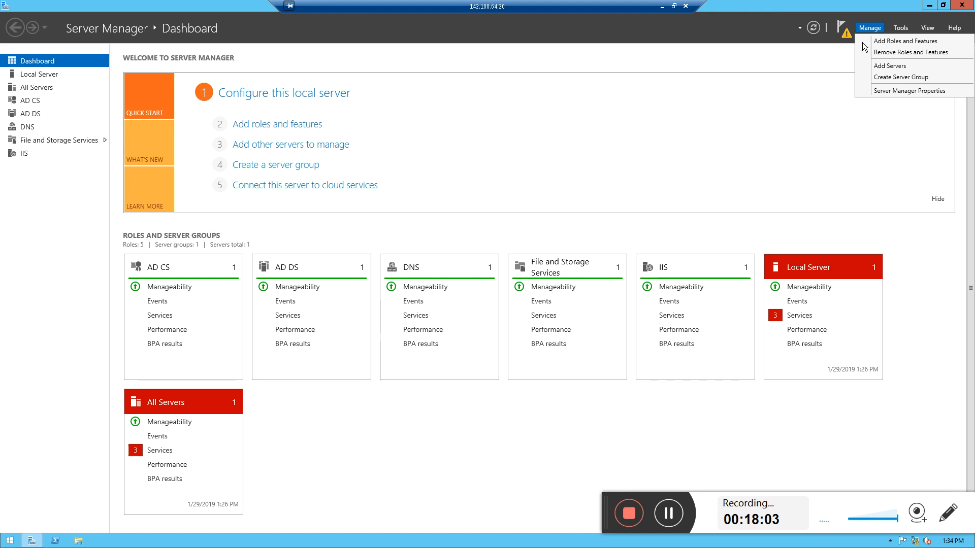
{"action": "left_click", "coordinate": [863, 41]}
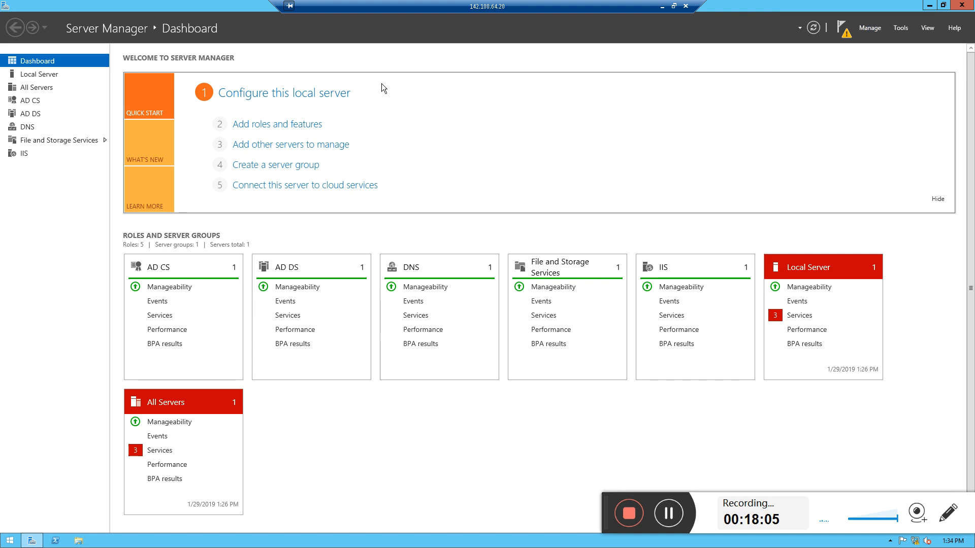